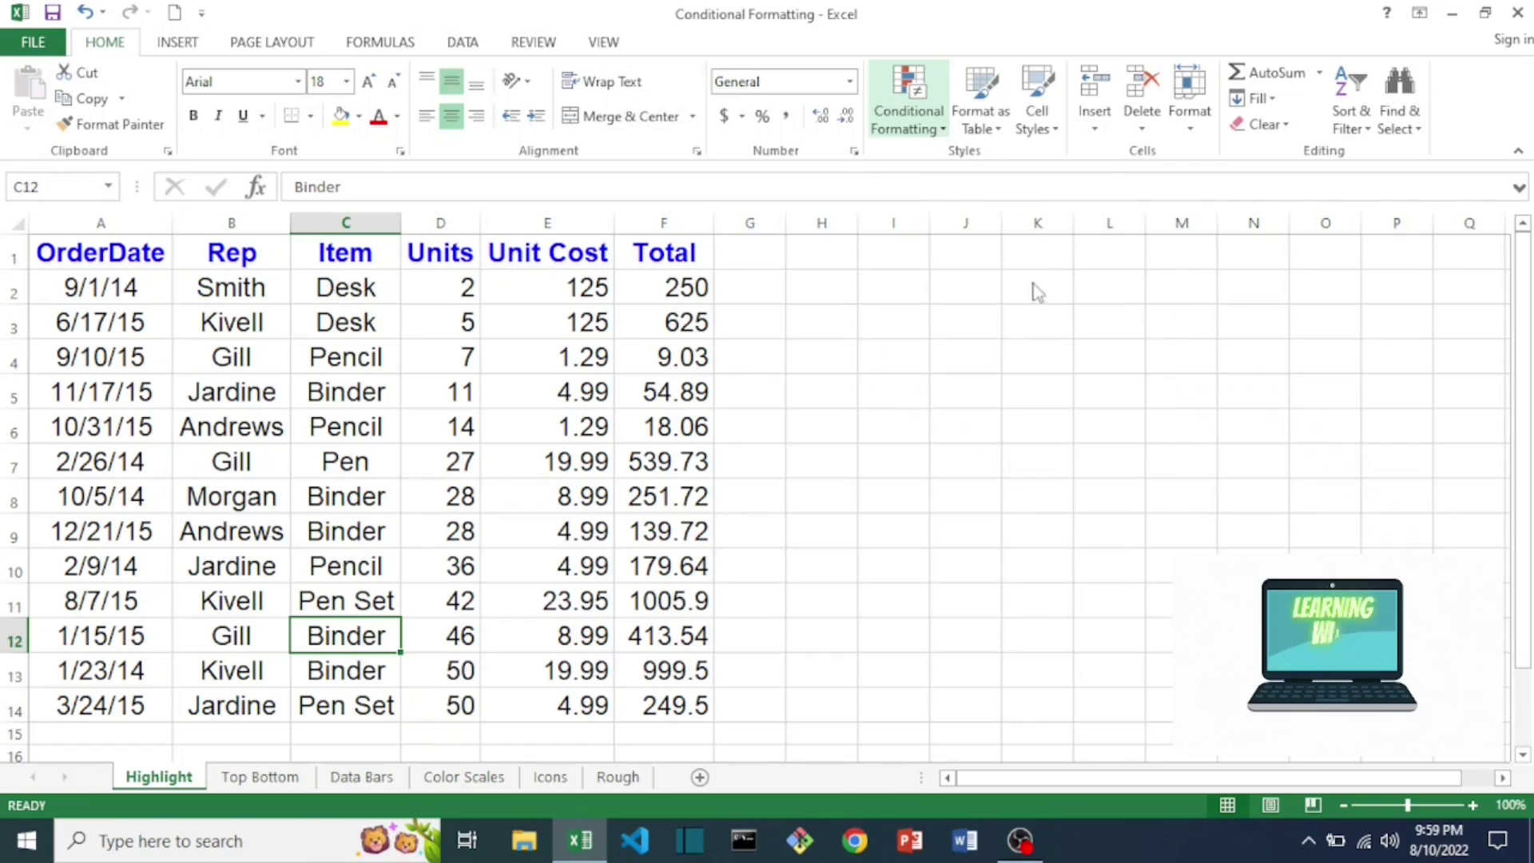
{"action": "left_click", "coordinate": [974, 314]}
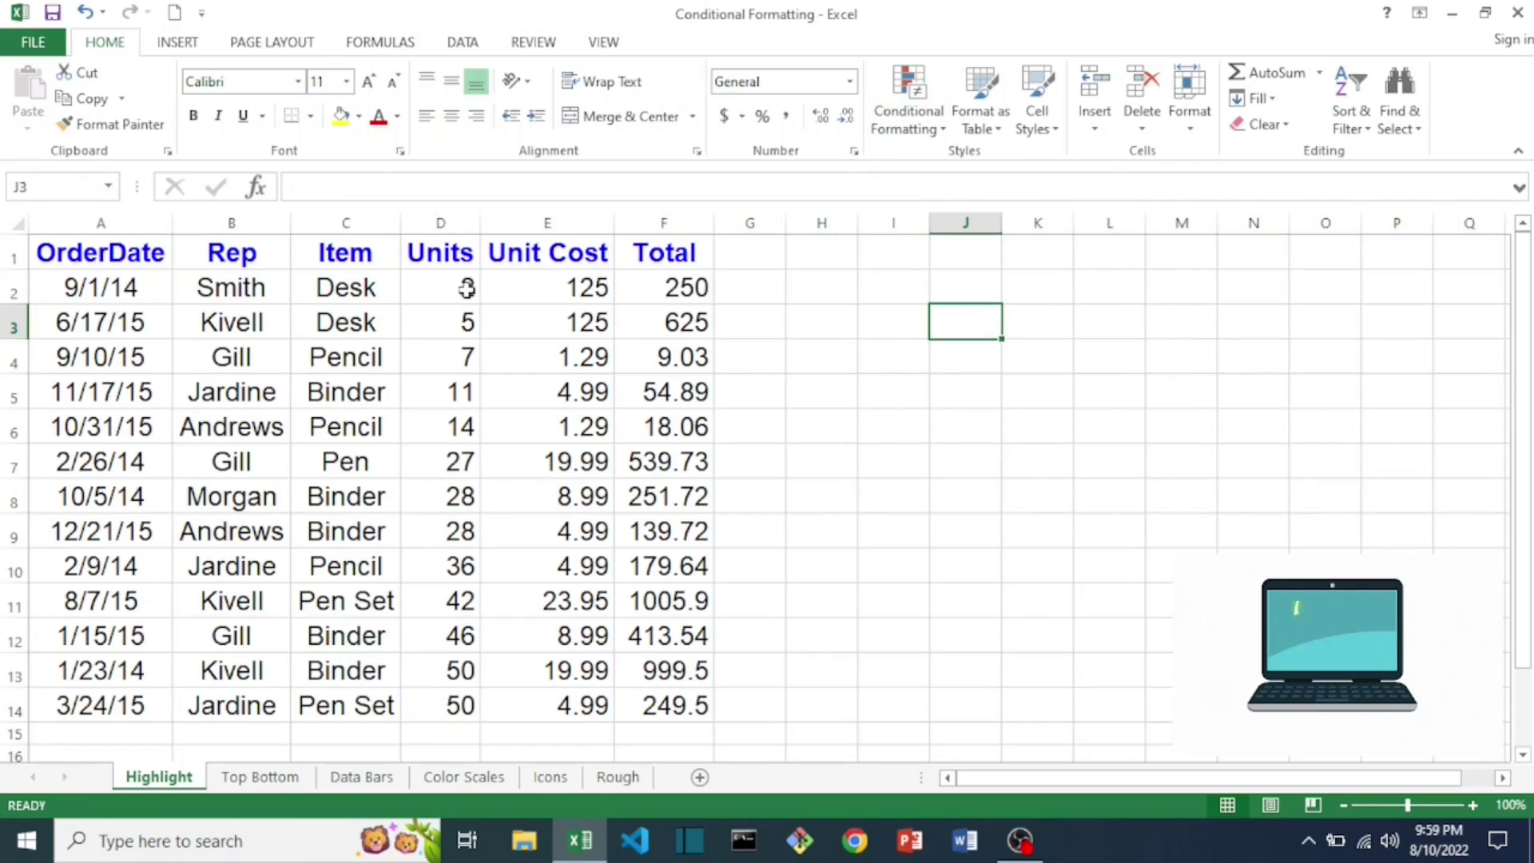
{"action": "key", "text": "Down"}
{"action": "key", "text": "Down"}
{"action": "key", "text": "Down"}
{"action": "key", "text": "Down"}
{"action": "key", "text": "Down"}
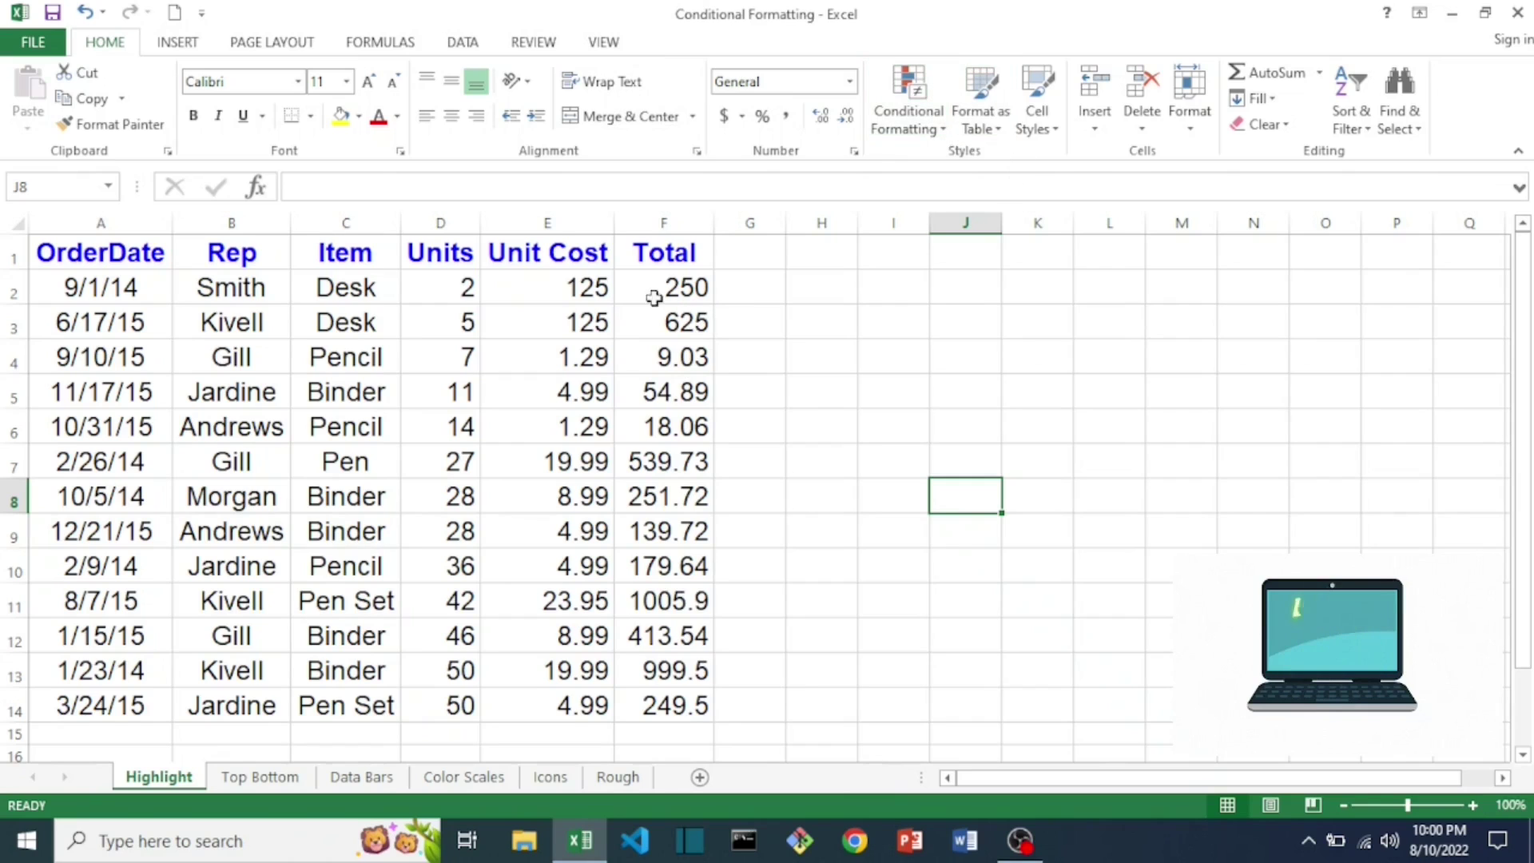
{"action": "left_click_drag", "start_coordinate": [651, 291], "coordinate": [637, 708]}
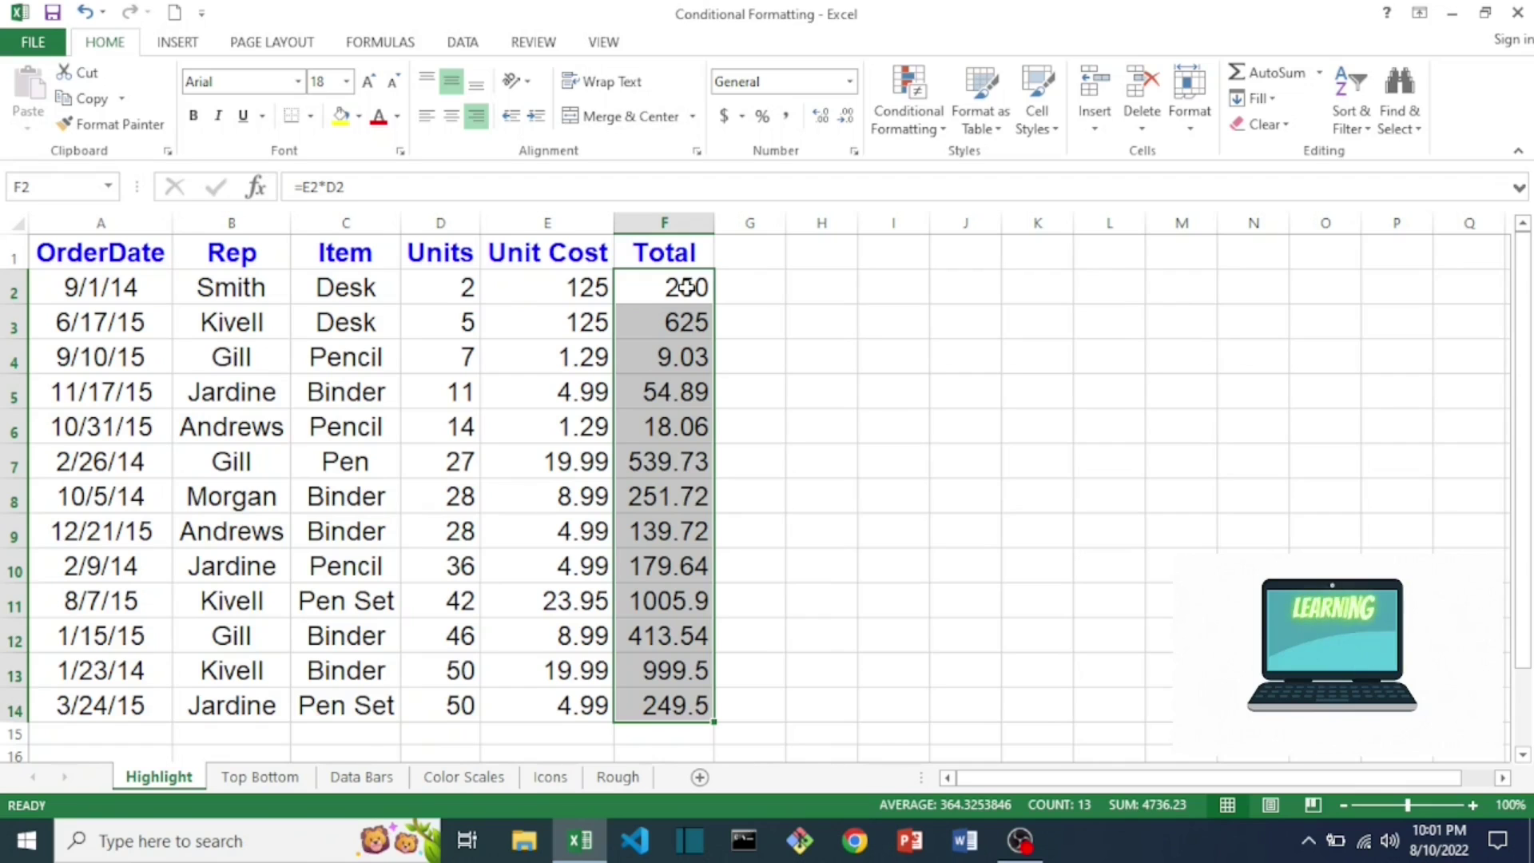
{"action": "left_click", "coordinate": [944, 129]}
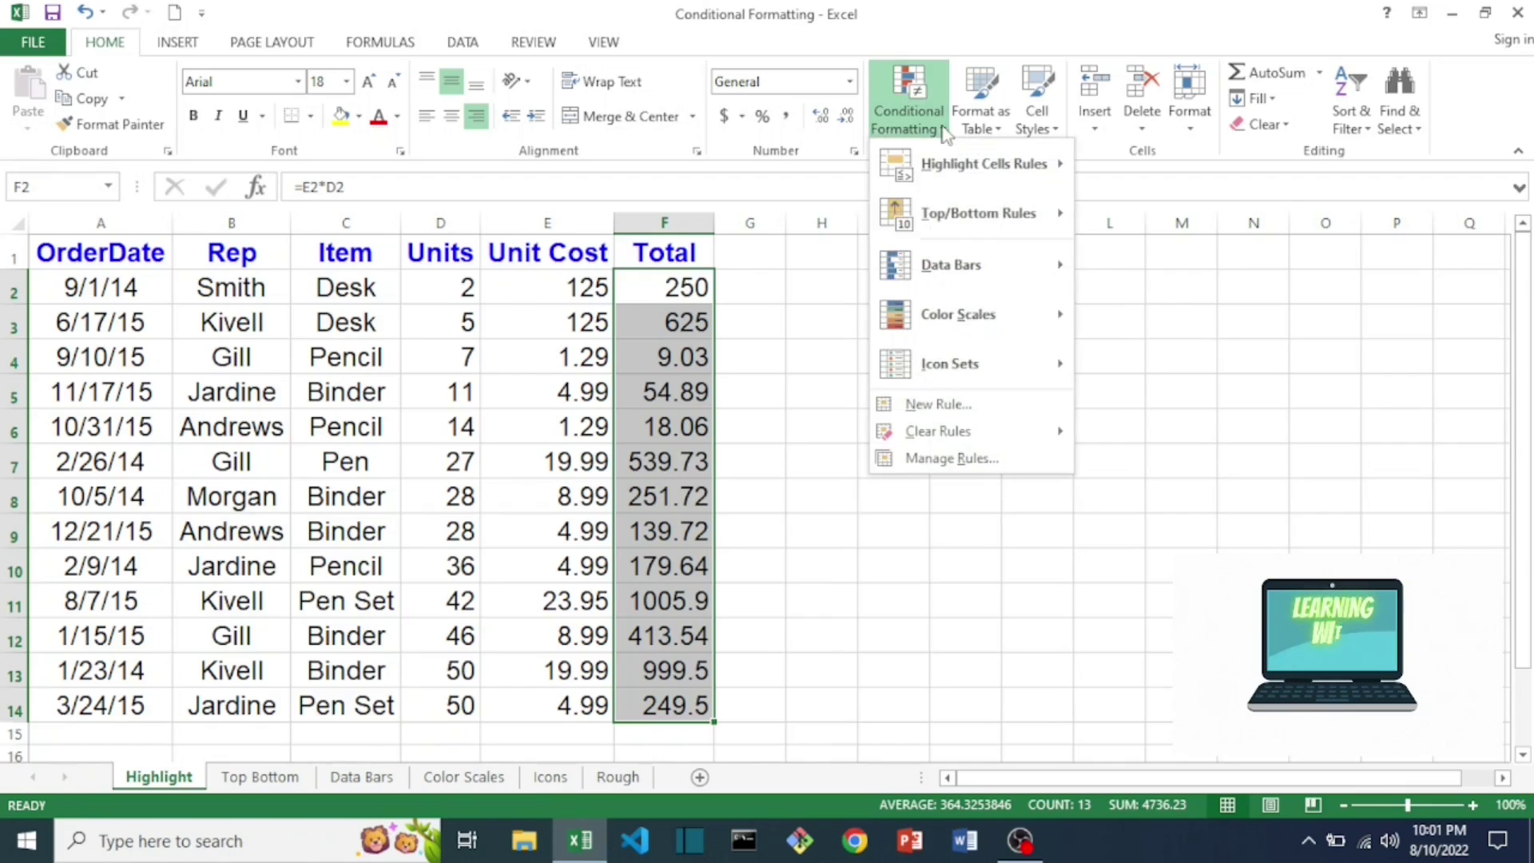
{"action": "mouse_move", "coordinate": [1044, 160]}
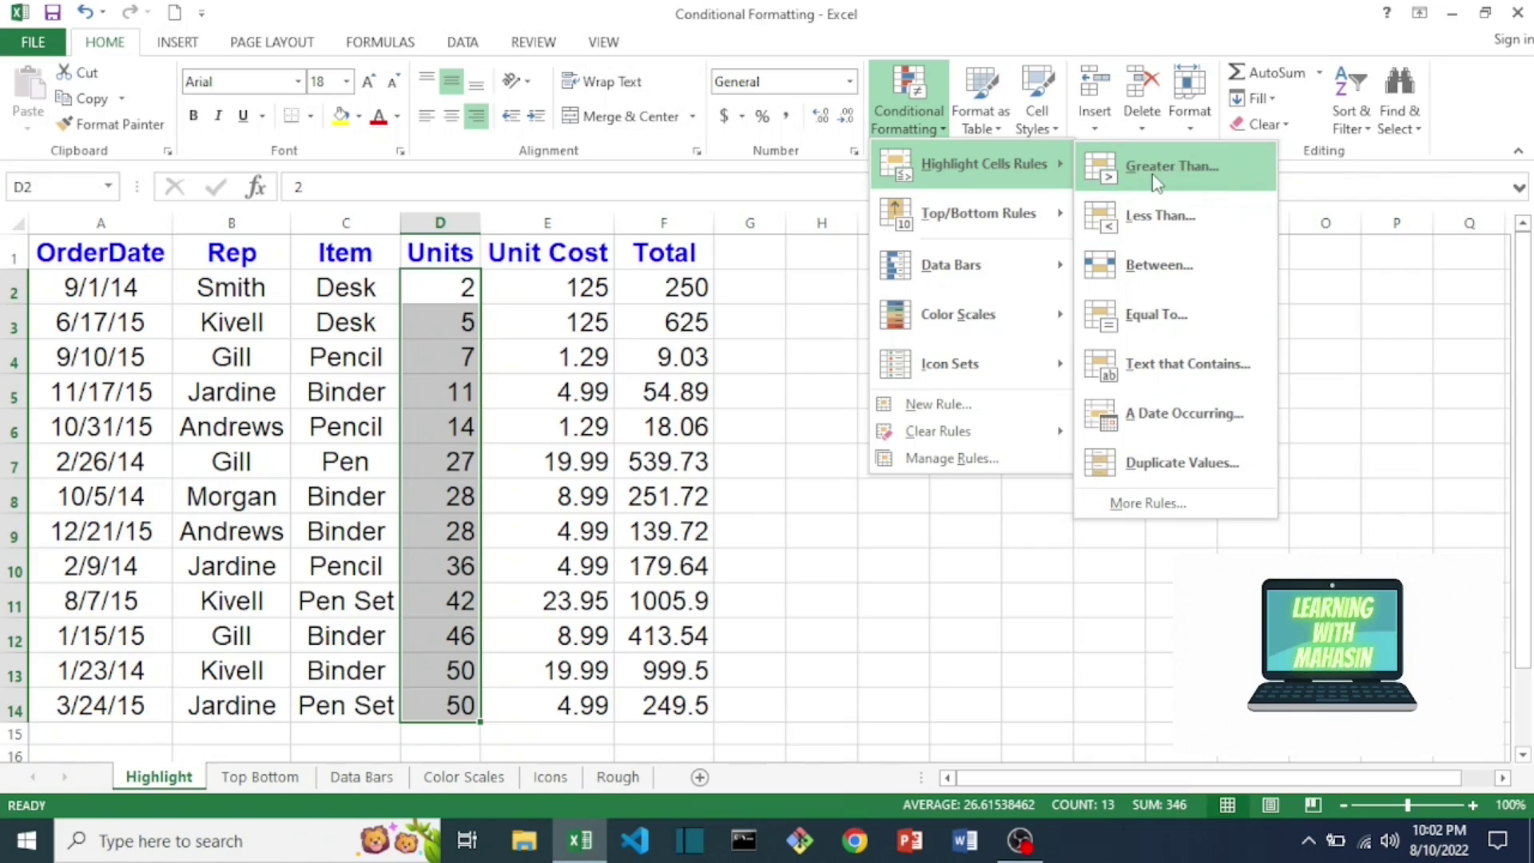
- Highlight the Units values greater than 15 using Light Red Fill with Dark Red Text
{"action": "key", "text": "Escape"}
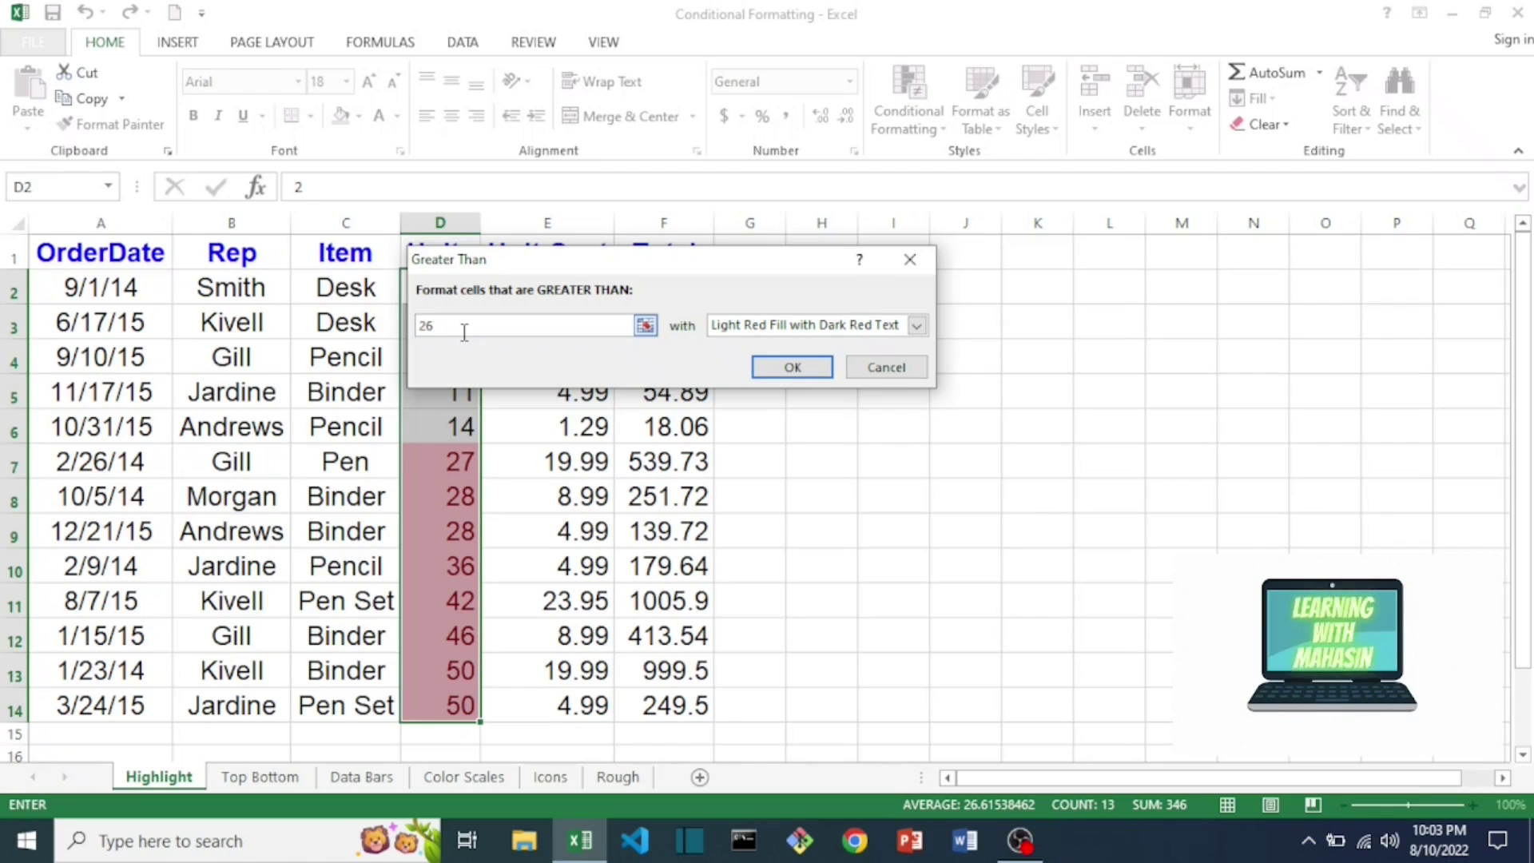
{"action": "key", "text": "BackSpace"}
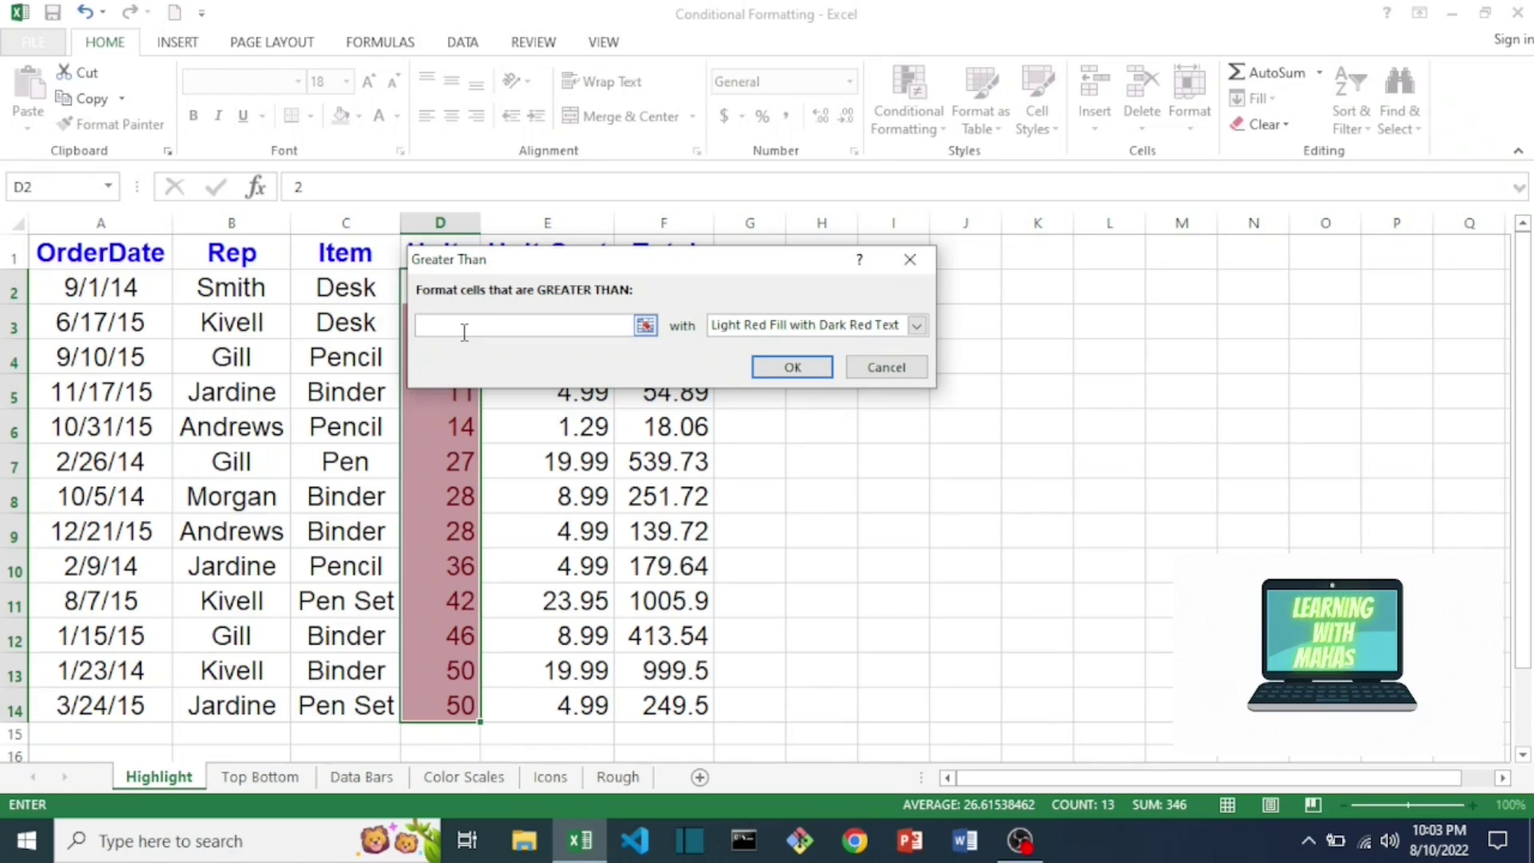
{"action": "type", "text": "15"}
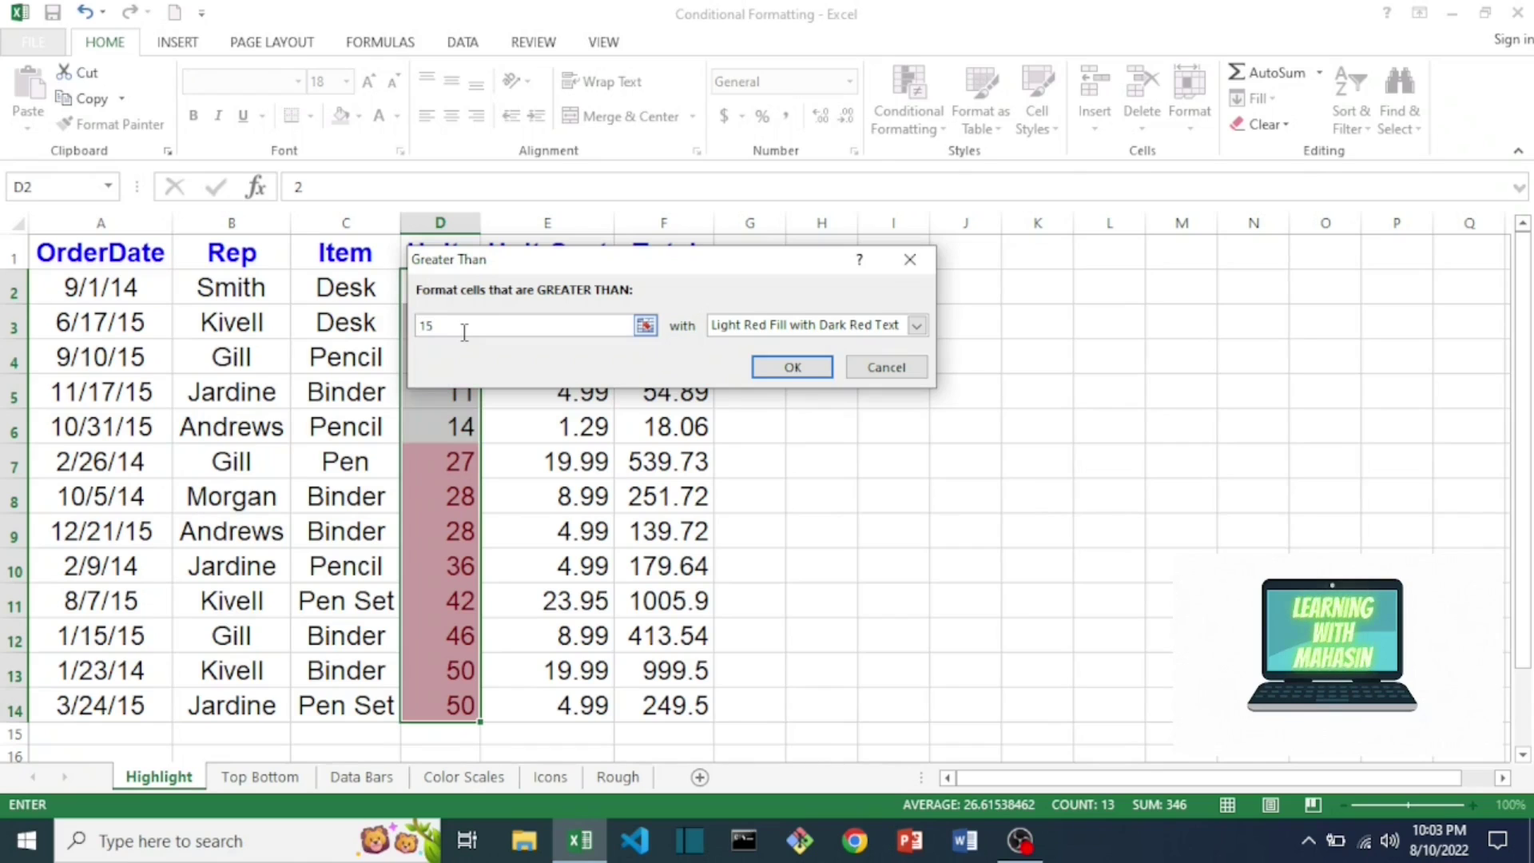
{"action": "key", "text": "Return"}
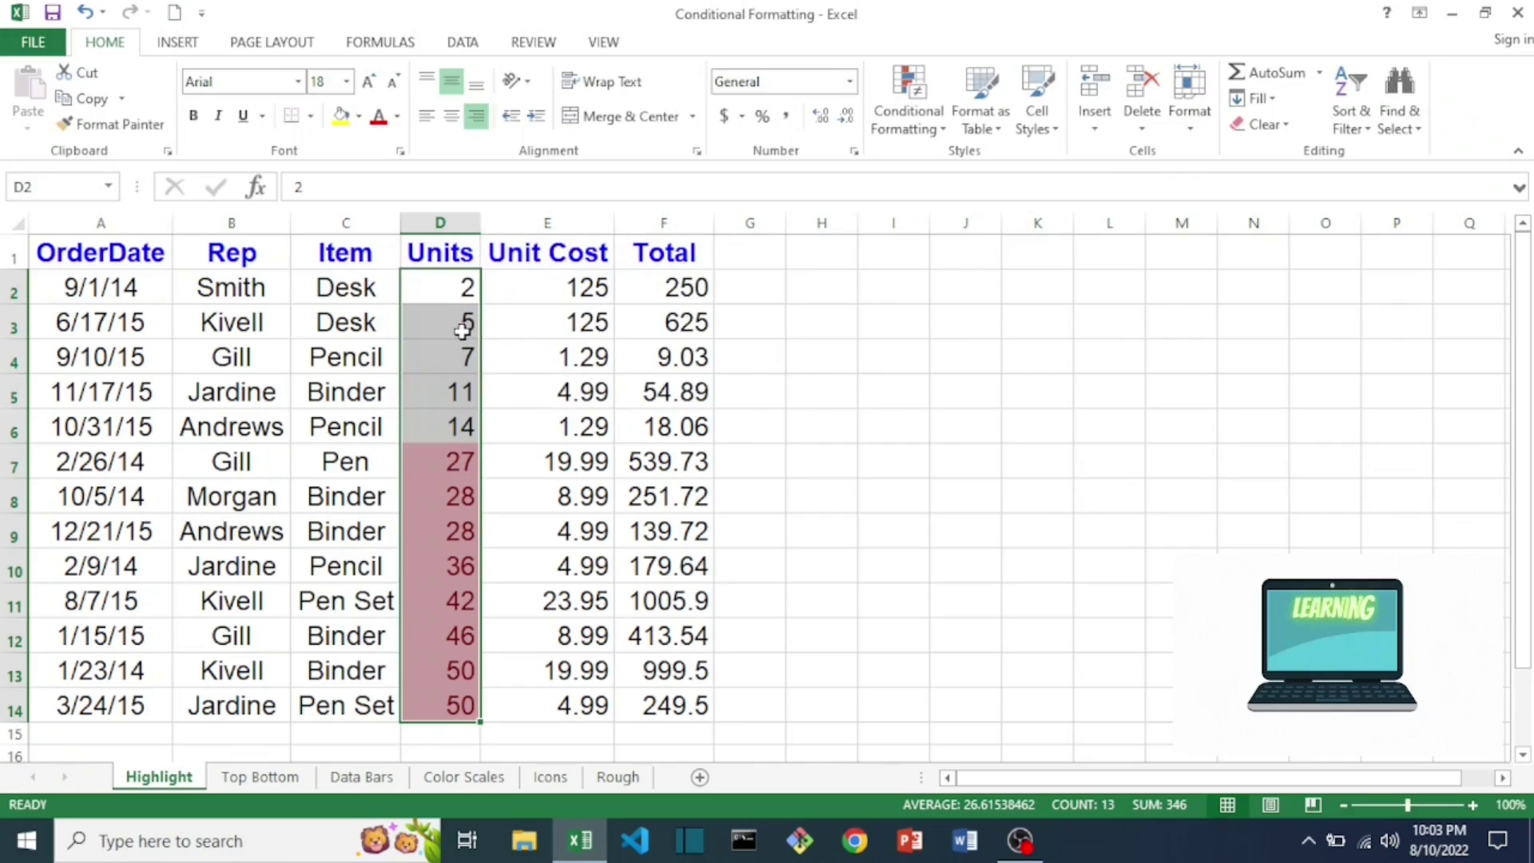
{"action": "left_click_drag", "start_coordinate": [446, 465], "coordinate": [436, 722]}
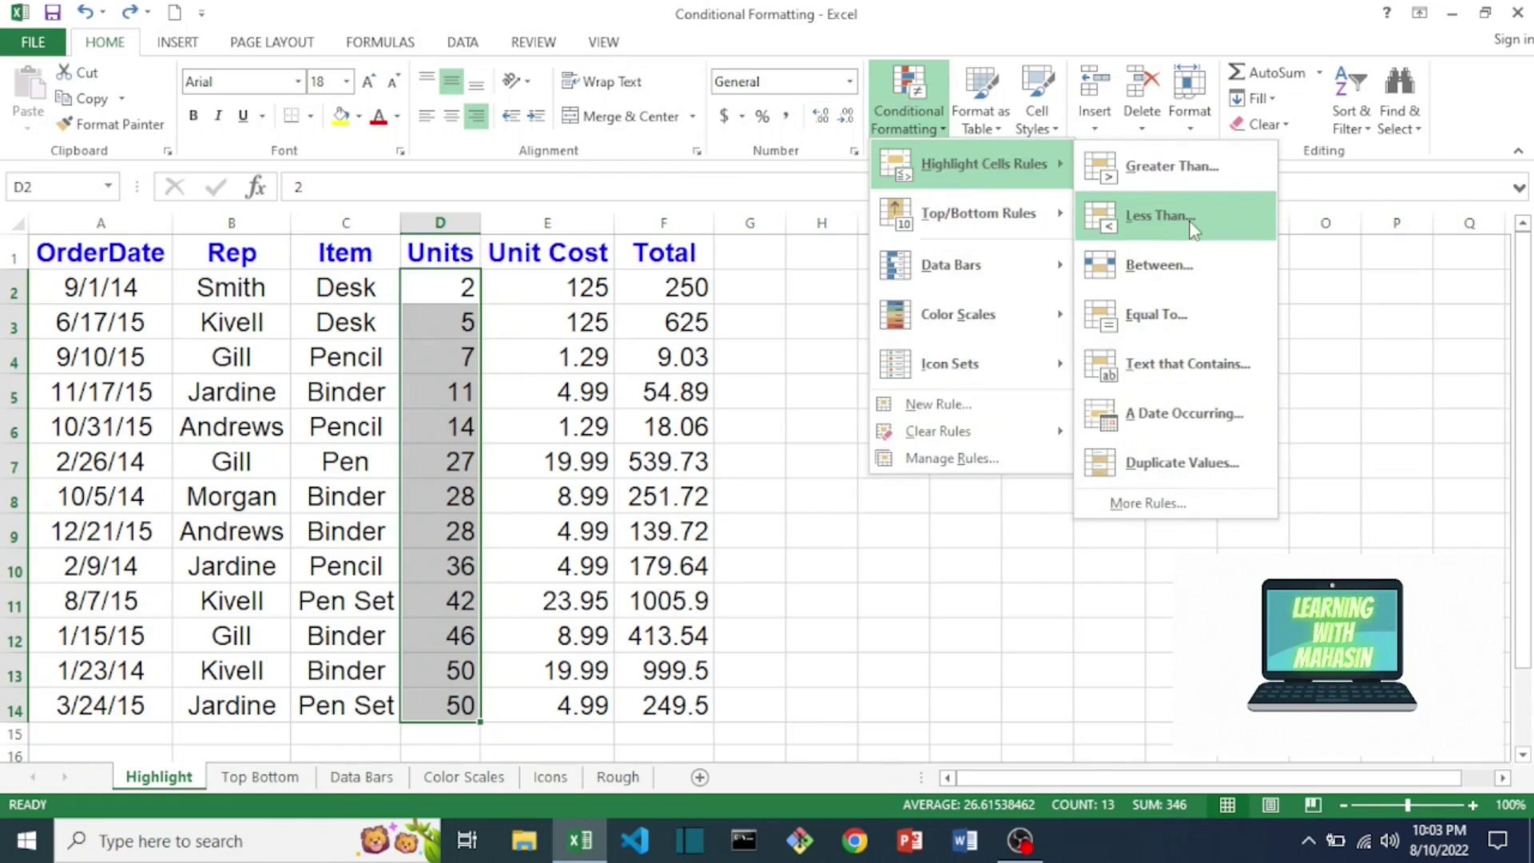
- Try a rule highlighting Units values less than 15 using Light Red Fill with Dark Red Text, and undo it
{"action": "left_click", "coordinate": [1194, 229]}
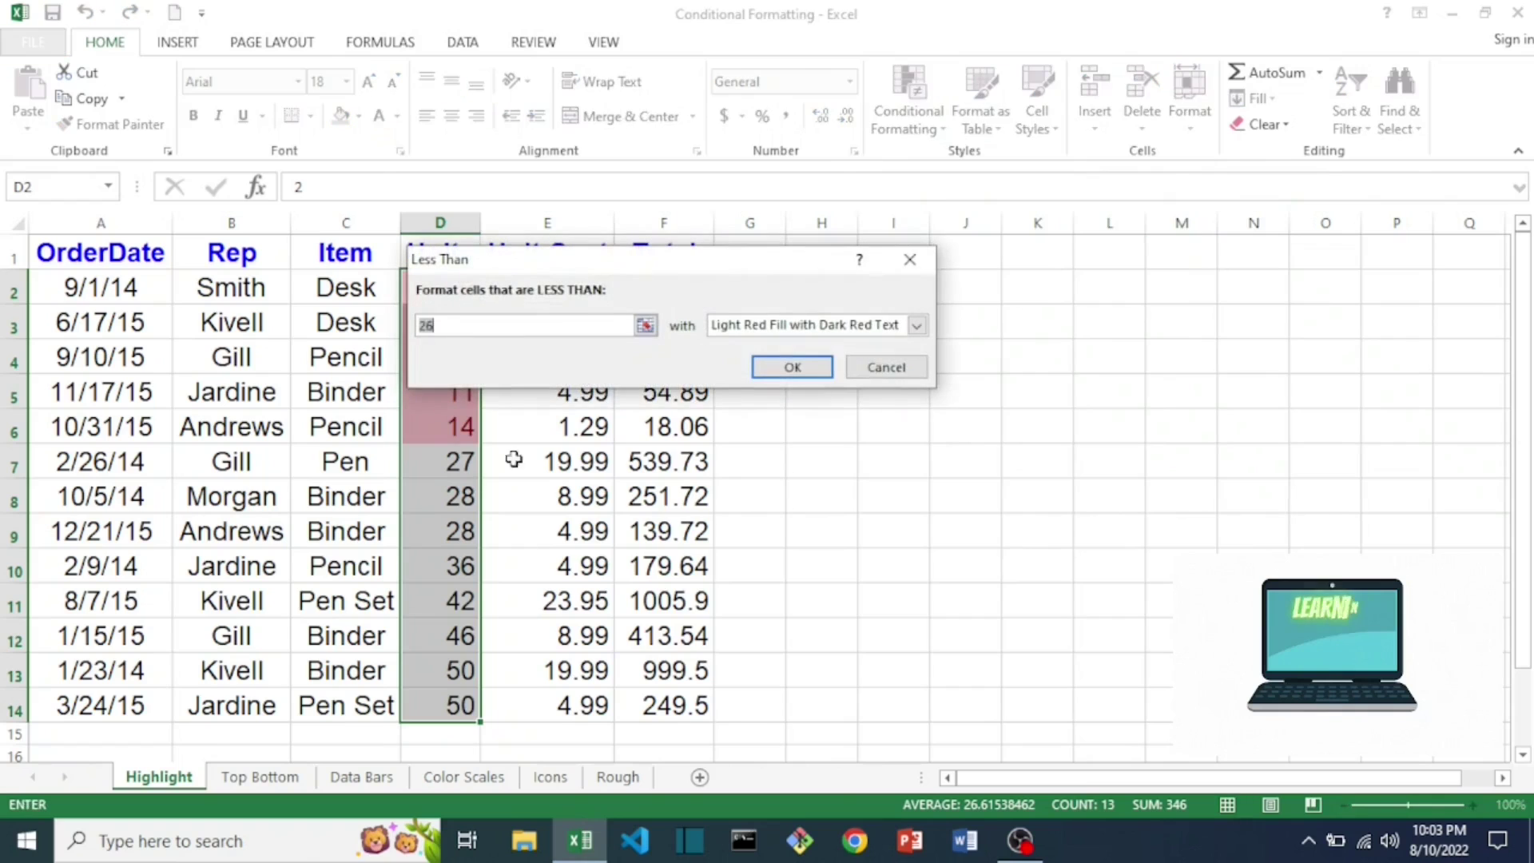
{"action": "type", "text": "15"}
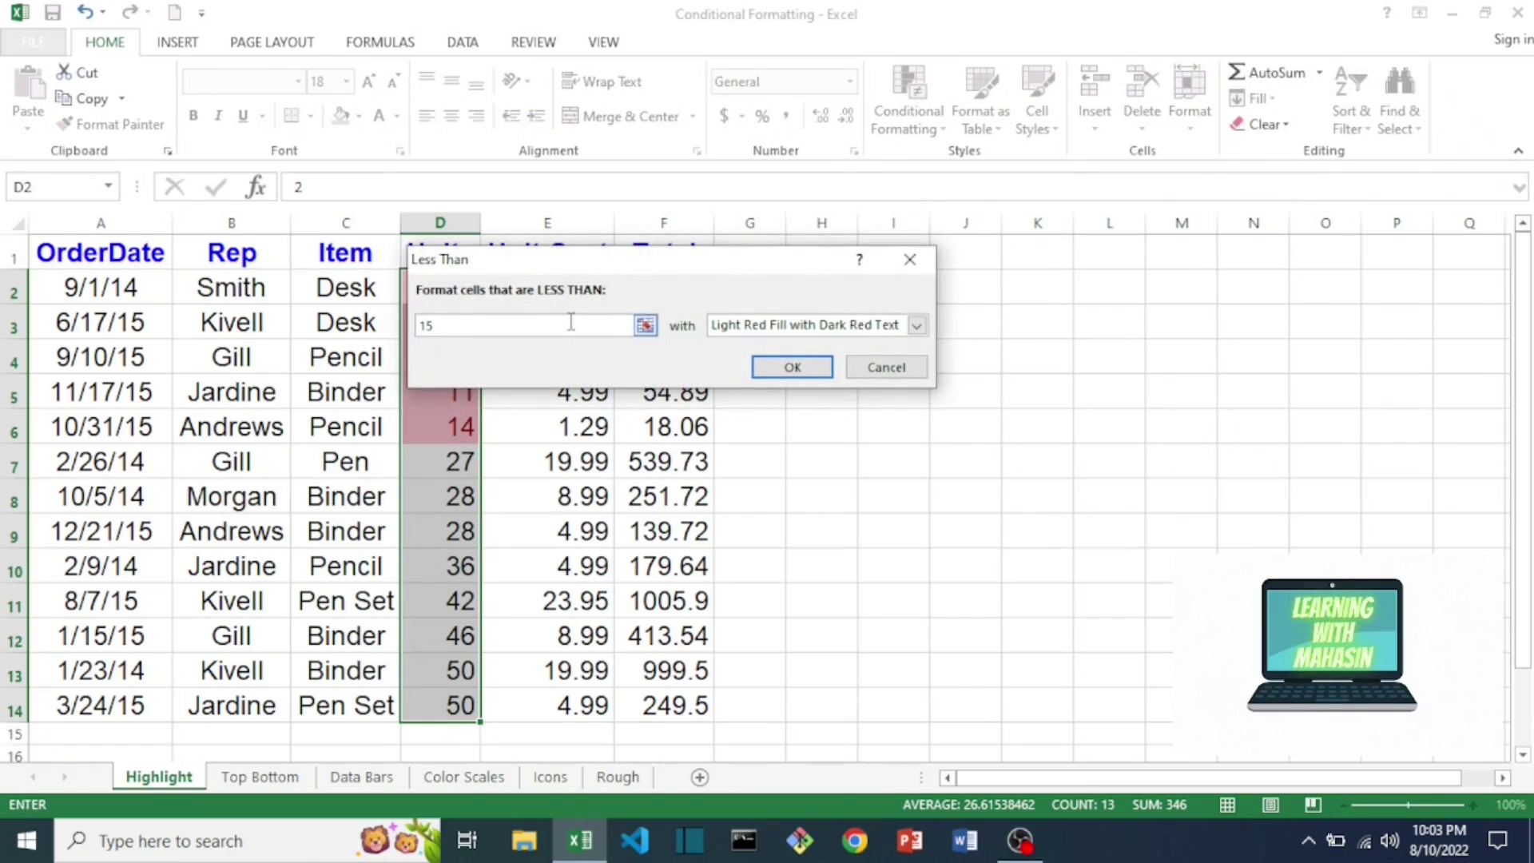
{"action": "key", "text": "Return"}
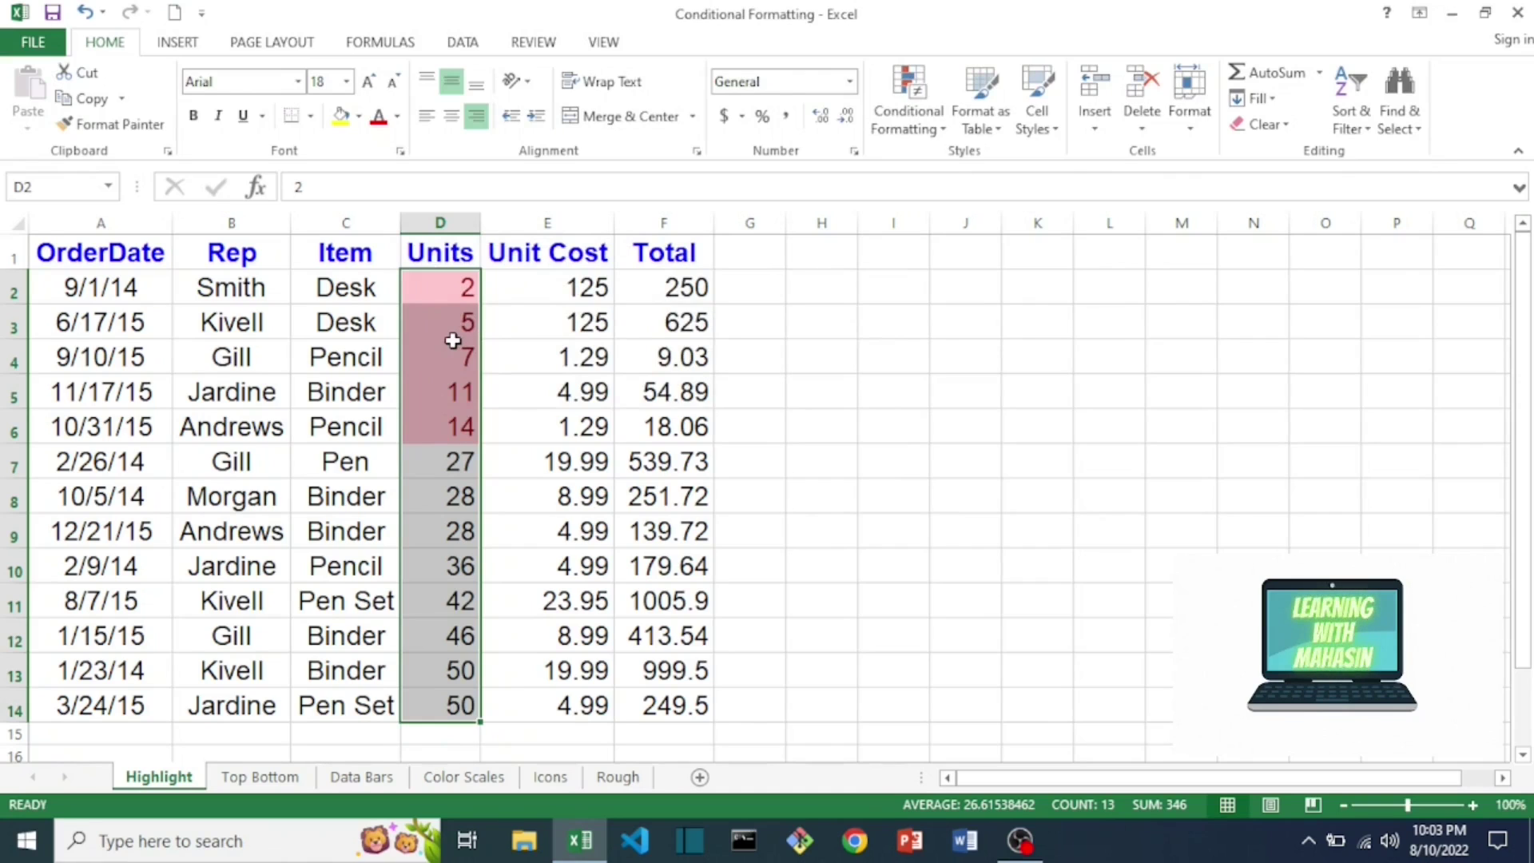
{"action": "key", "text": "ctrl+z"}
{"action": "left_click_drag", "start_coordinate": [454, 286], "coordinate": [471, 707]}
{"action": "left_click", "coordinate": [909, 100]}
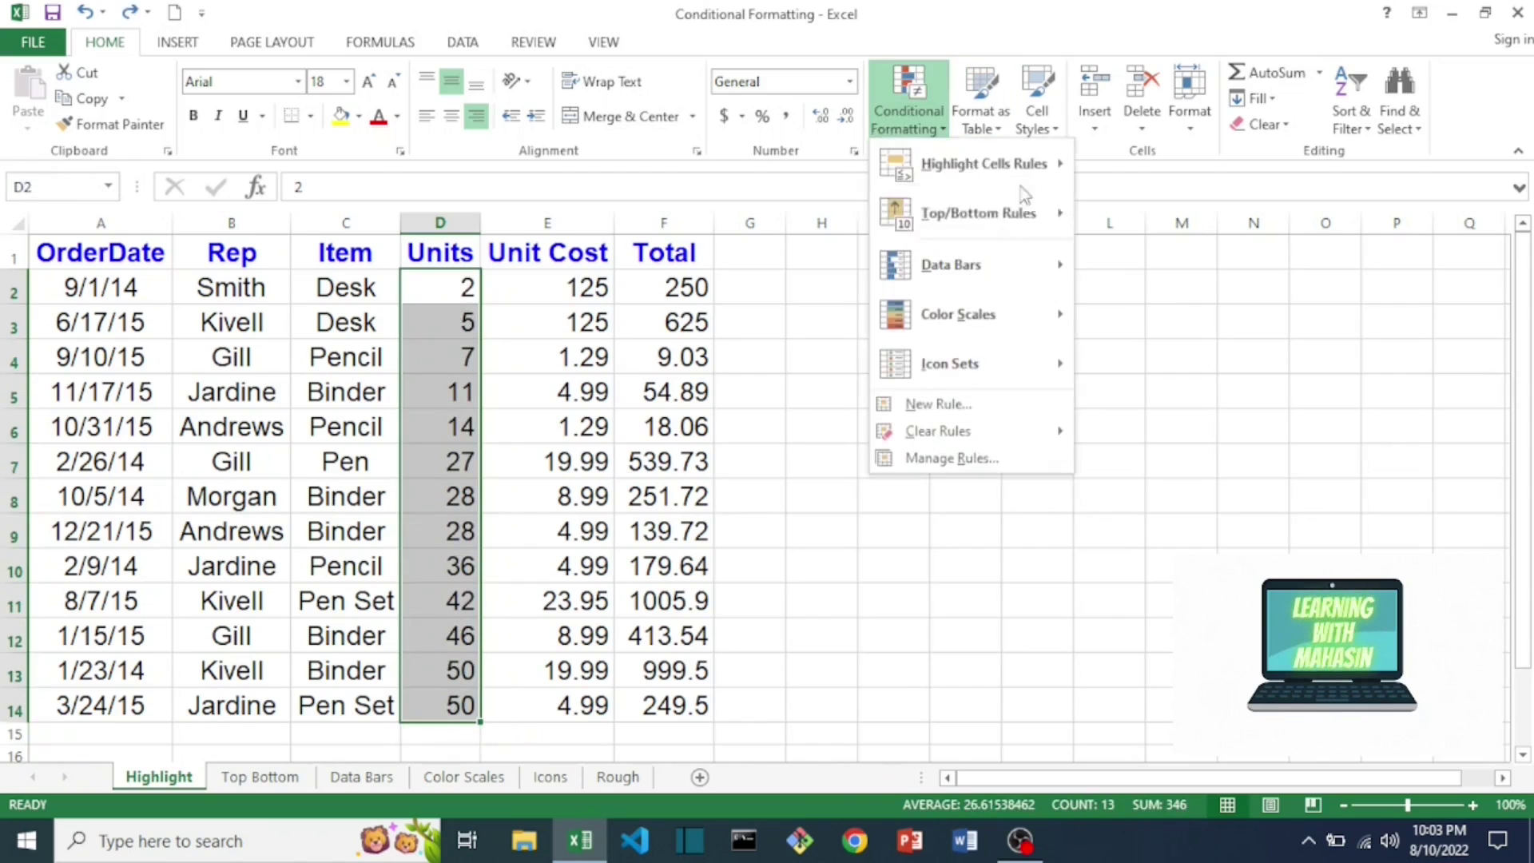
{"action": "mouse_move", "coordinate": [1054, 165]}
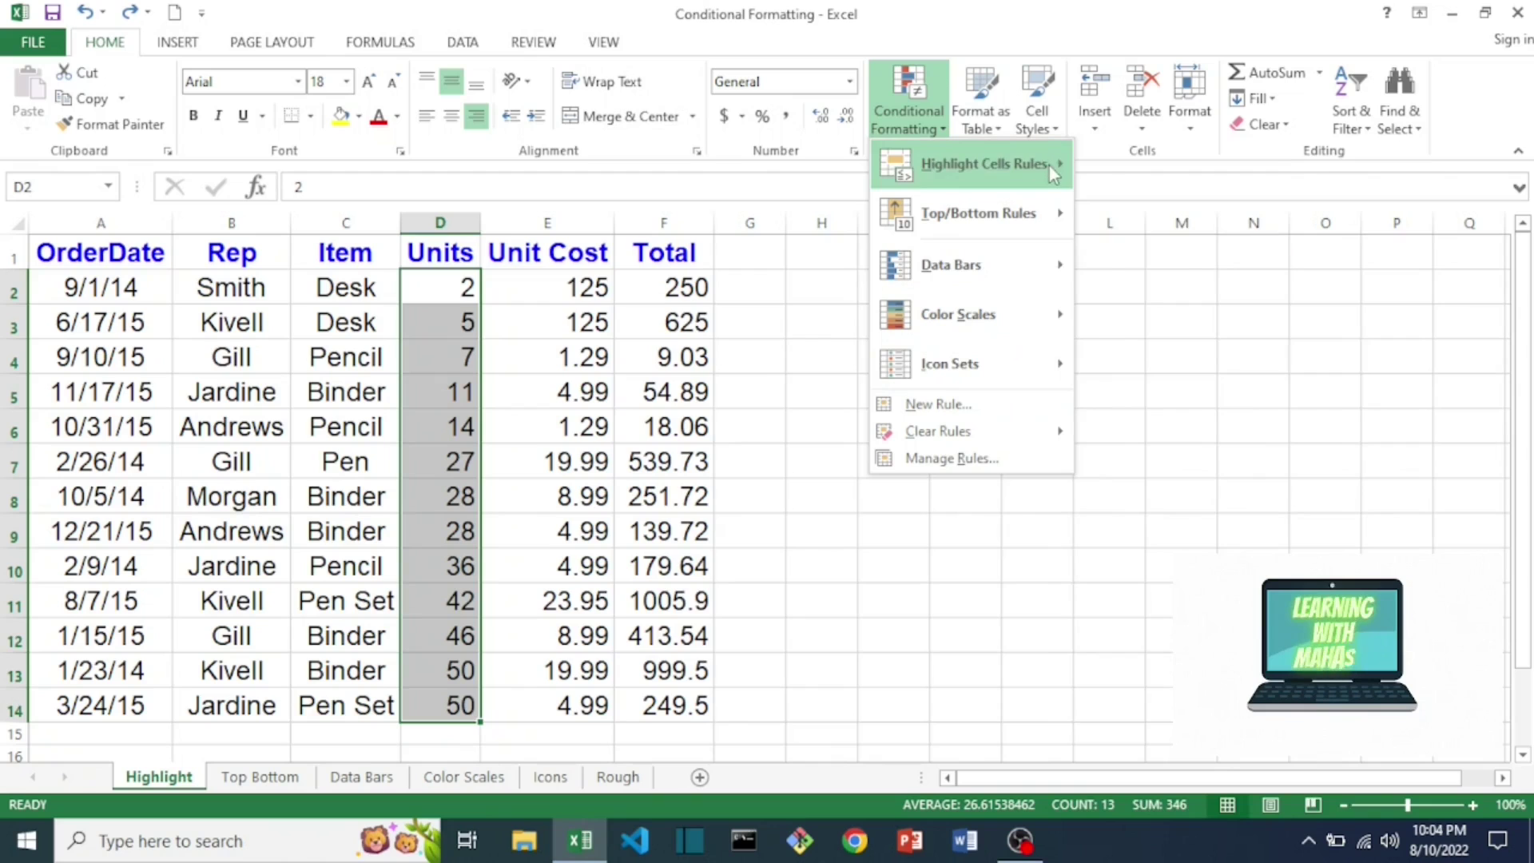
{"action": "left_click", "coordinate": [819, 486]}
- Highlight the Item cells containing the text "pen" using Light Red Fill with Dark Red Text, and check the highlighted cells
{"action": "left_click_drag", "start_coordinate": [346, 288], "coordinate": [348, 708]}
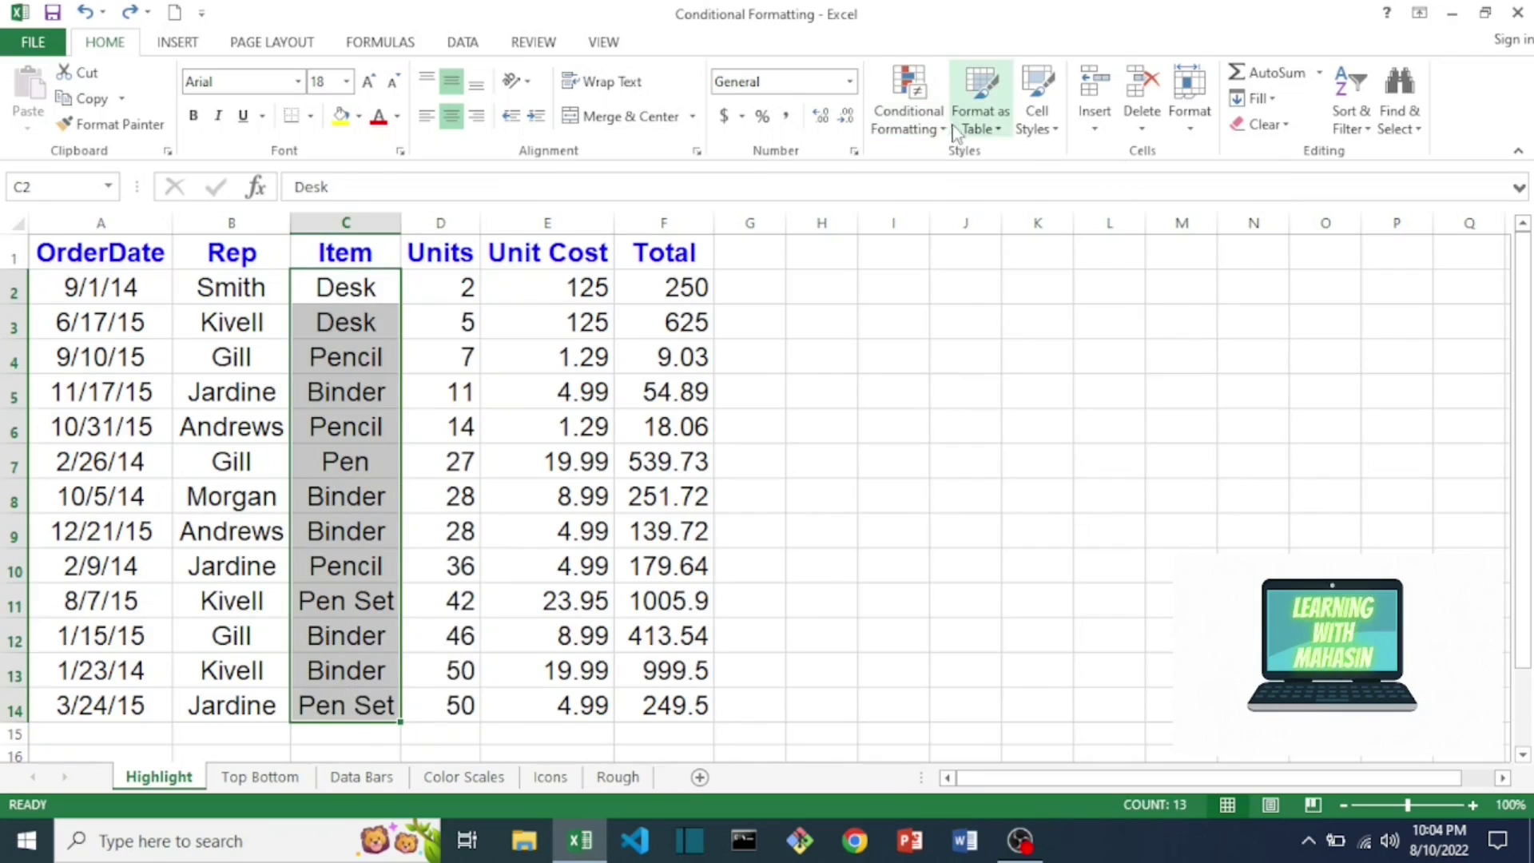
{"action": "left_click", "coordinate": [911, 116]}
{"action": "mouse_move", "coordinate": [983, 164]}
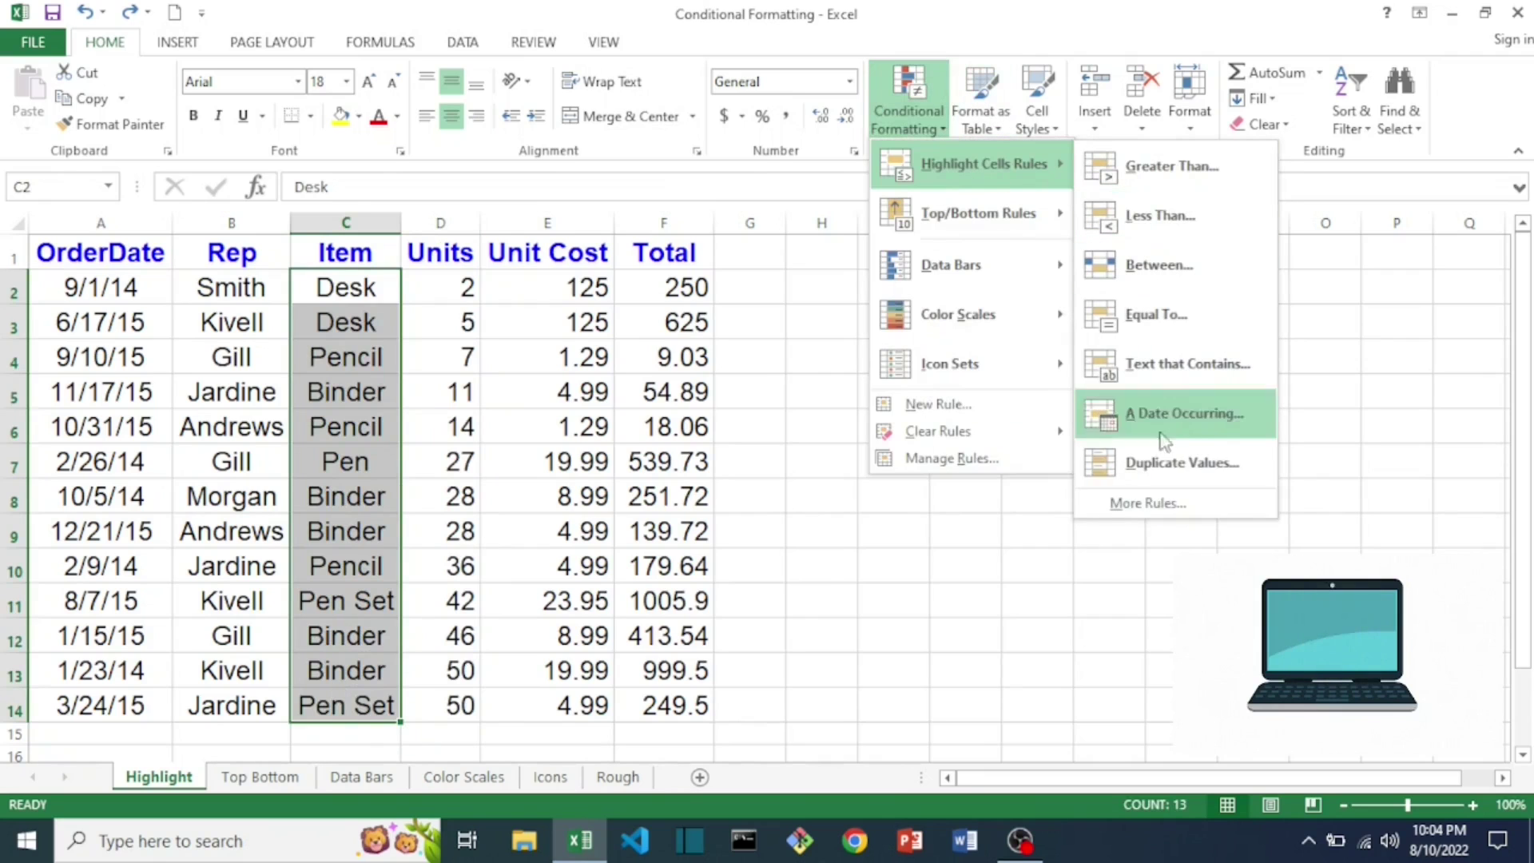
{"action": "left_click", "coordinate": [1171, 365]}
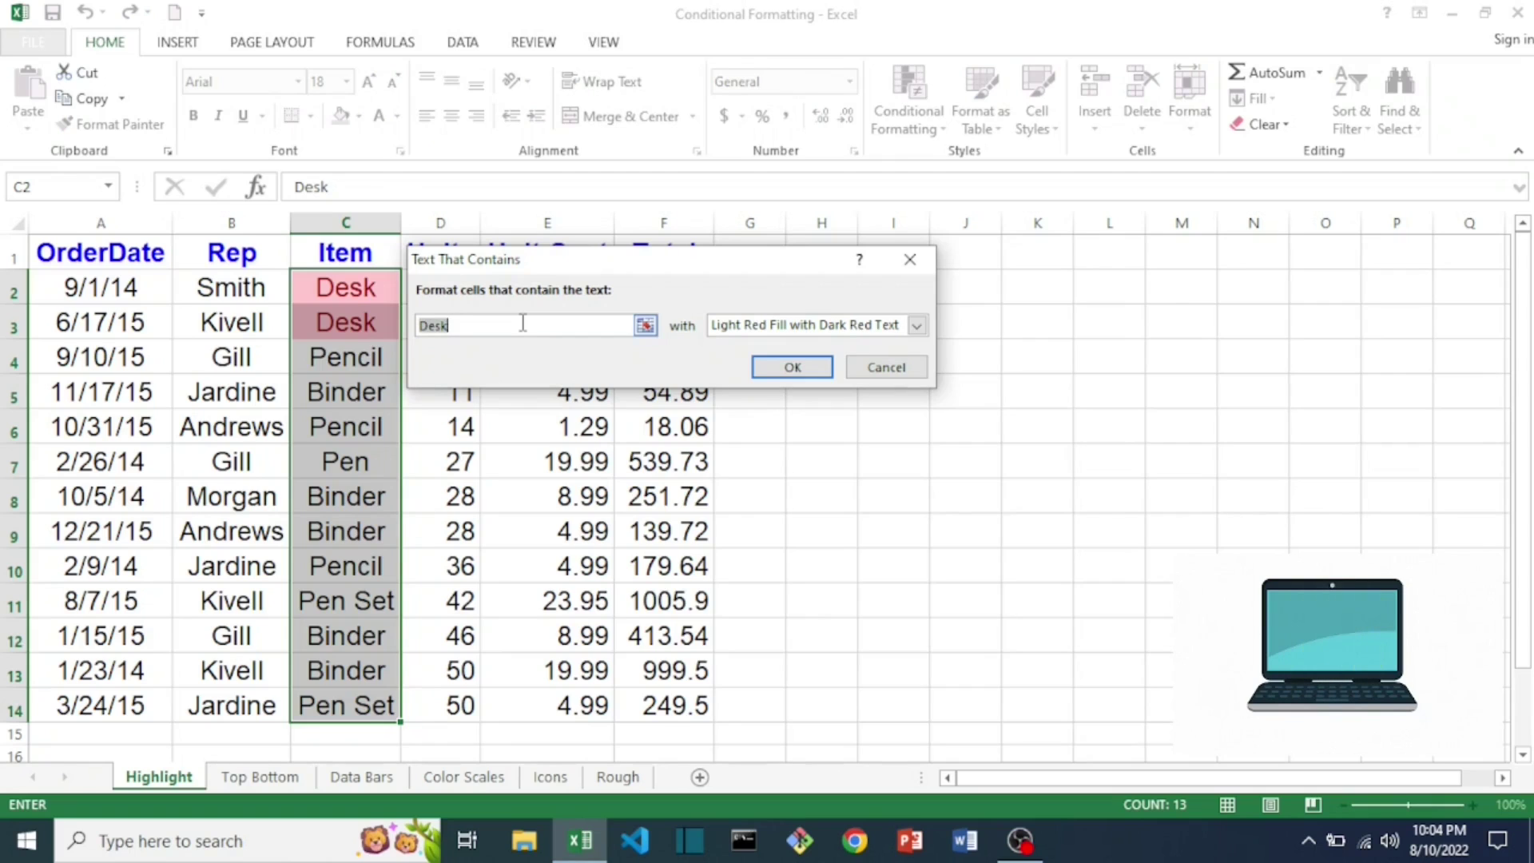
{"action": "type", "text": "pen"}
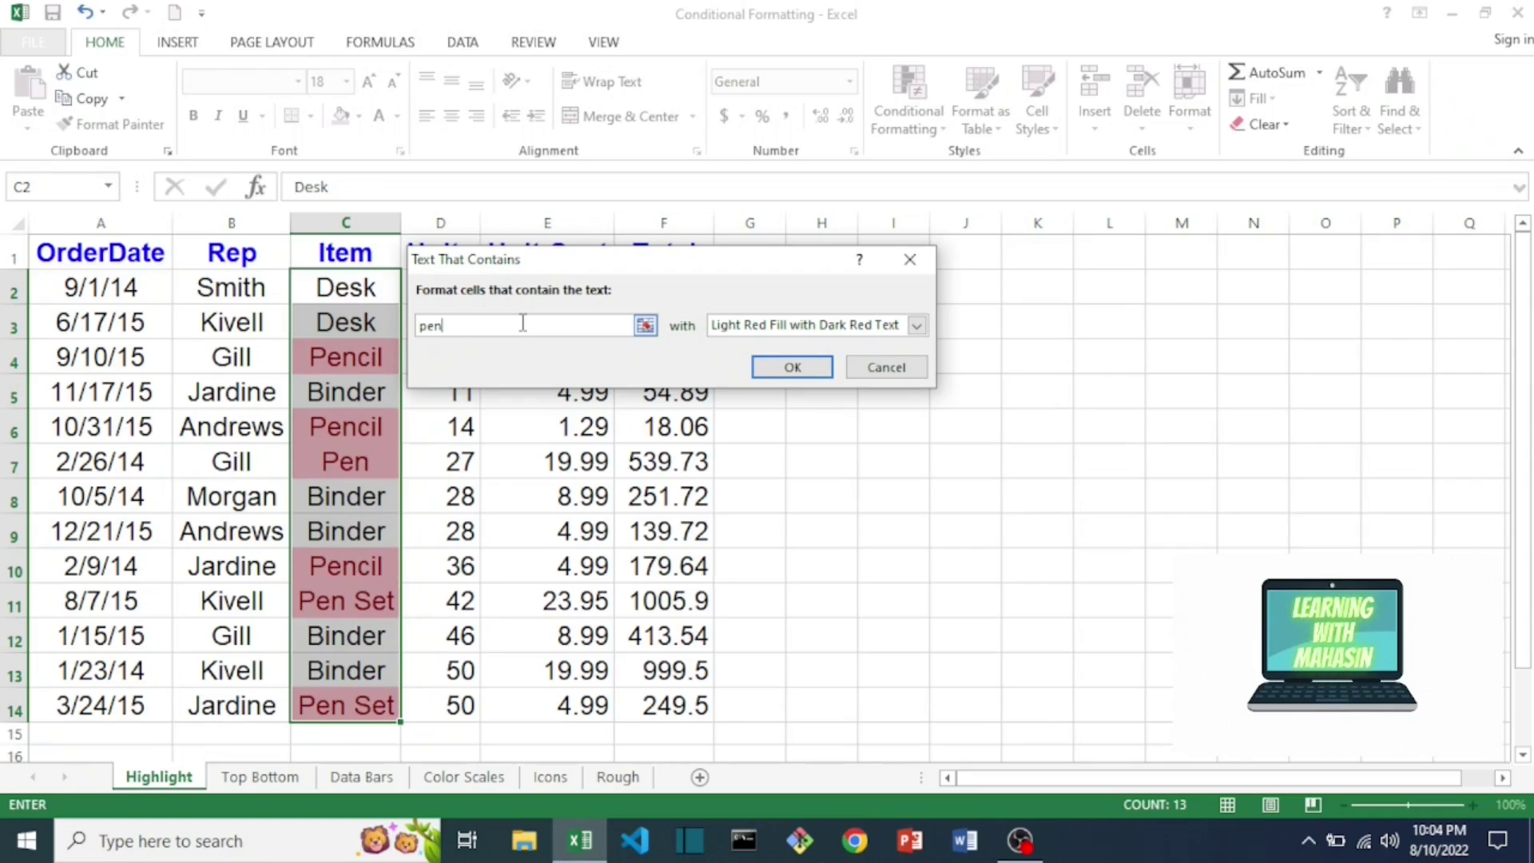
{"action": "key", "text": "Return"}
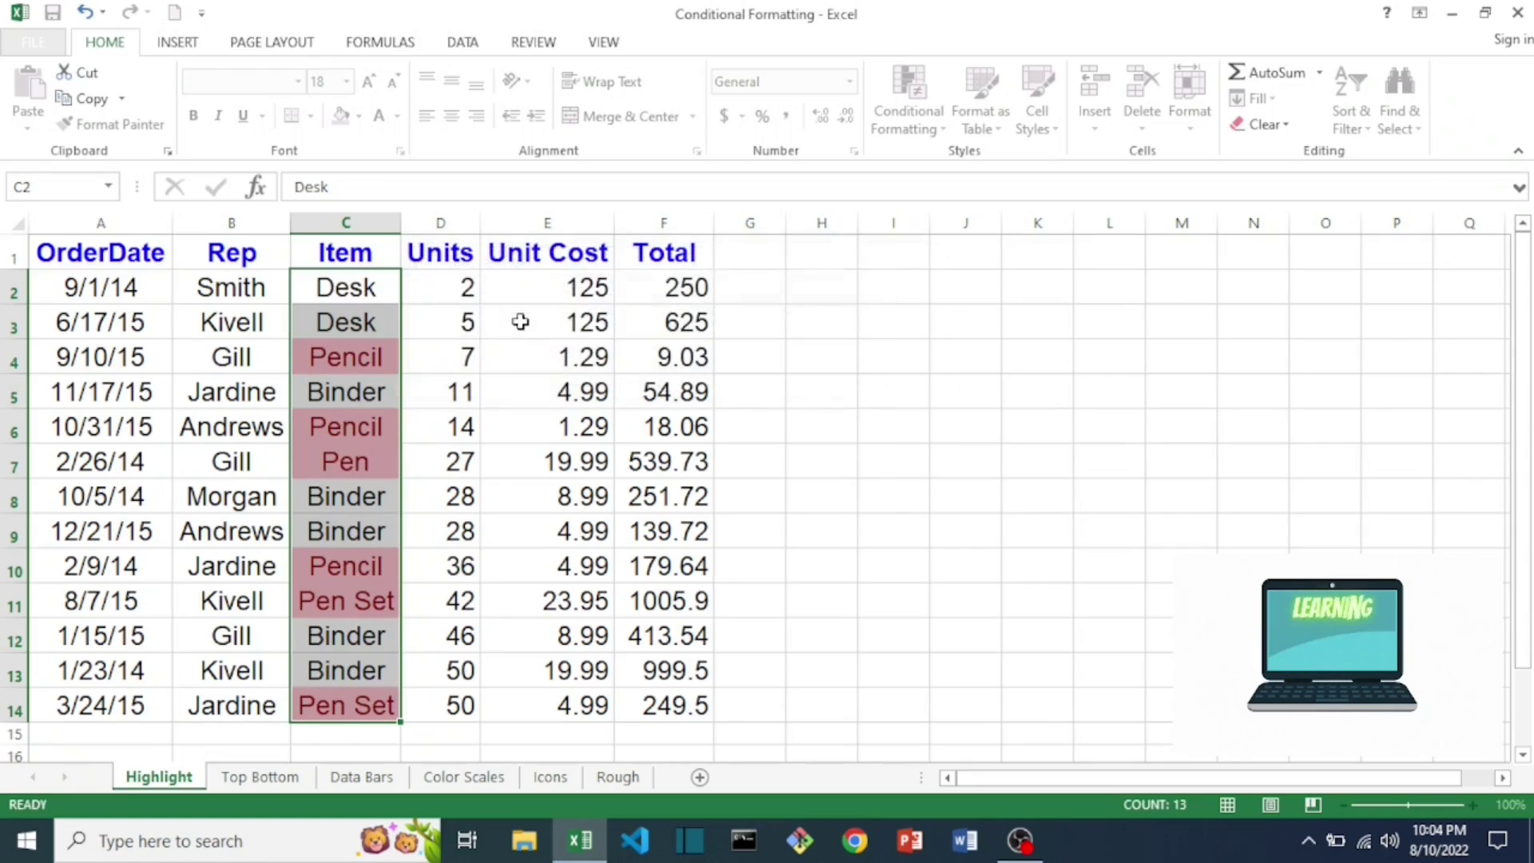
{"action": "left_click_drag", "start_coordinate": [350, 362], "coordinate": [335, 671]}
{"action": "left_click", "coordinate": [370, 358]}
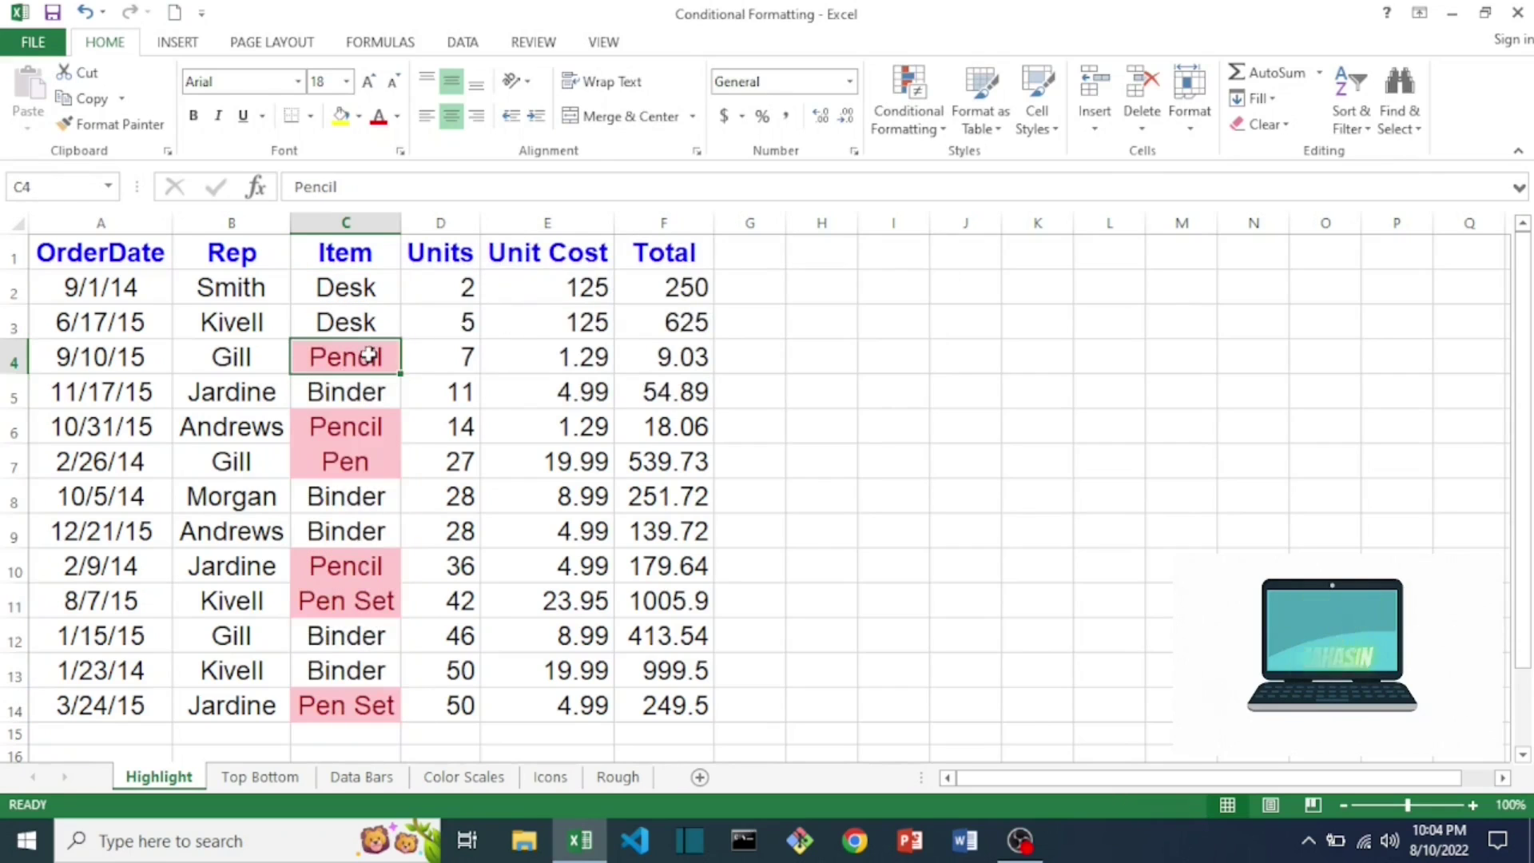
{"action": "left_click", "coordinate": [348, 427]}
{"action": "left_click", "coordinate": [346, 460]}
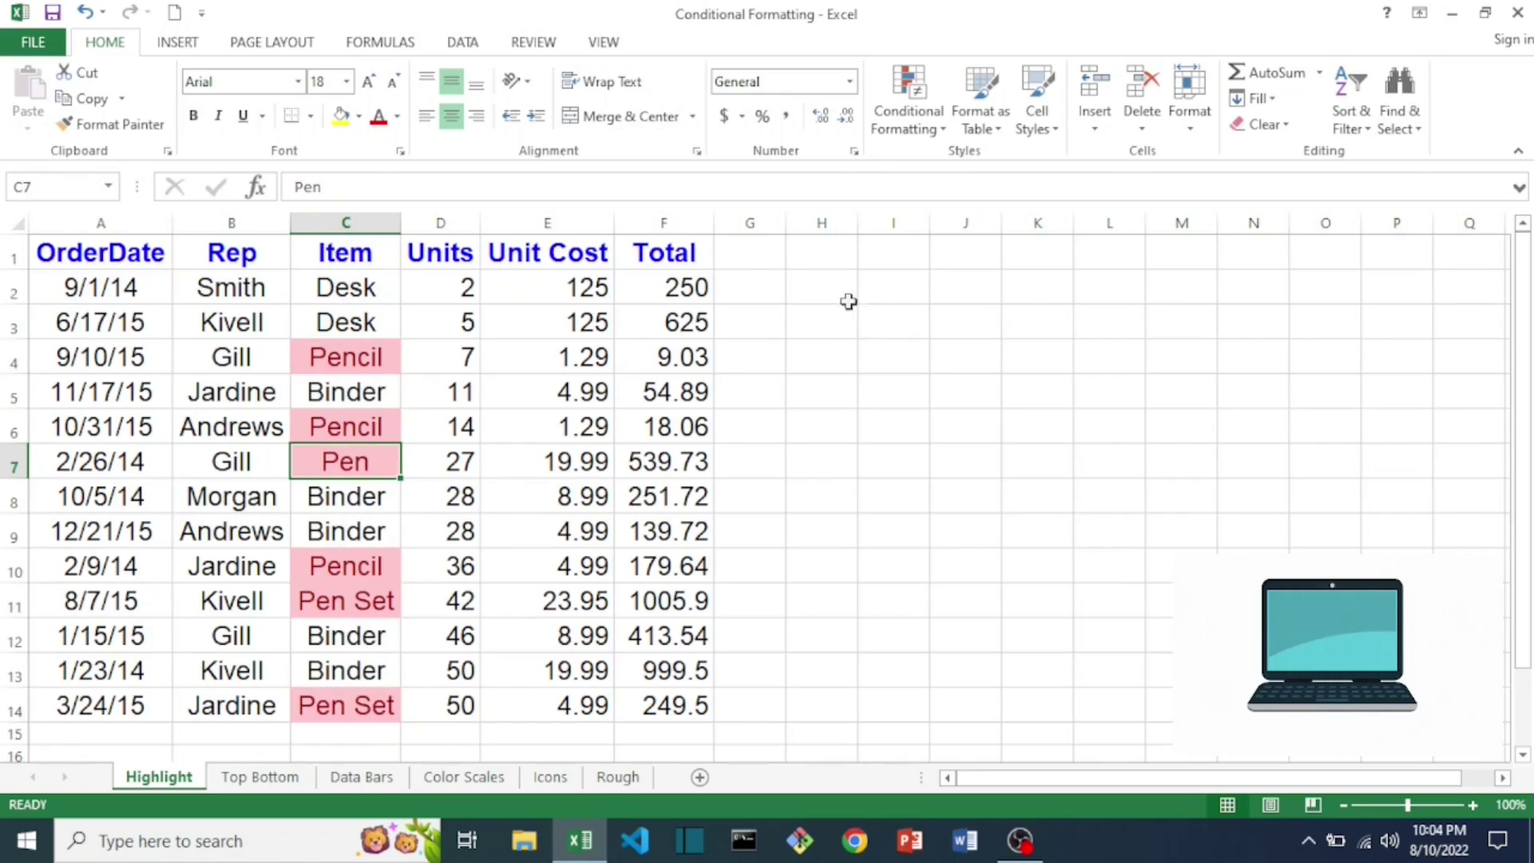
{"action": "left_click_drag", "start_coordinate": [363, 250], "coordinate": [360, 708]}
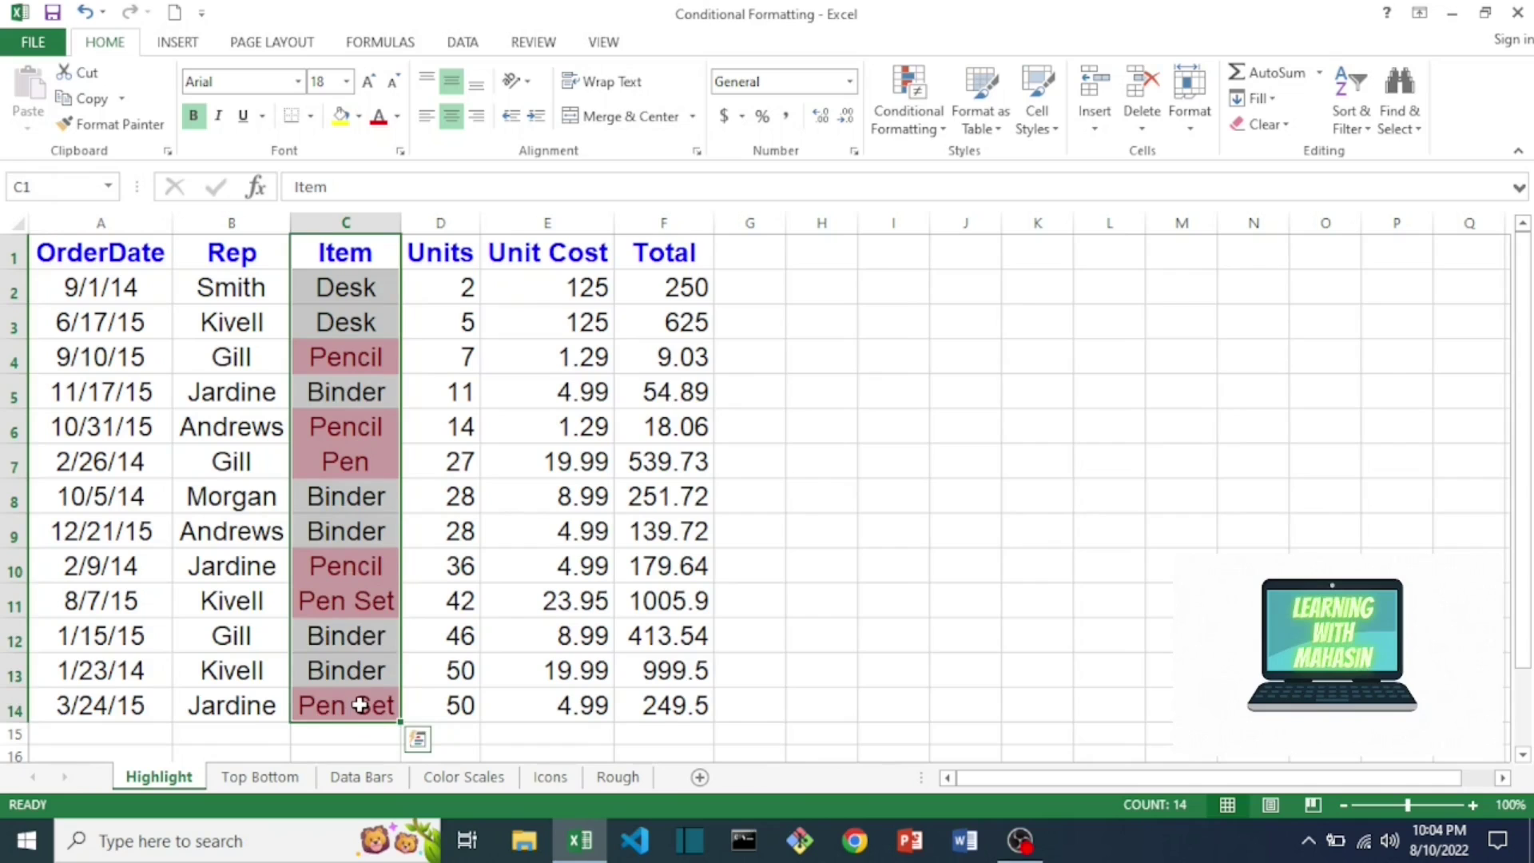
{"action": "left_click", "coordinate": [909, 116]}
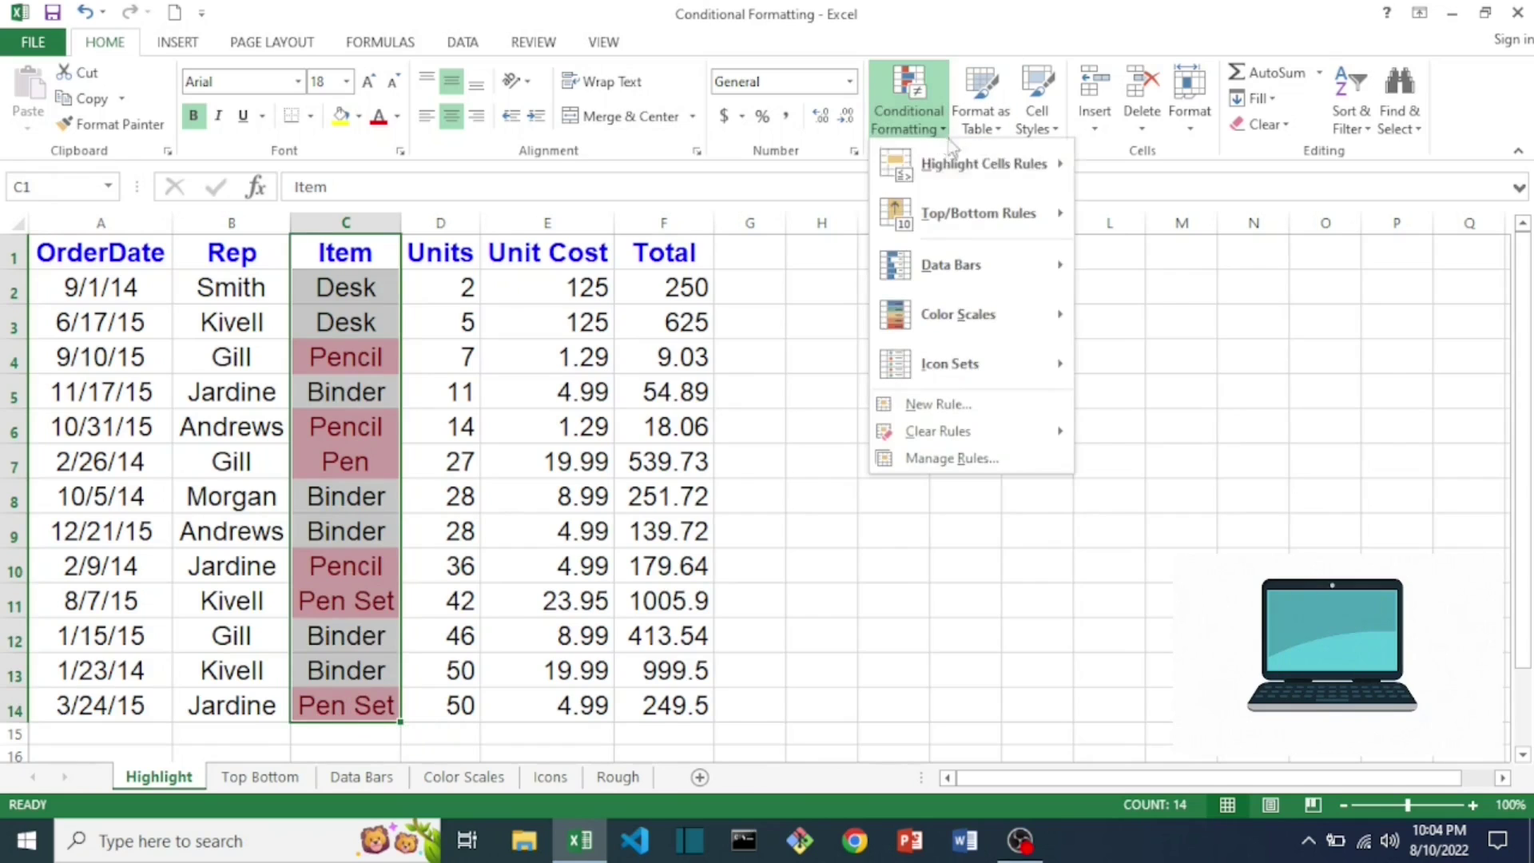
{"action": "mouse_move", "coordinate": [1011, 183]}
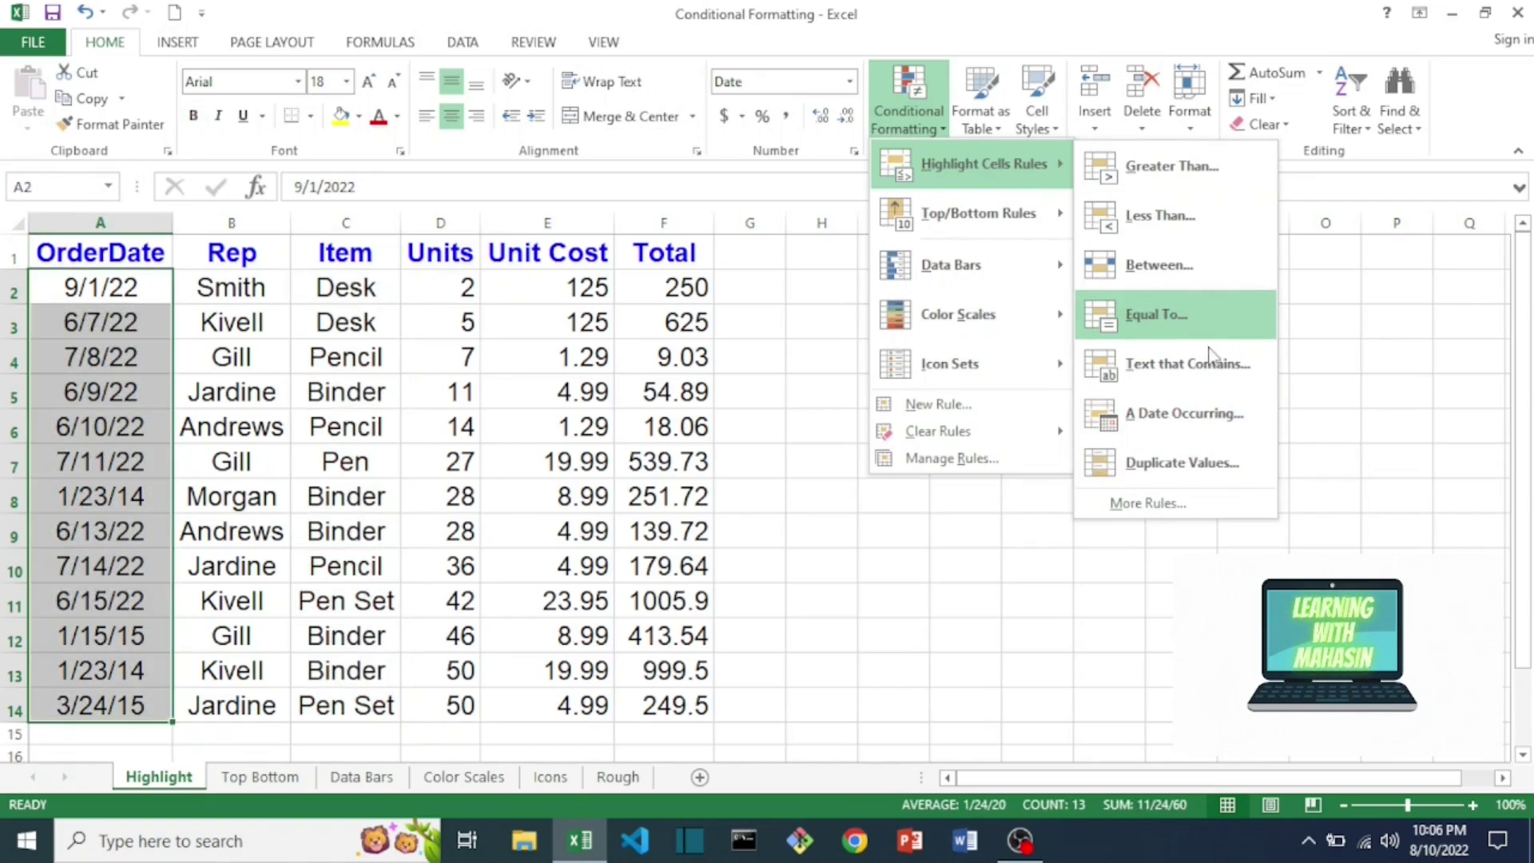
- Highlight the OrderDate cells whose date falls in last month using Green Fill with Dark Green Text
{"action": "left_click", "coordinate": [1203, 413]}
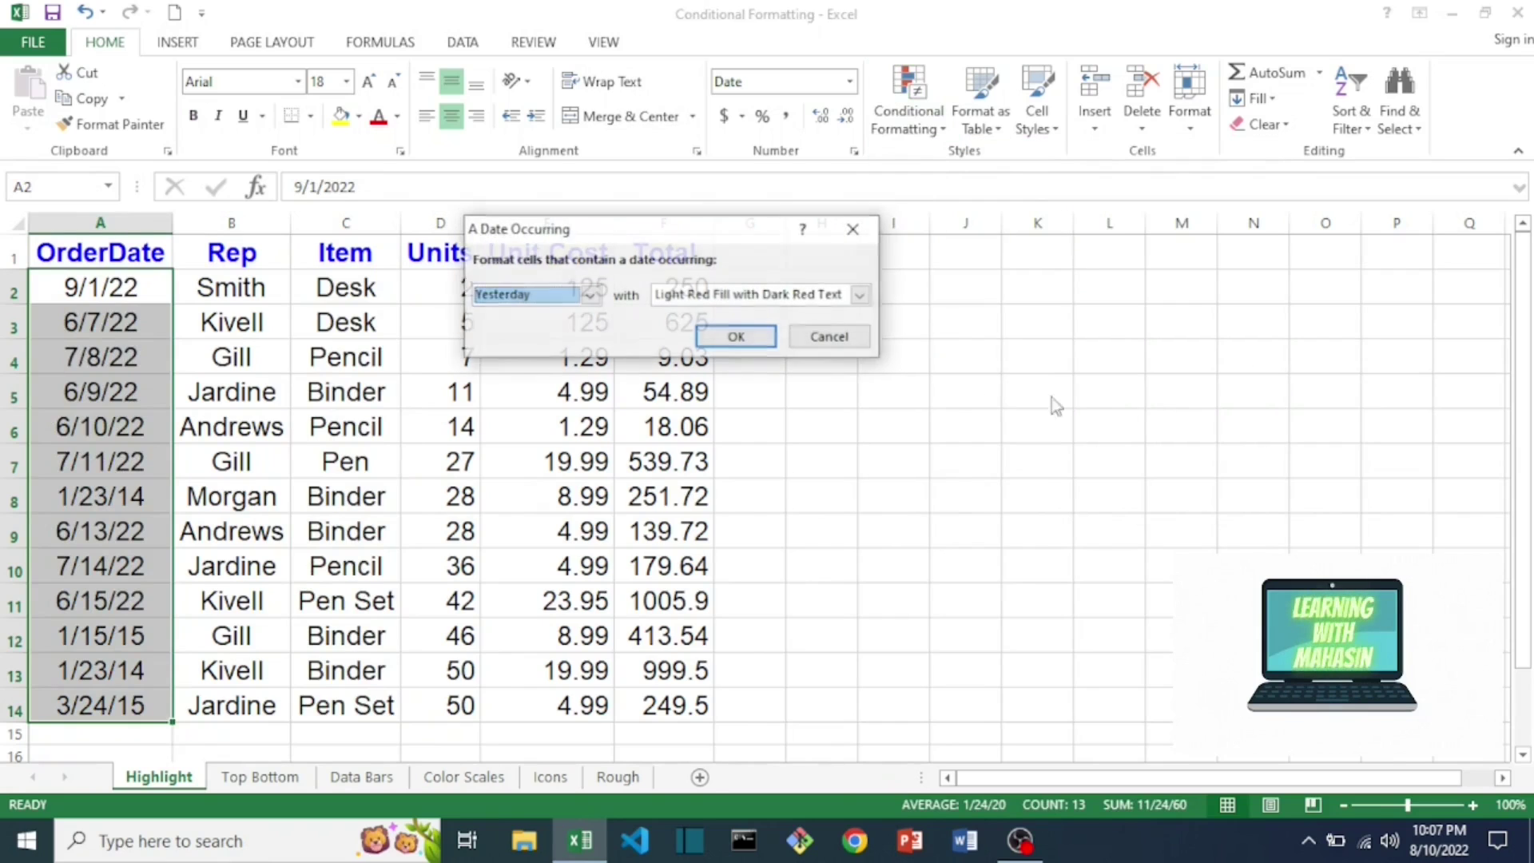
{"action": "left_click", "coordinate": [590, 295]}
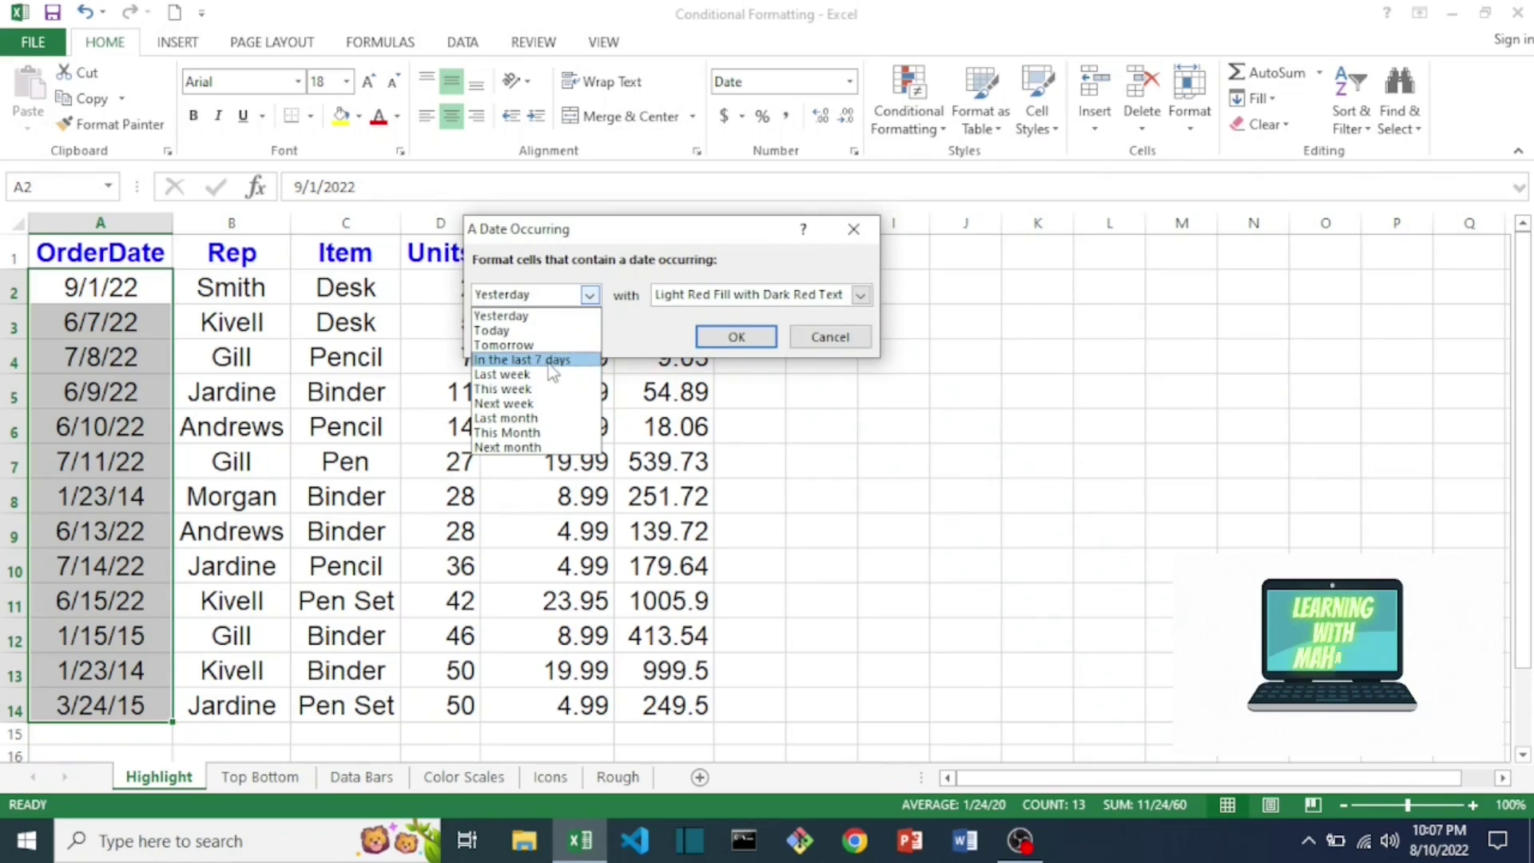
{"action": "left_click", "coordinate": [537, 419]}
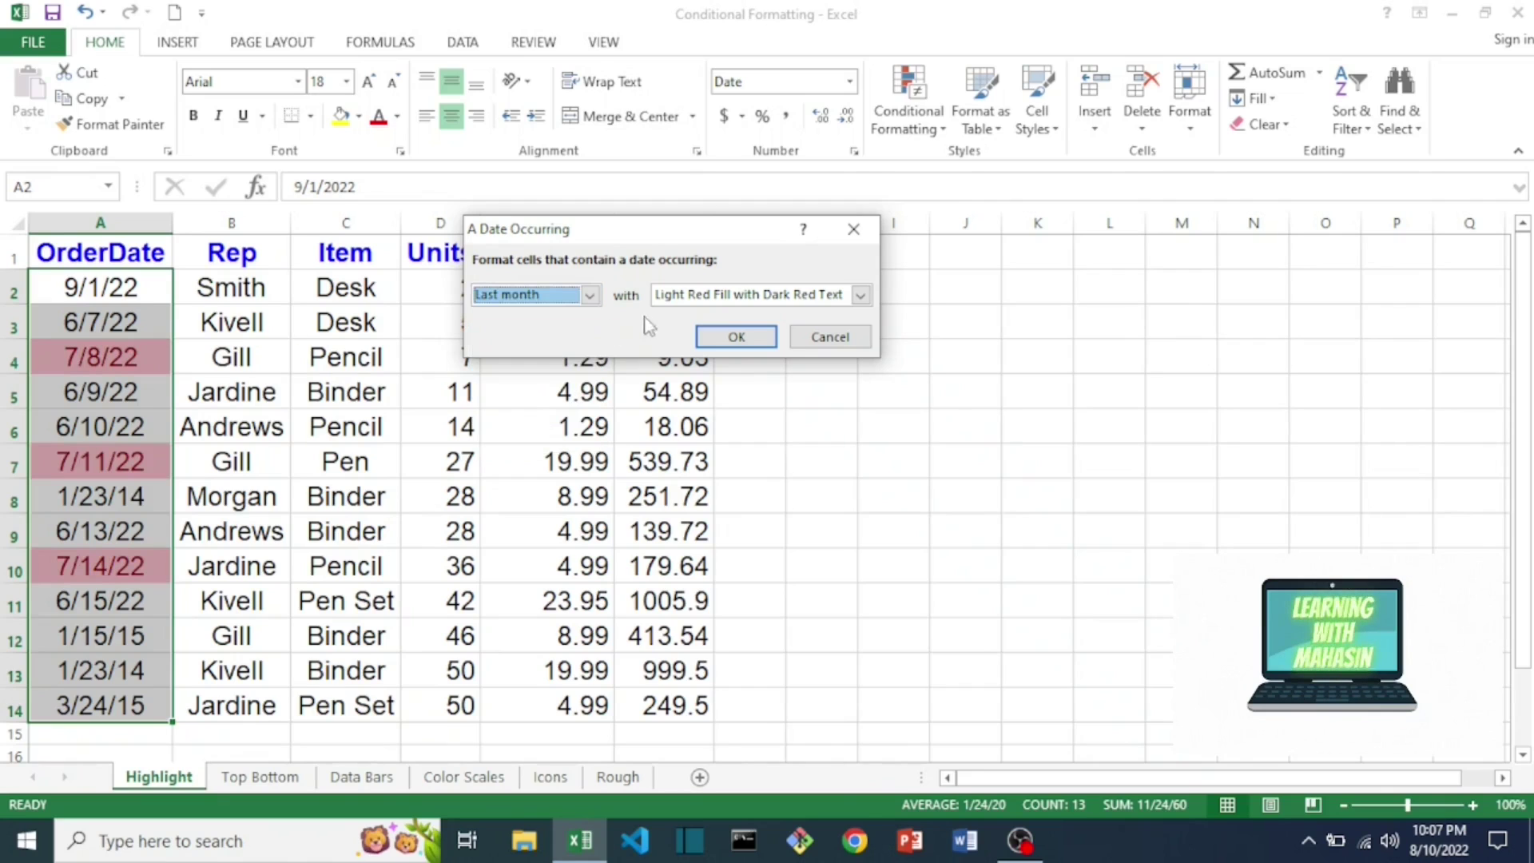
{"action": "left_click", "coordinate": [862, 297]}
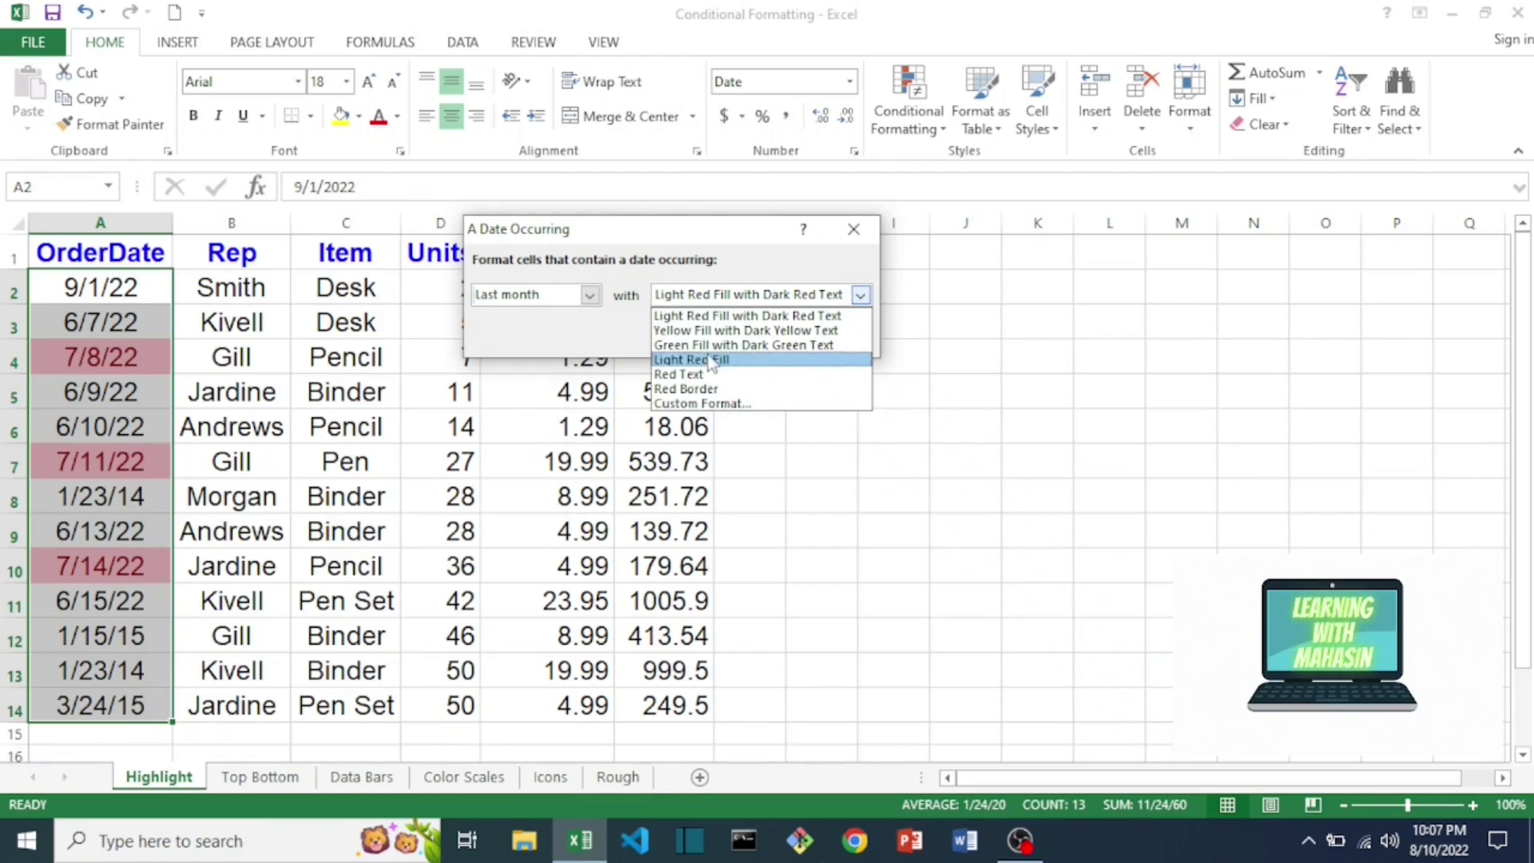
{"action": "left_click", "coordinate": [728, 346]}
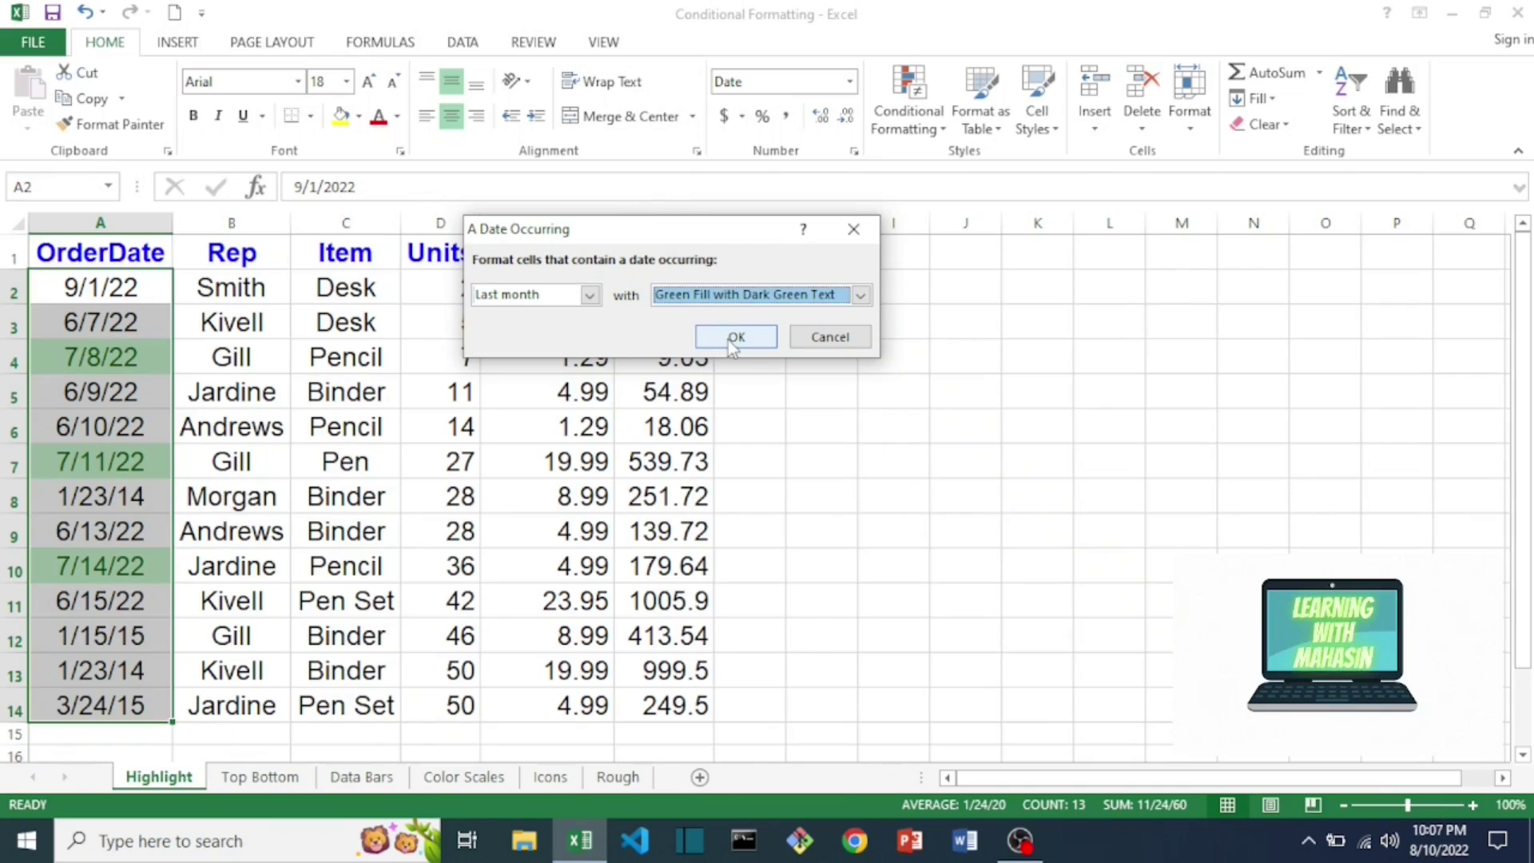
{"action": "left_click", "coordinate": [734, 337]}
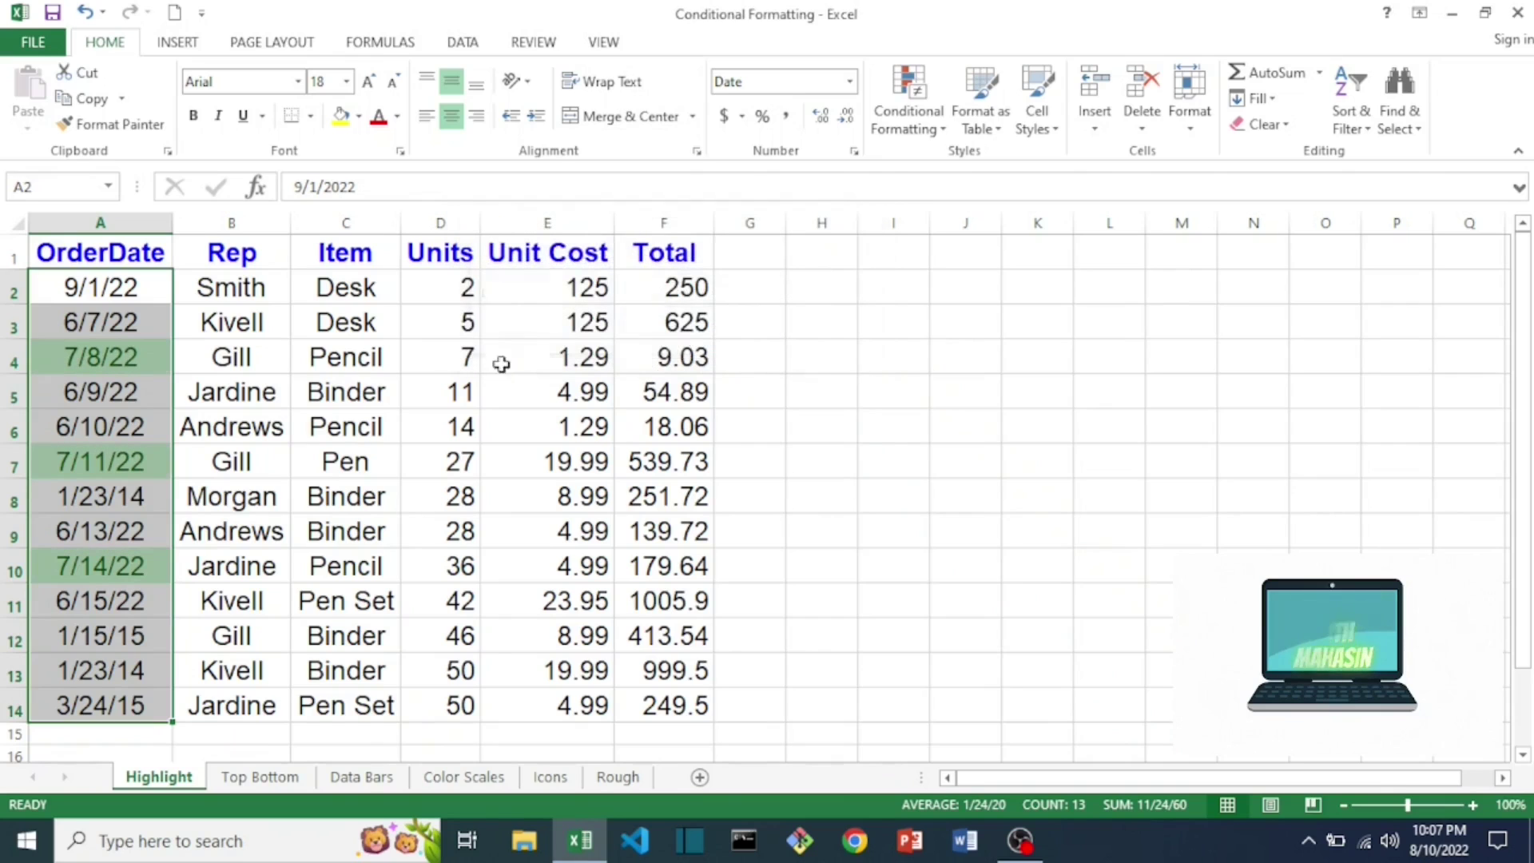
- Examine the dates in the OrderDate column that the date rule highlights
{"action": "left_click", "coordinate": [97, 354]}
{"action": "left_click_drag", "start_coordinate": [92, 286], "coordinate": [92, 703]}
{"action": "left_click", "coordinate": [92, 575]}
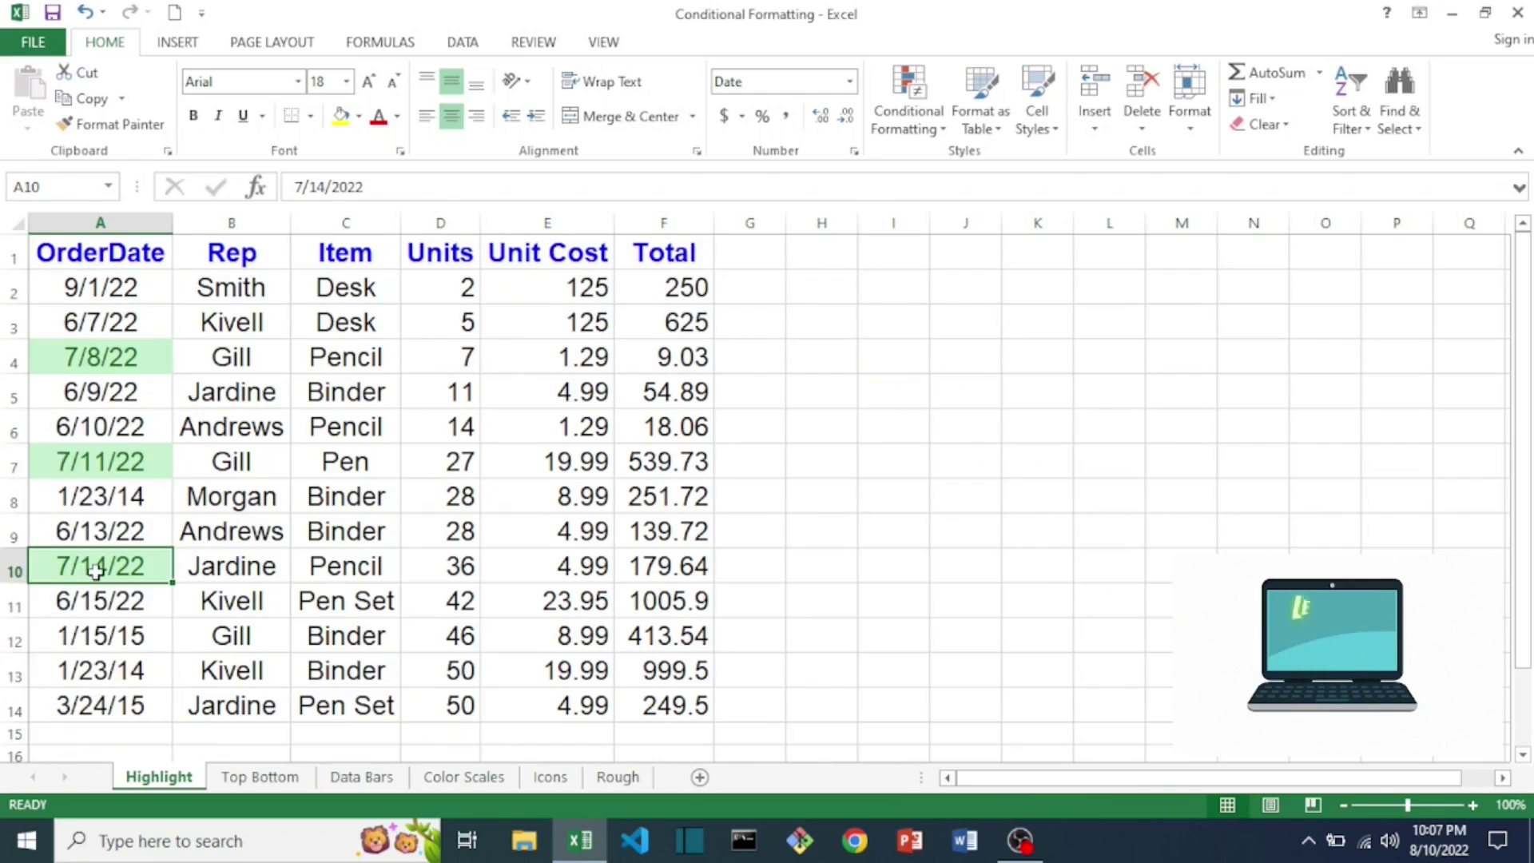
{"action": "left_click", "coordinate": [62, 460]}
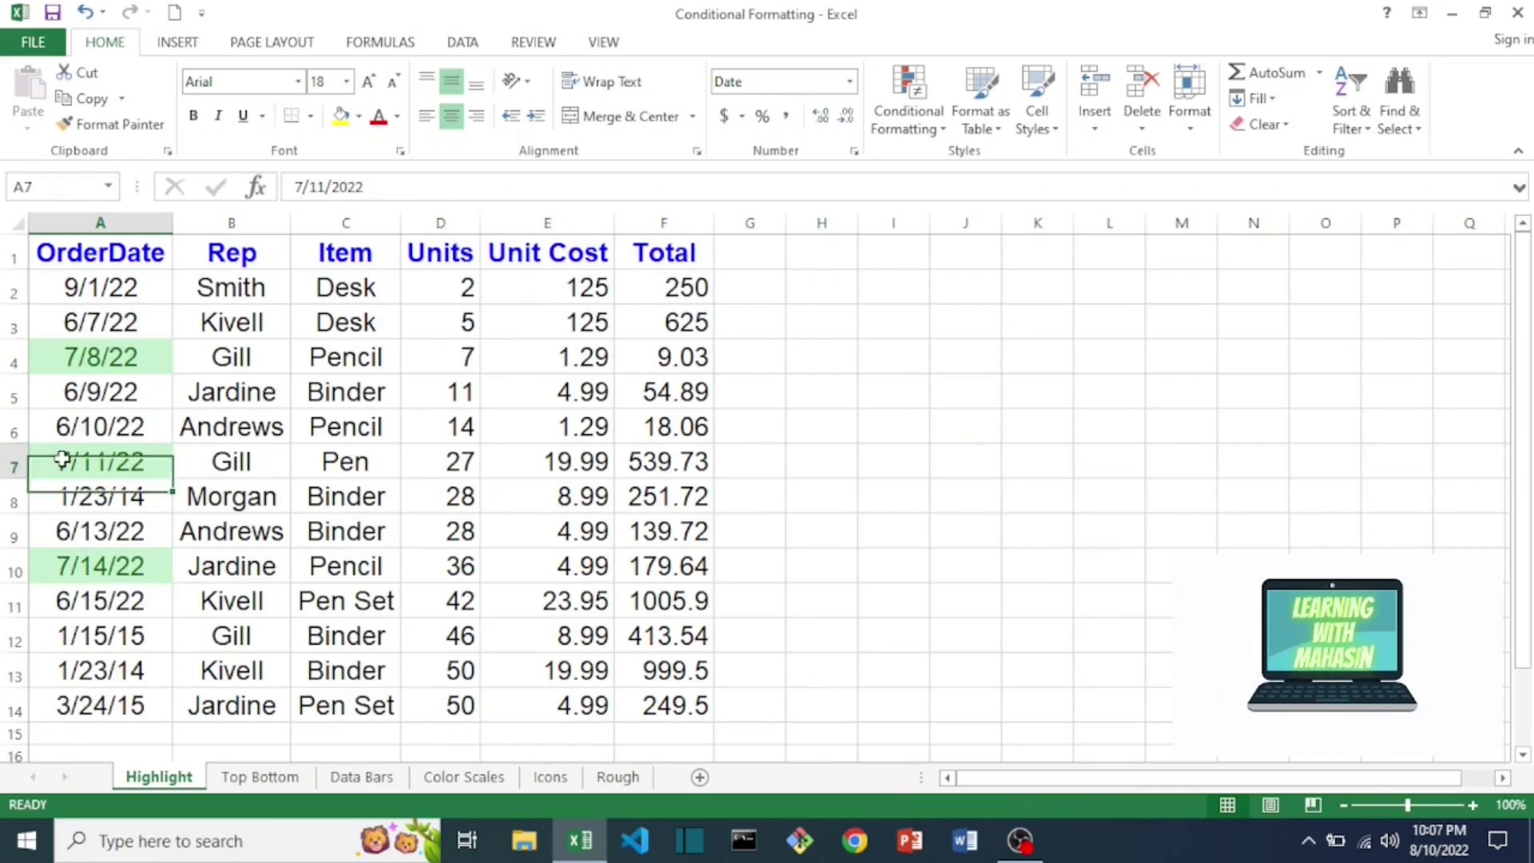
{"action": "left_click", "coordinate": [79, 368]}
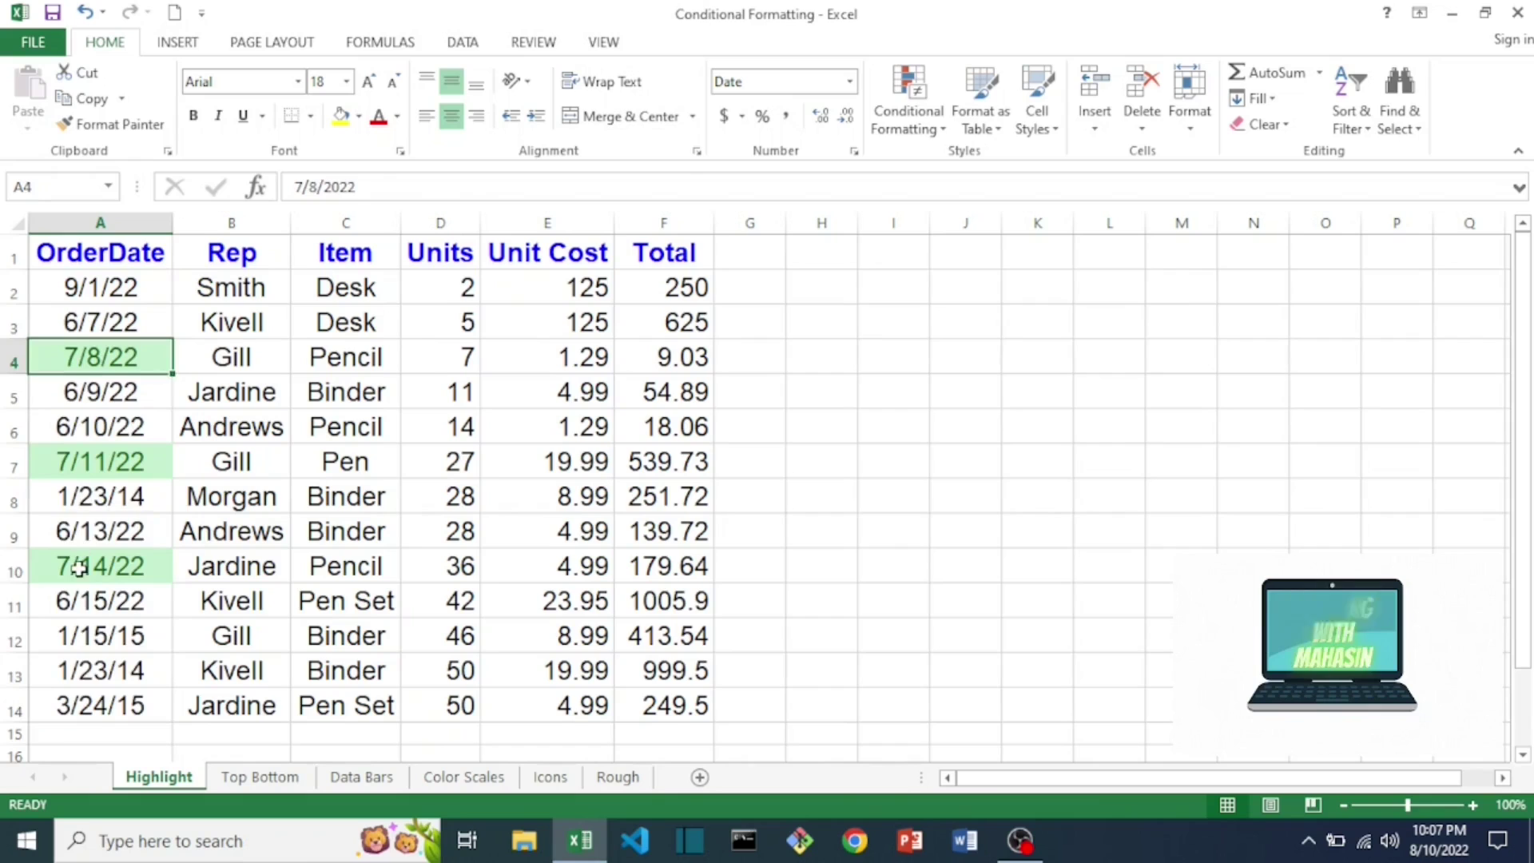
{"action": "left_click", "coordinate": [116, 564]}
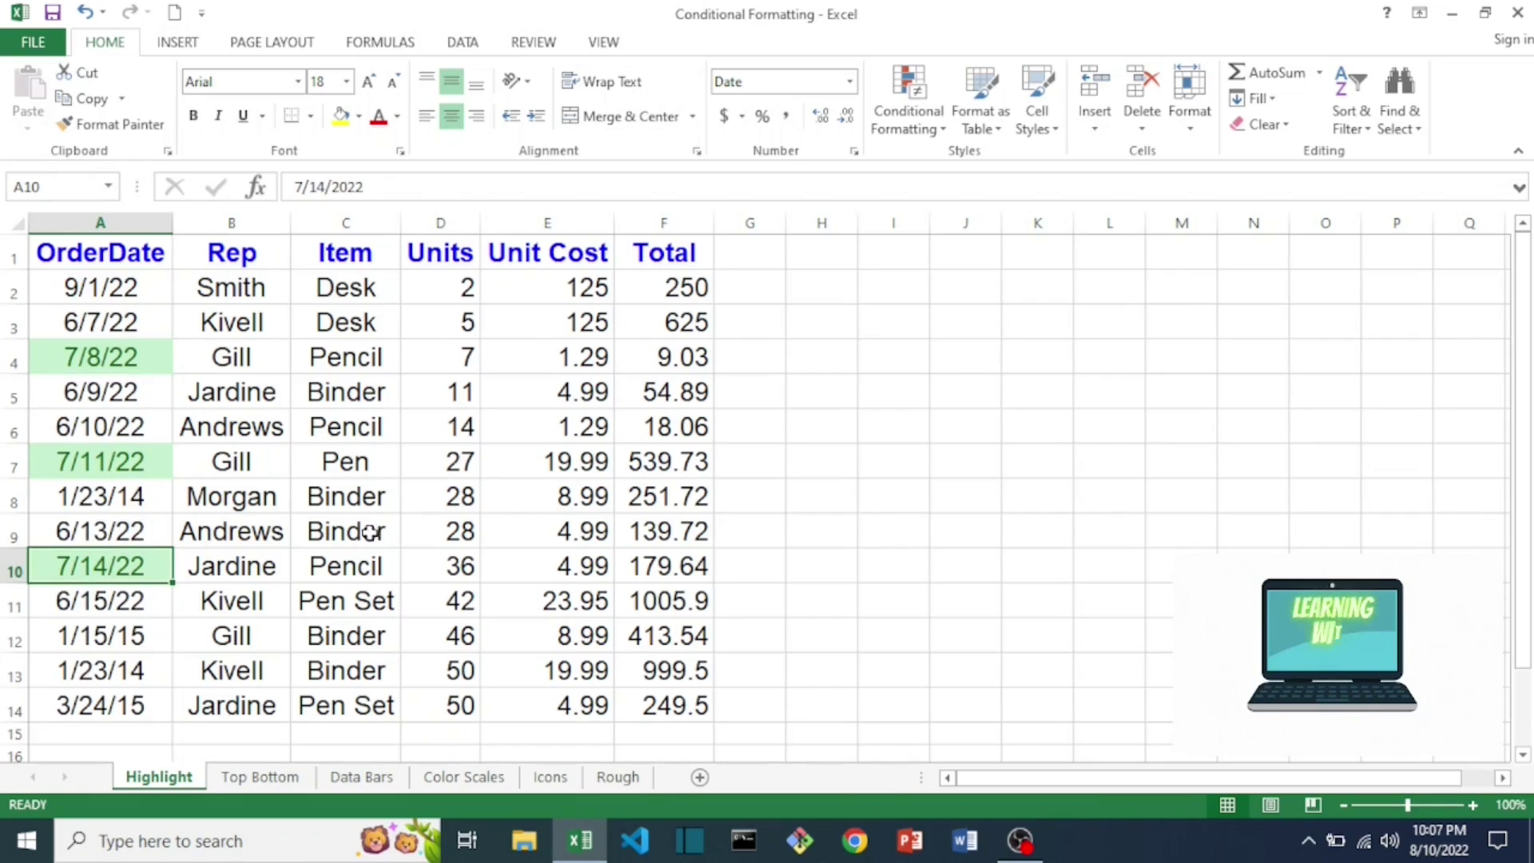
{"action": "left_click", "coordinate": [908, 108]}
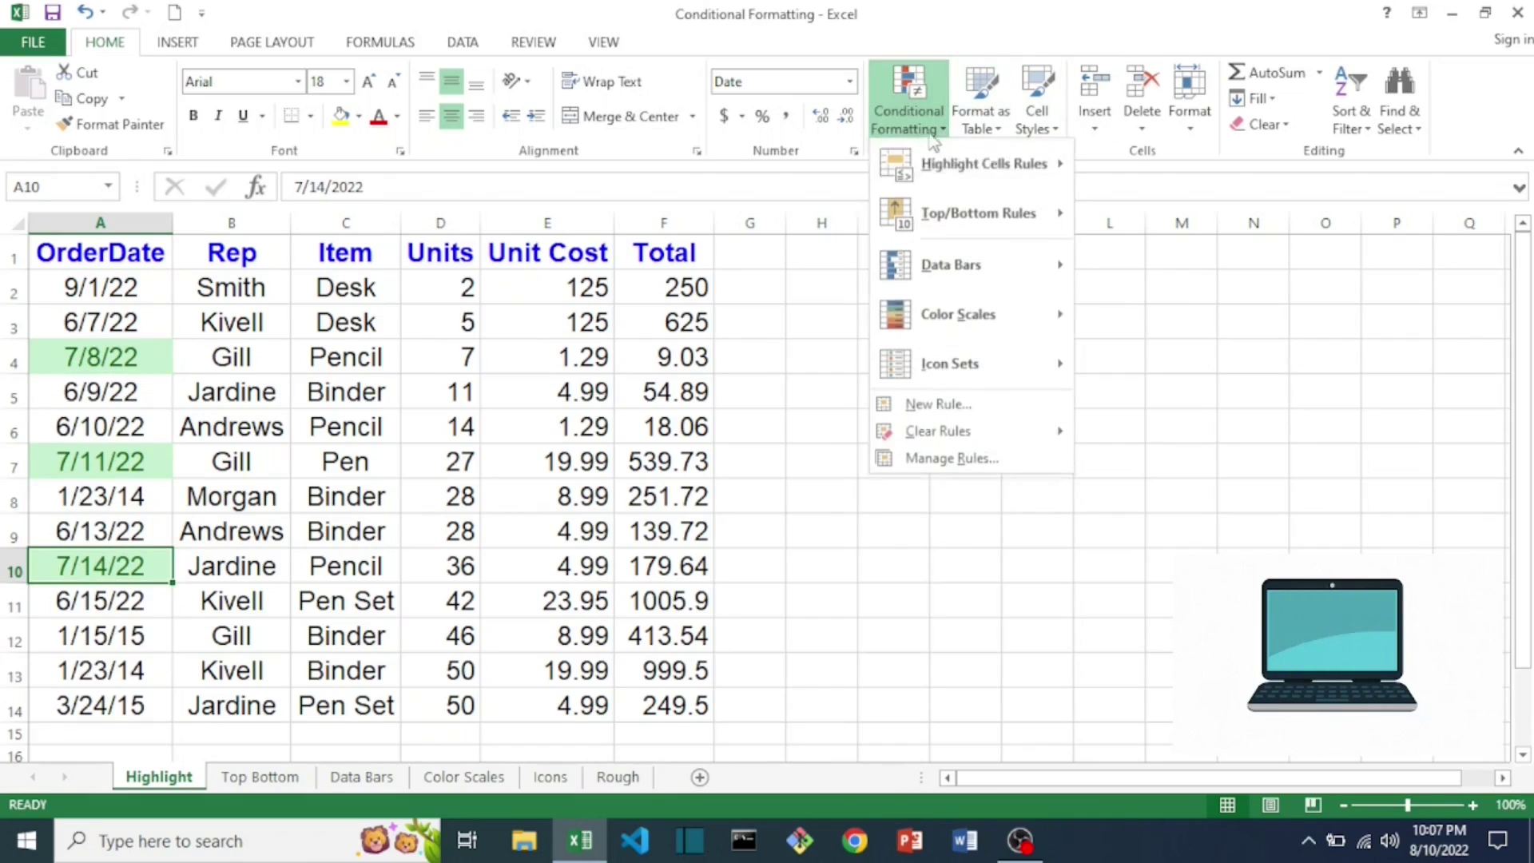
{"action": "mouse_move", "coordinate": [983, 164]}
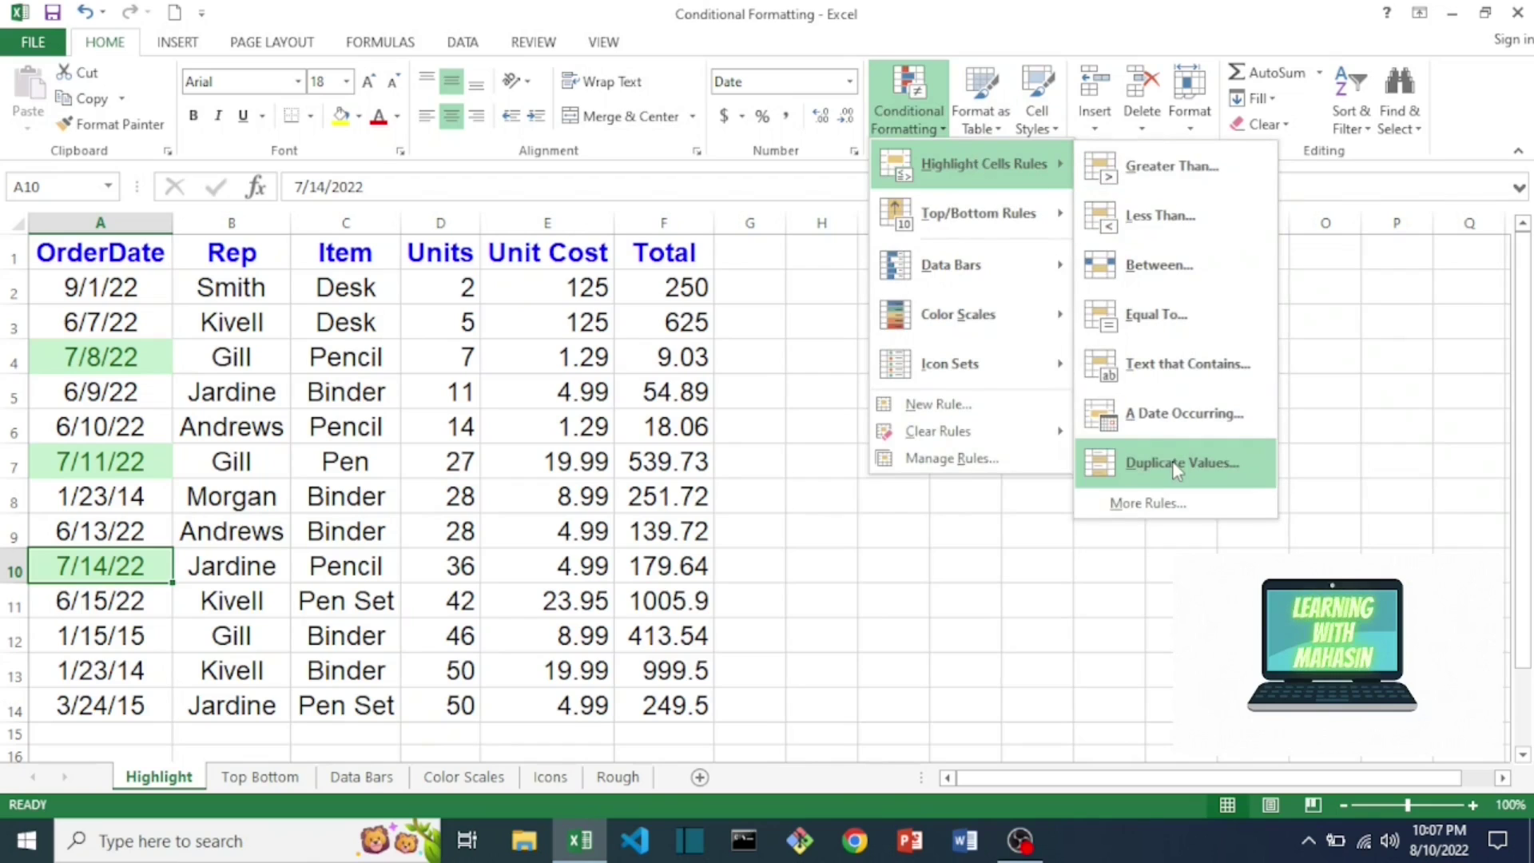
{"action": "key", "text": "Escape"}
{"action": "key", "text": "Escape"}
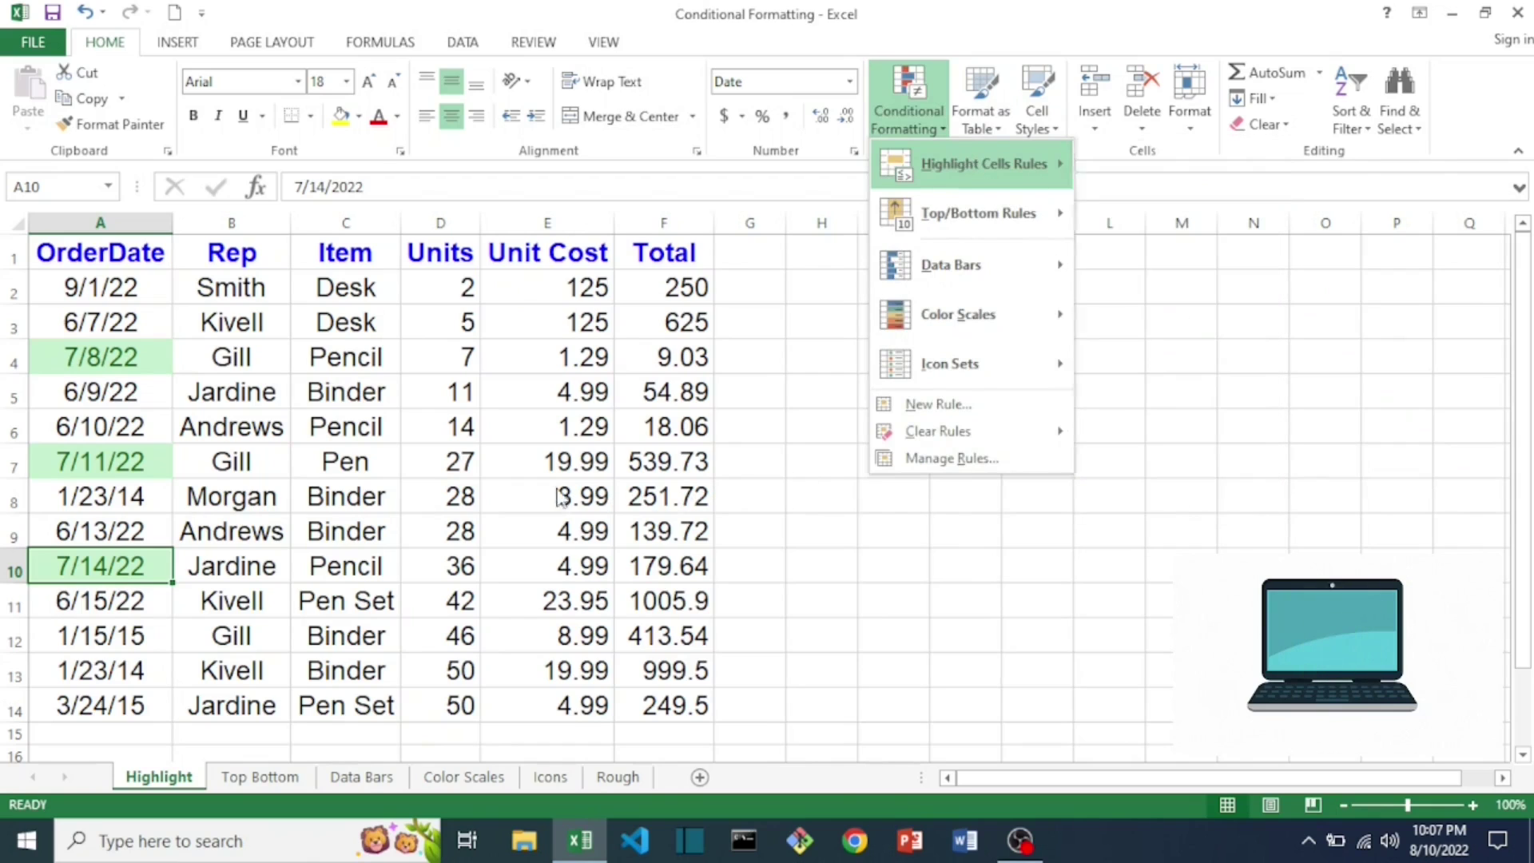
- Highlight the duplicate values in the Item cells using Light Red Fill with Dark Red Text
{"action": "left_click_drag", "start_coordinate": [347, 288], "coordinate": [362, 707]}
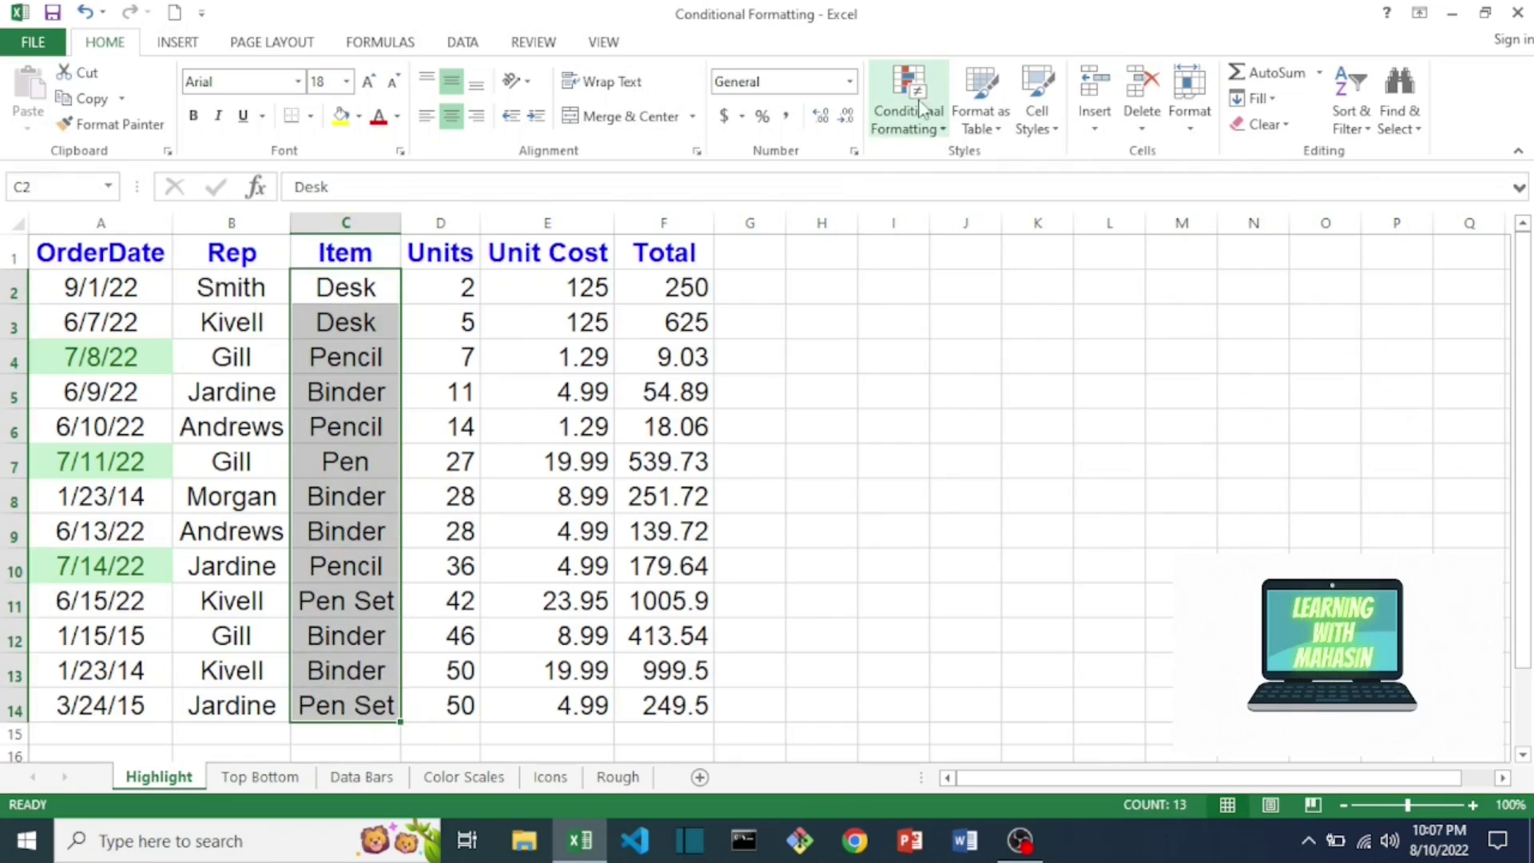
{"action": "left_click", "coordinate": [943, 128]}
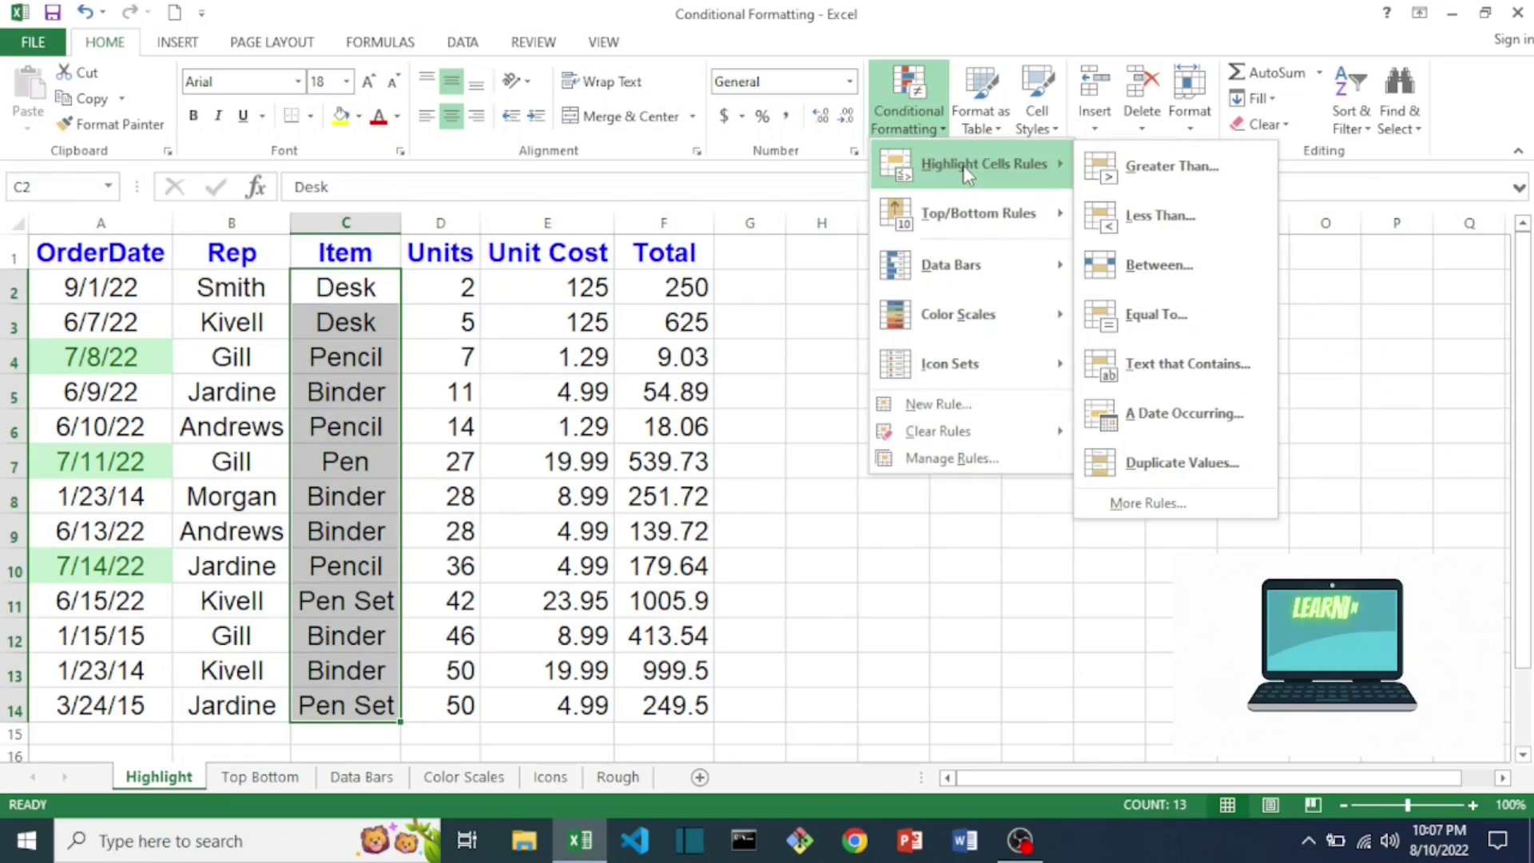
{"action": "left_click", "coordinate": [1182, 465]}
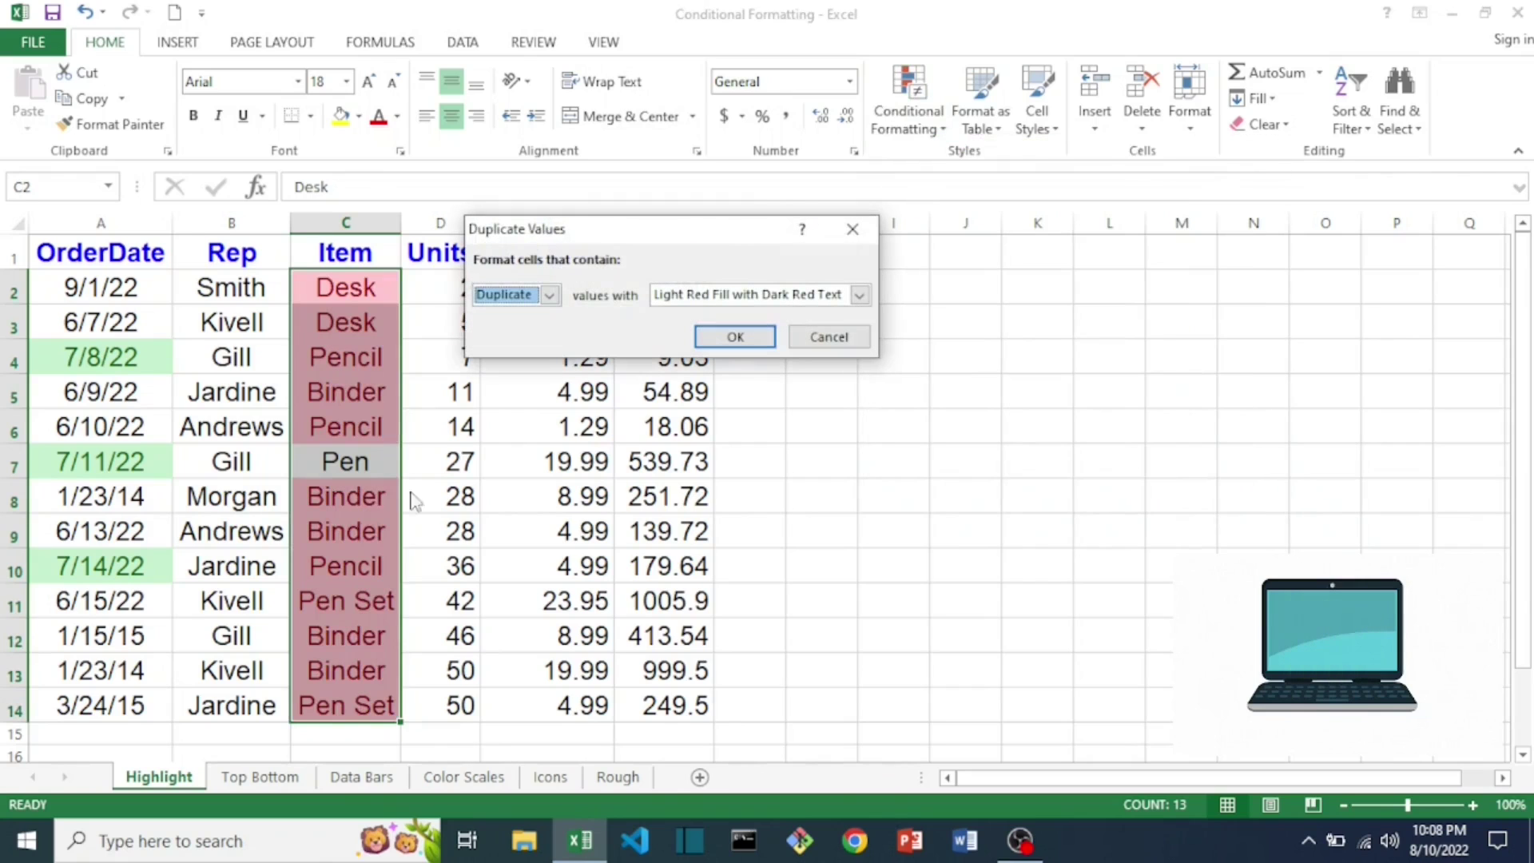
{"action": "left_click", "coordinate": [754, 336]}
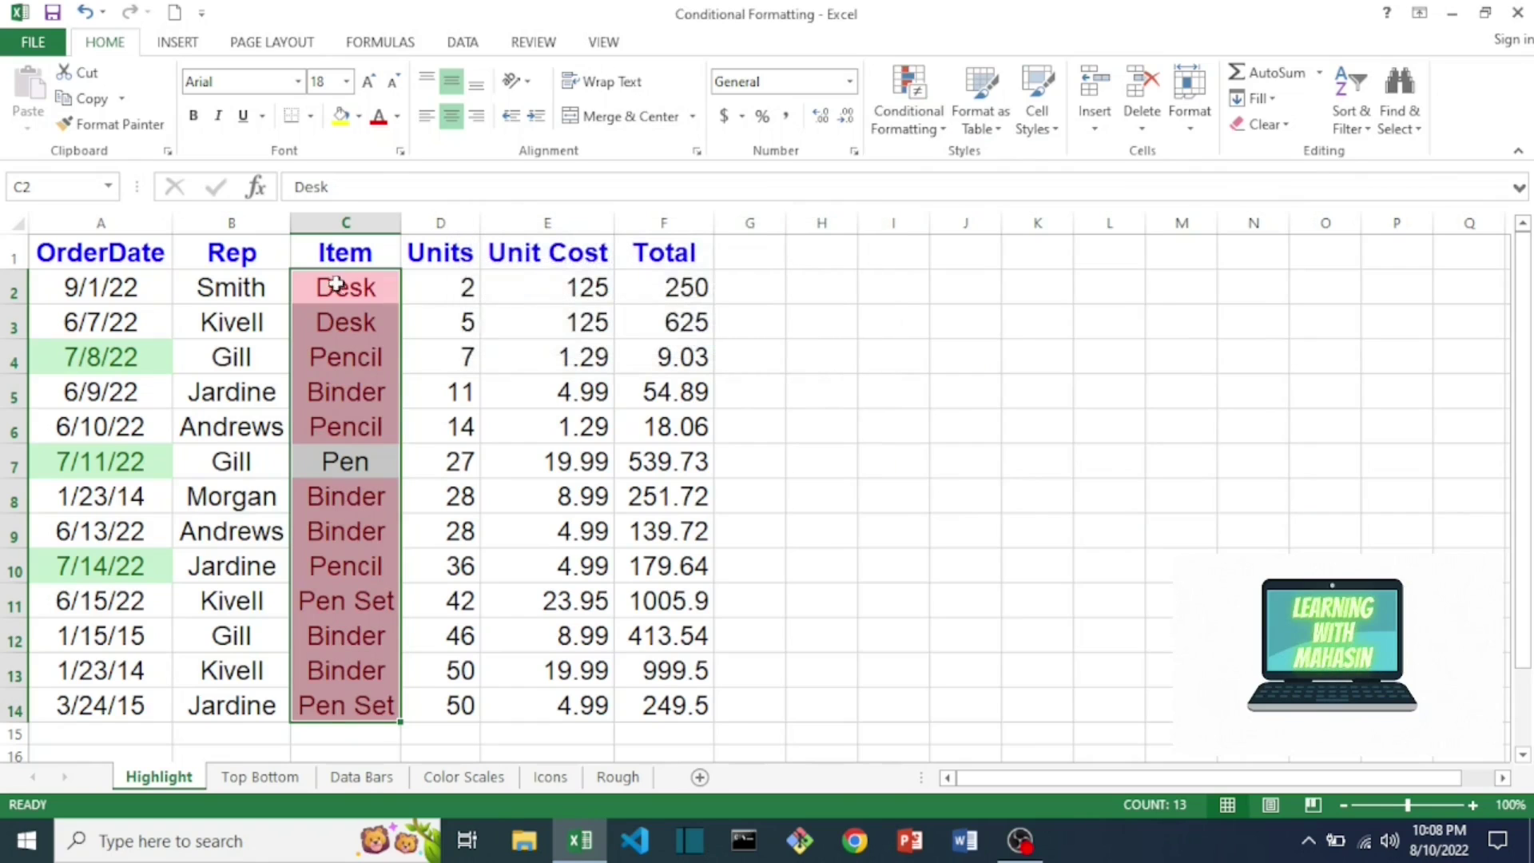
- Check the duplicate highlighting in the Item column by searching the sheet for the copied value Pencil and comparing it with Pen
{"action": "left_click_drag", "start_coordinate": [335, 284], "coordinate": [335, 318]}
{"action": "left_click", "coordinate": [321, 358]}
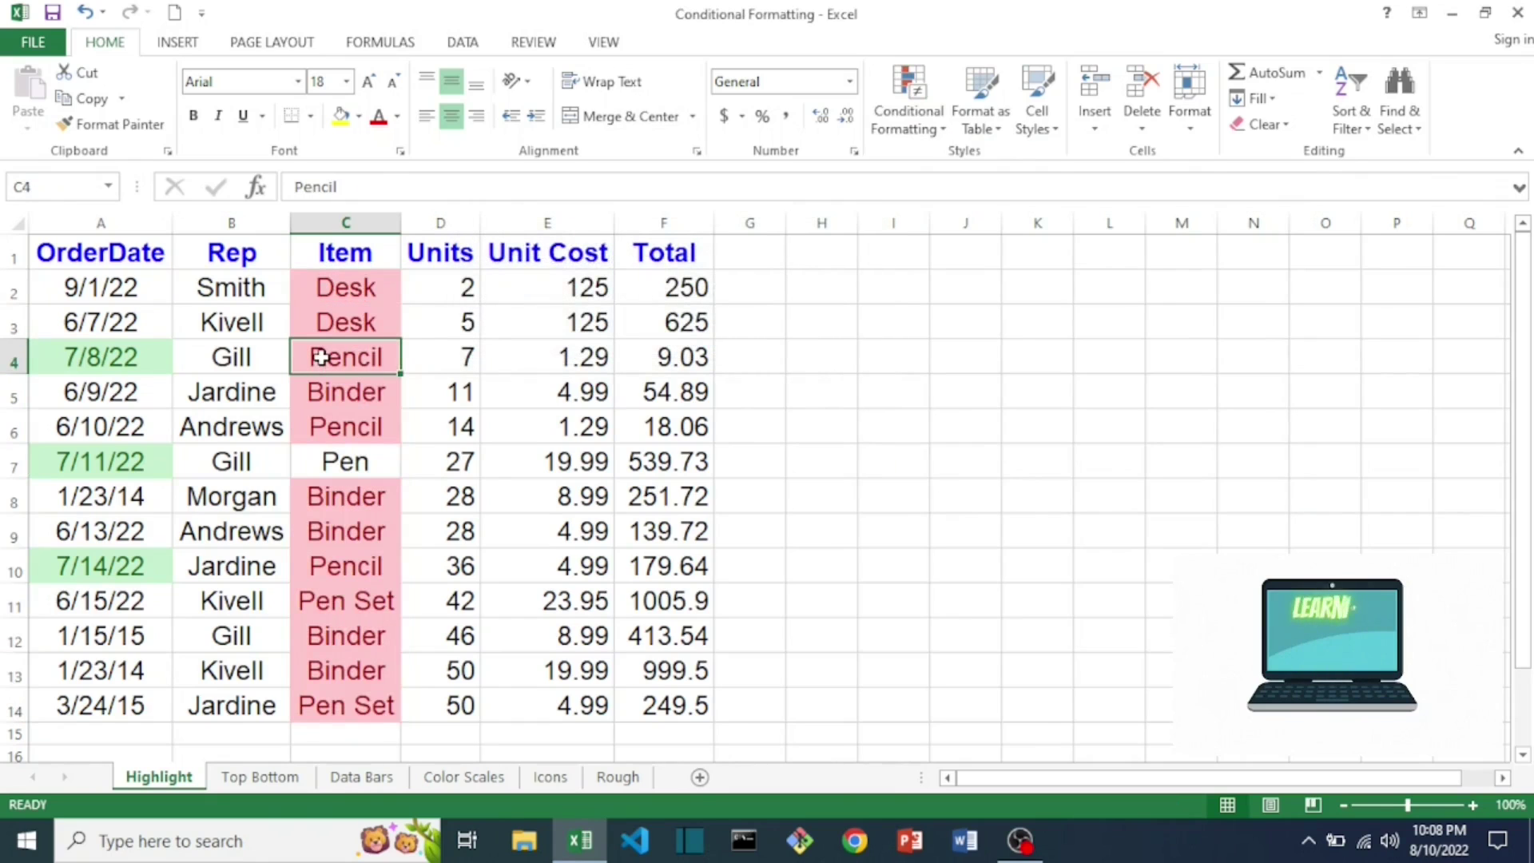
{"action": "key", "text": "ctrl+c"}
{"action": "key", "text": "ctrl+f"}
{"action": "key", "text": "ctrl+v"}
{"action": "left_click", "coordinate": [766, 401]}
{"action": "left_click", "coordinate": [765, 401]}
{"action": "left_click", "coordinate": [766, 401]}
{"action": "left_click", "coordinate": [837, 401]}
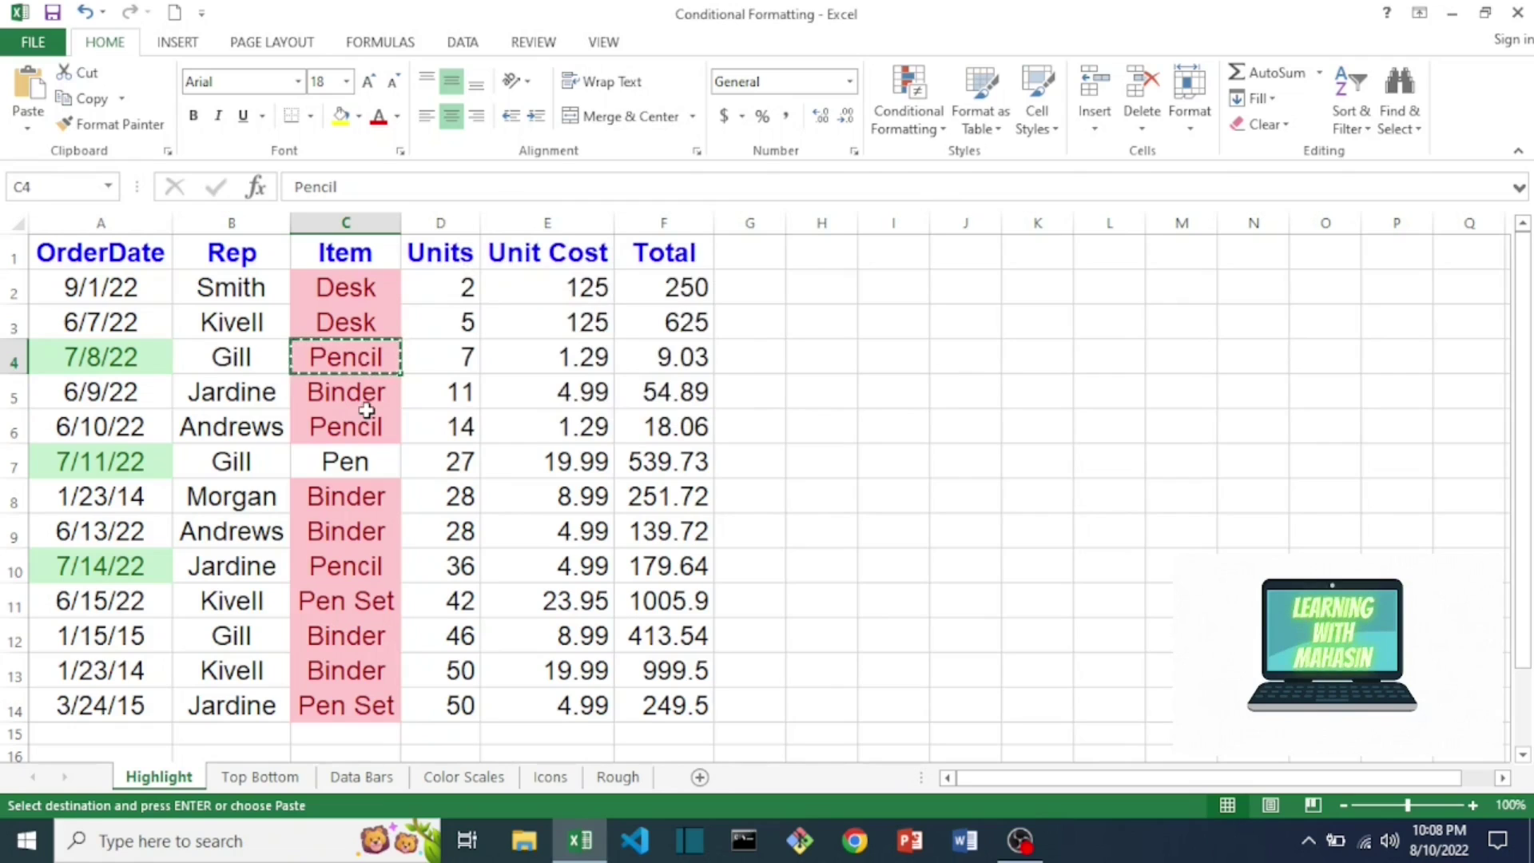
{"action": "left_click", "coordinate": [344, 465]}
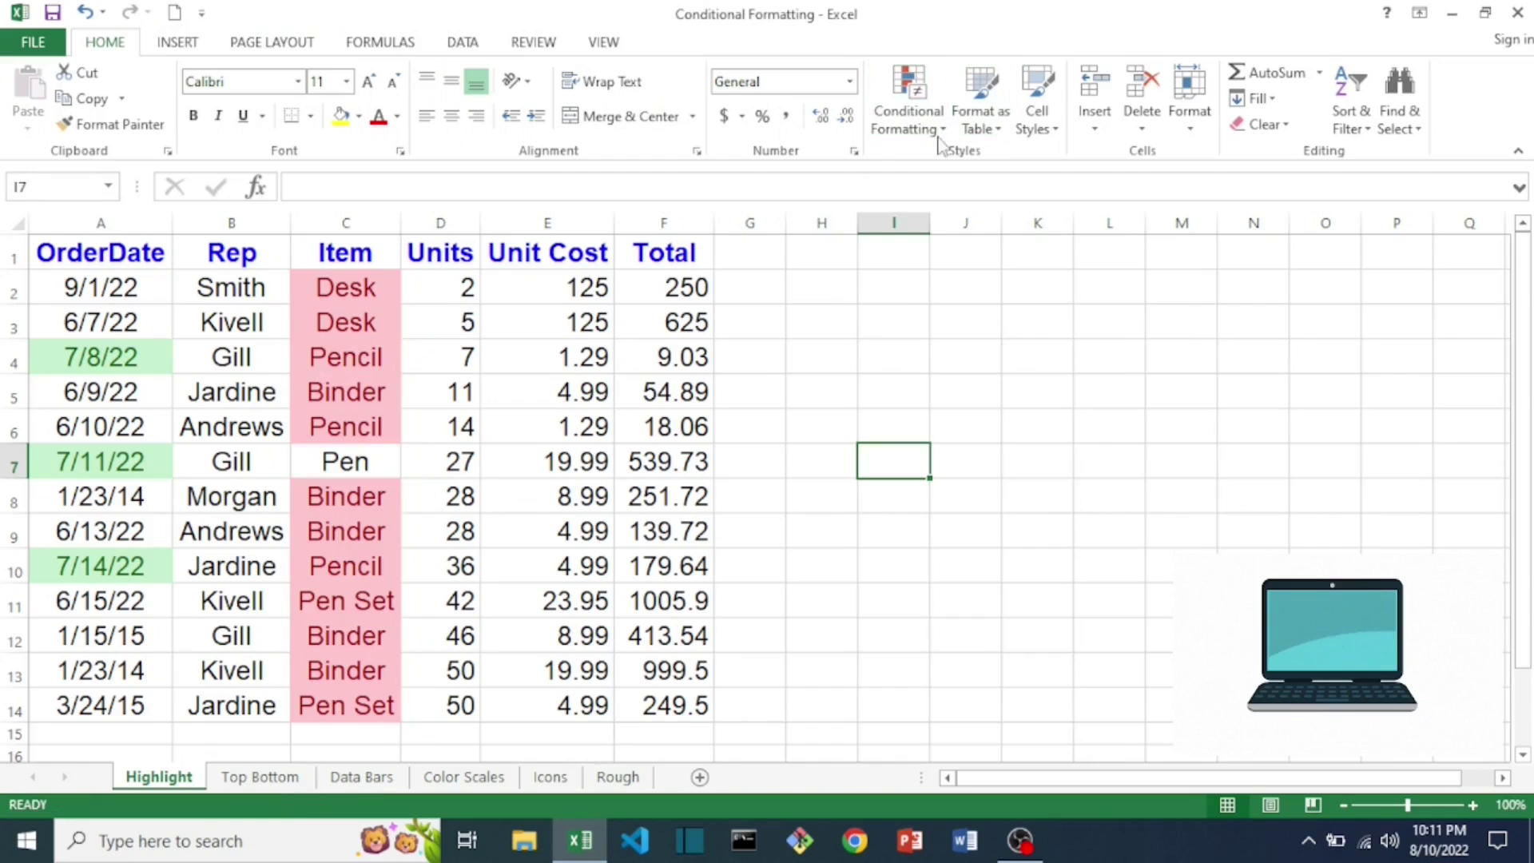
{"action": "left_click", "coordinate": [940, 134]}
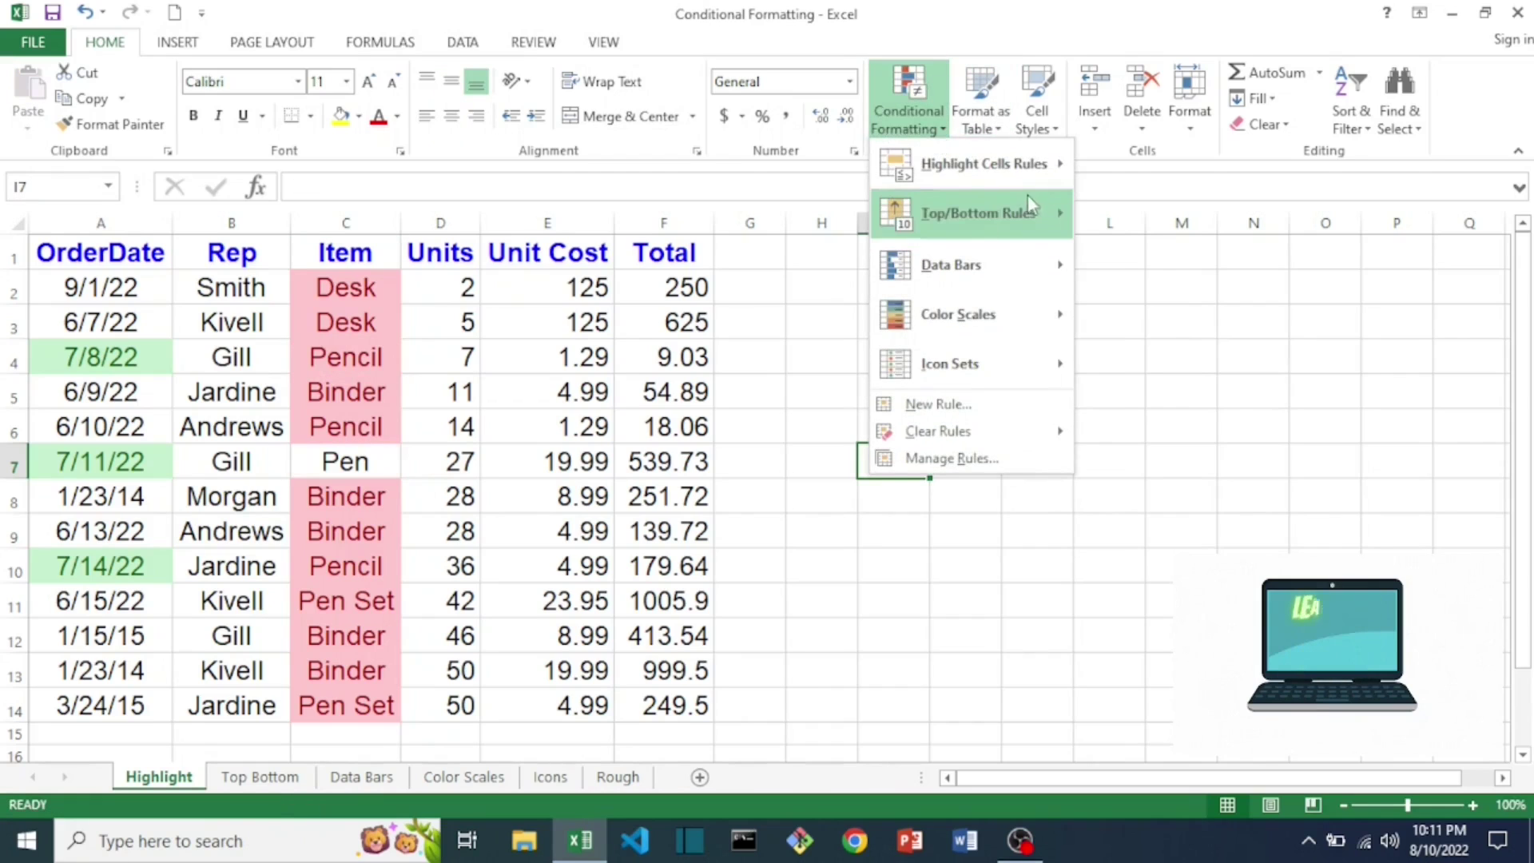
{"action": "mouse_move", "coordinate": [1017, 168]}
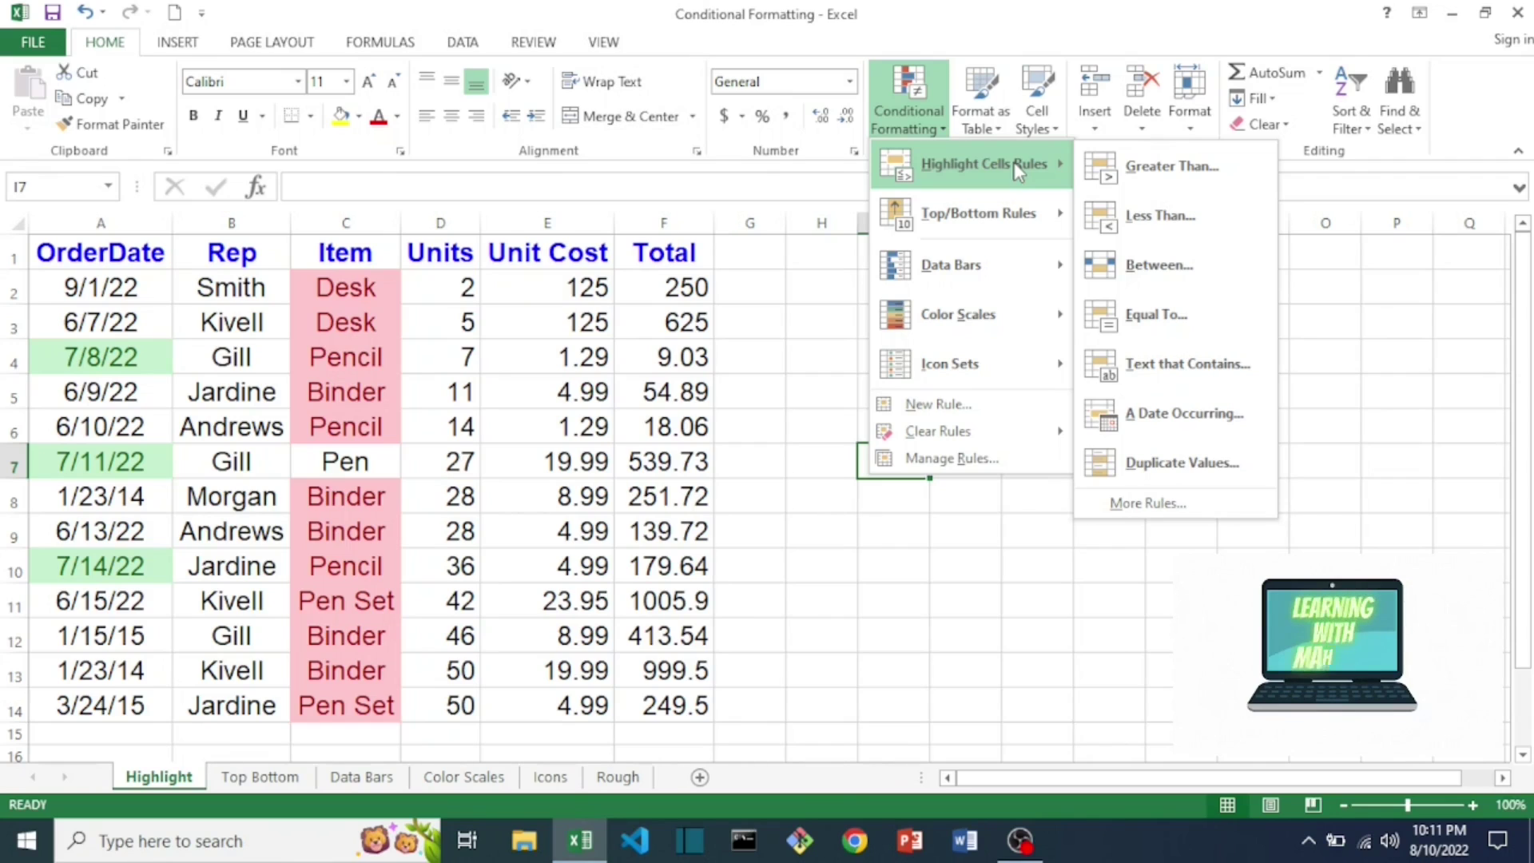
{"action": "left_click", "coordinate": [763, 304]}
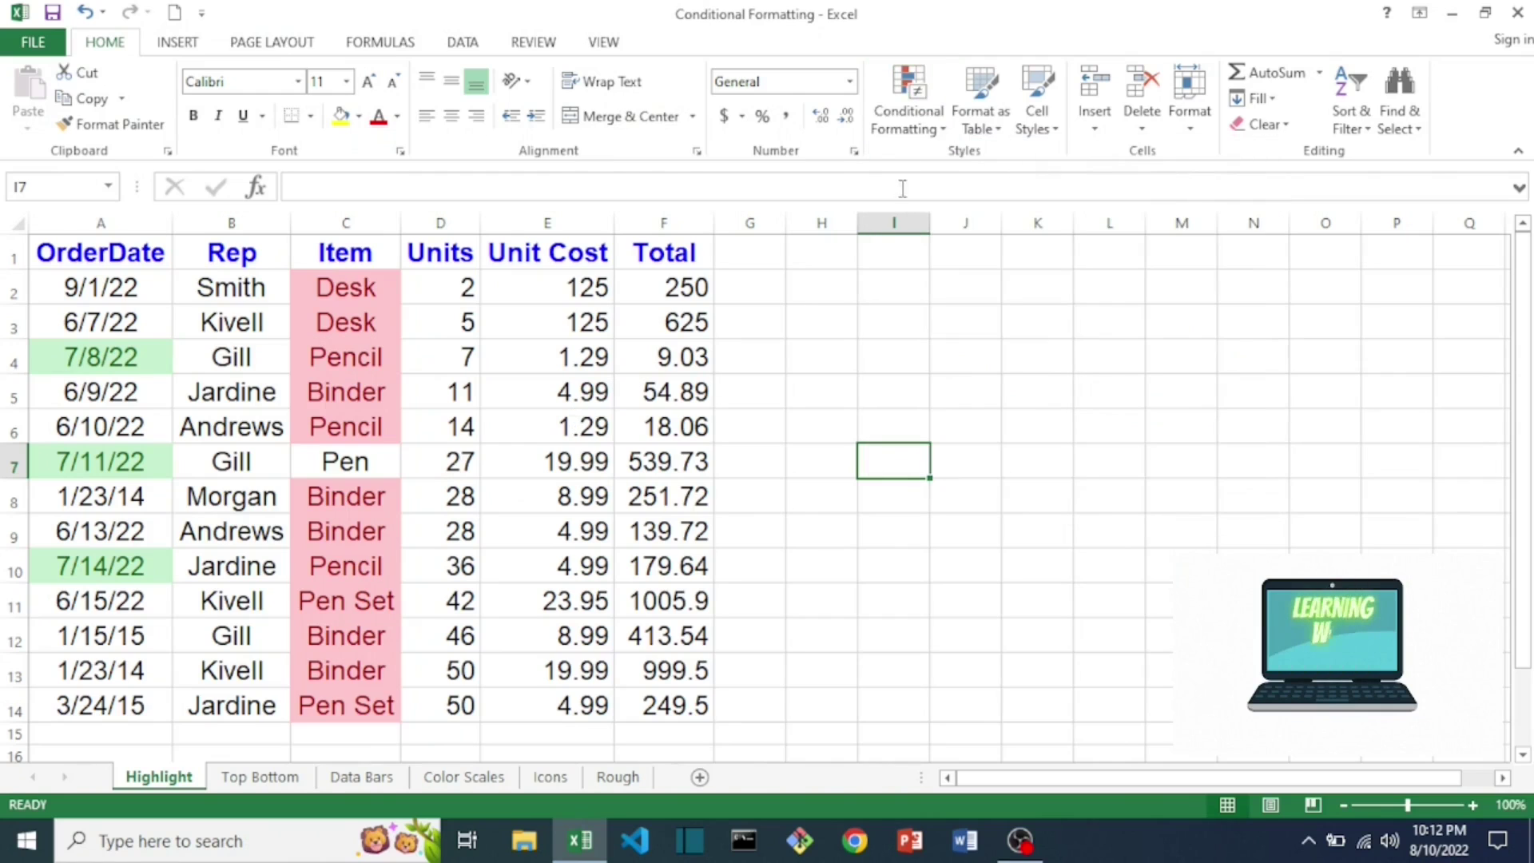
{"action": "left_click", "coordinate": [909, 104]}
{"action": "mouse_move", "coordinate": [960, 232]}
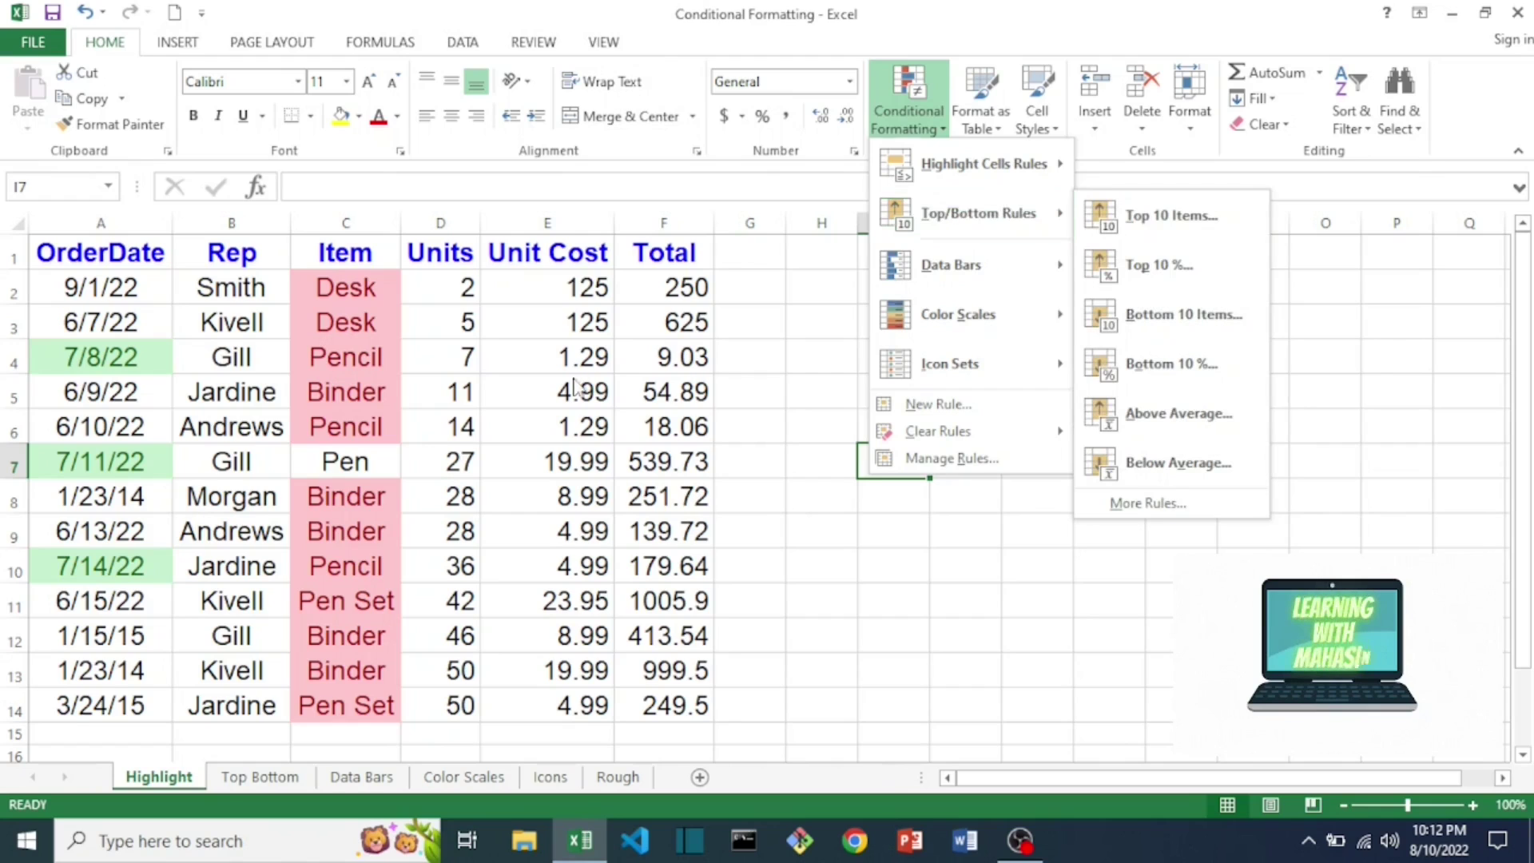
{"action": "key", "text": "Escape"}
- Switch to the Top Bottom sheet
{"action": "left_click", "coordinate": [254, 778]}
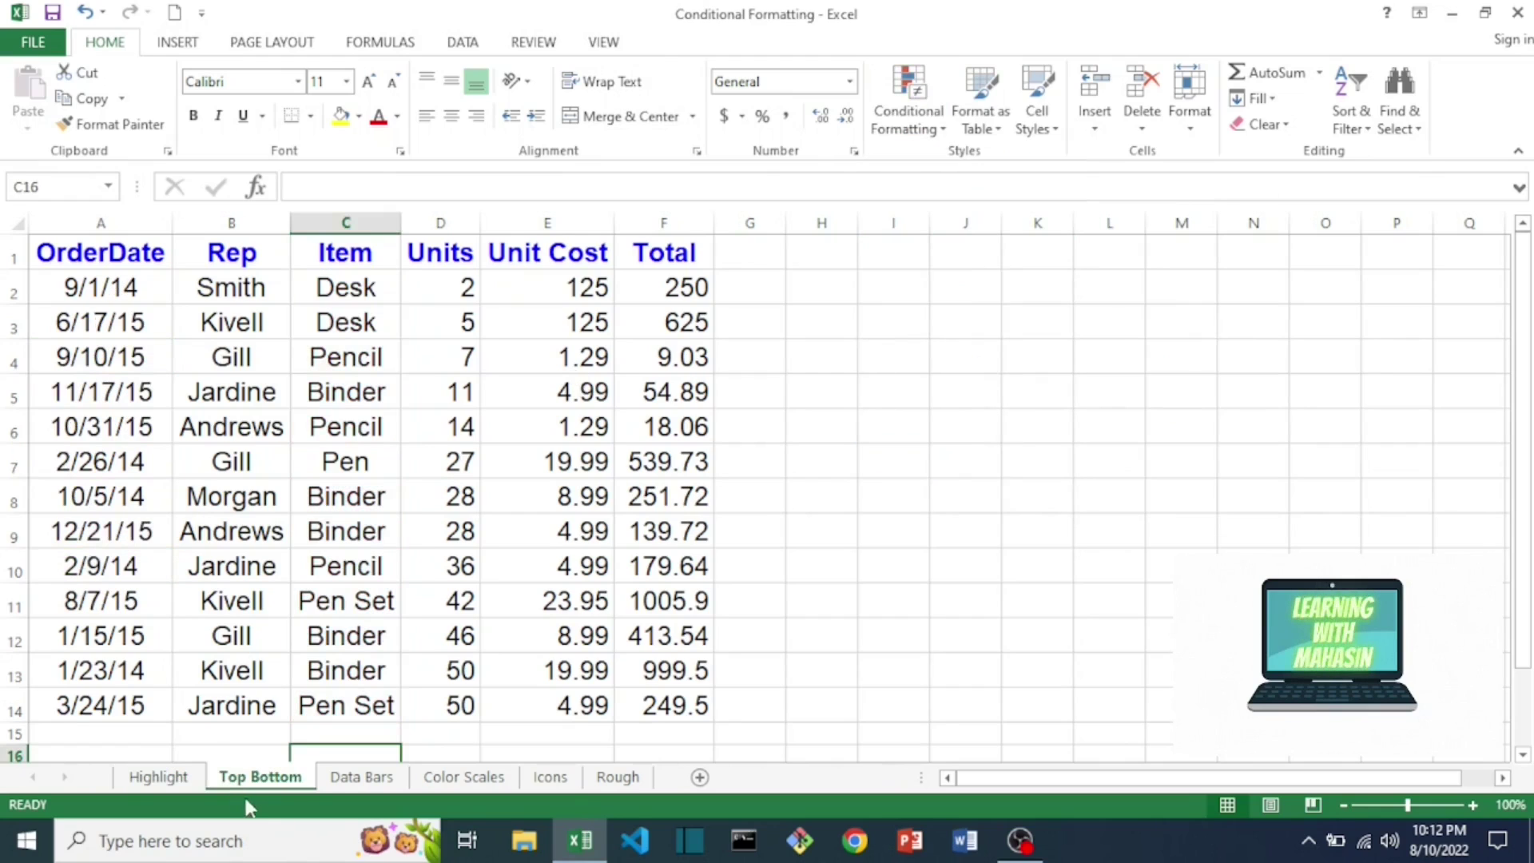
{"action": "left_click", "coordinate": [420, 520]}
{"action": "left_click", "coordinate": [940, 130]}
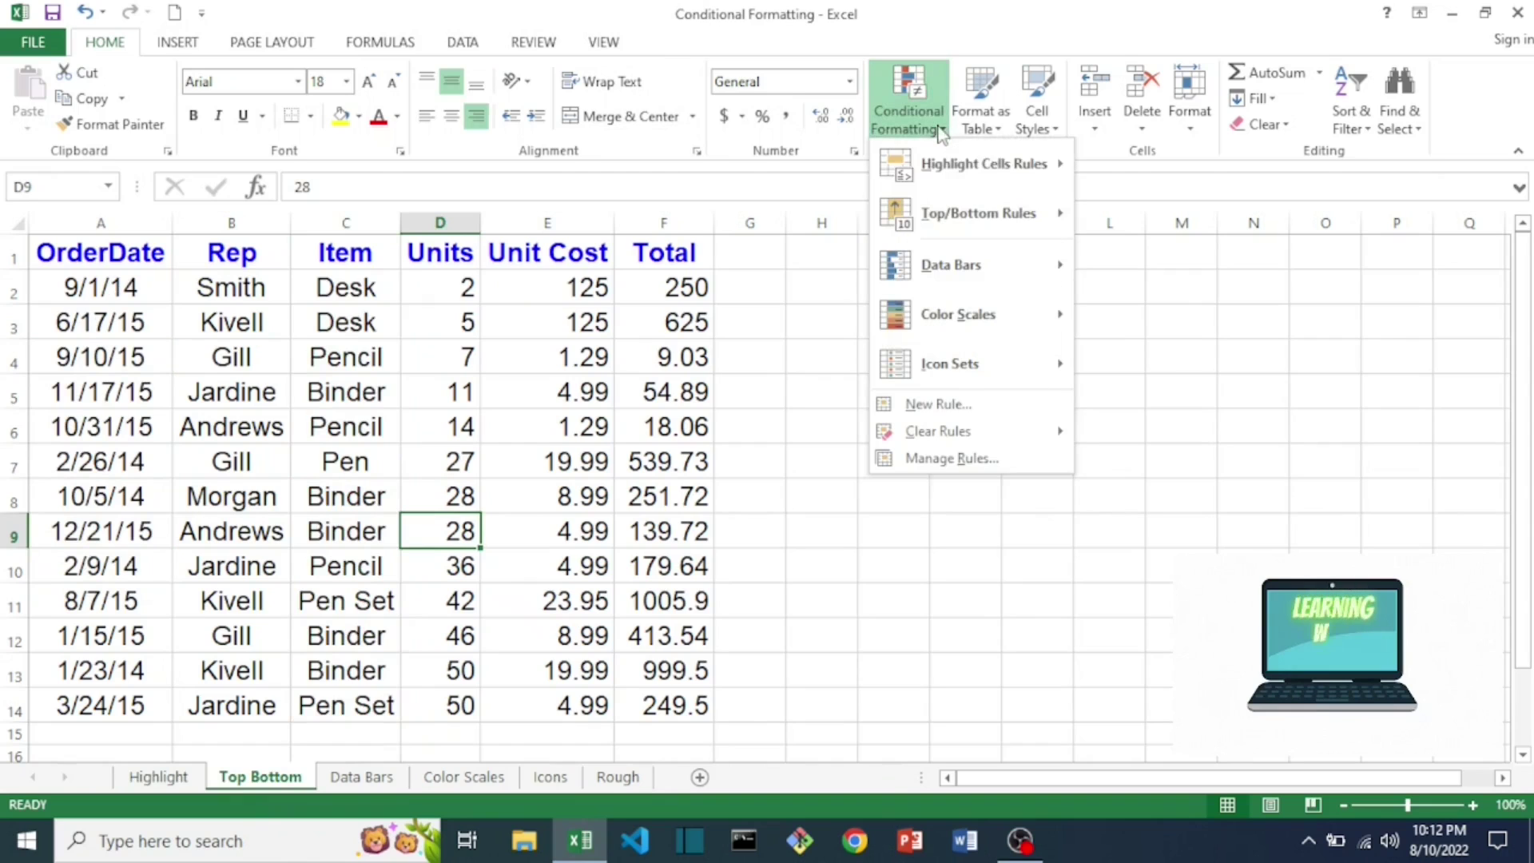
{"action": "key", "text": "Escape"}
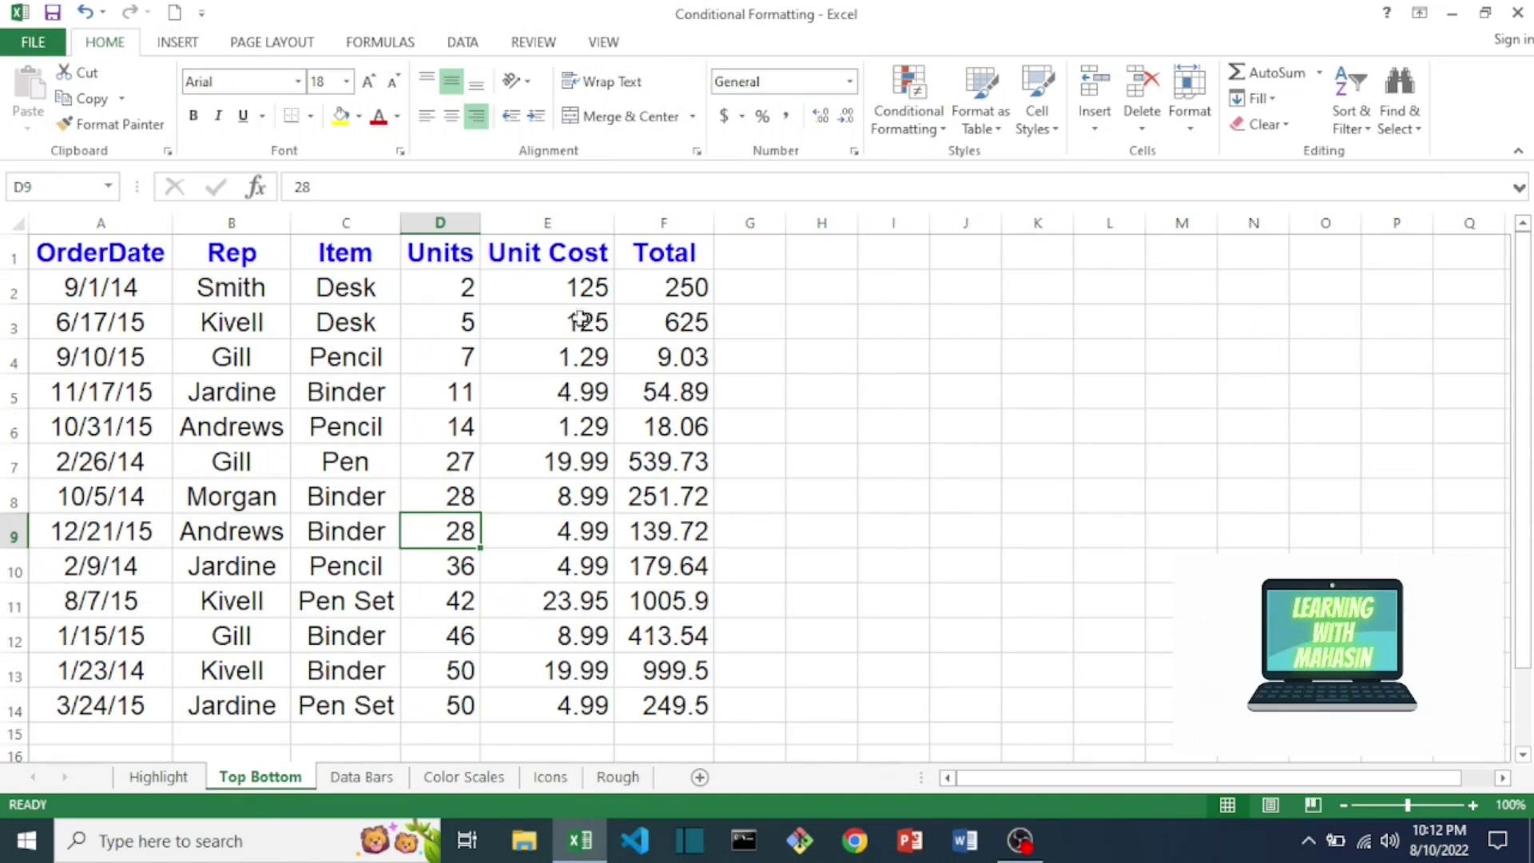
- Try a rule highlighting the bottom 10 Unit Cost values using Green Fill with Dark Green Text, and undo it
{"action": "left_click_drag", "start_coordinate": [568, 285], "coordinate": [548, 705]}
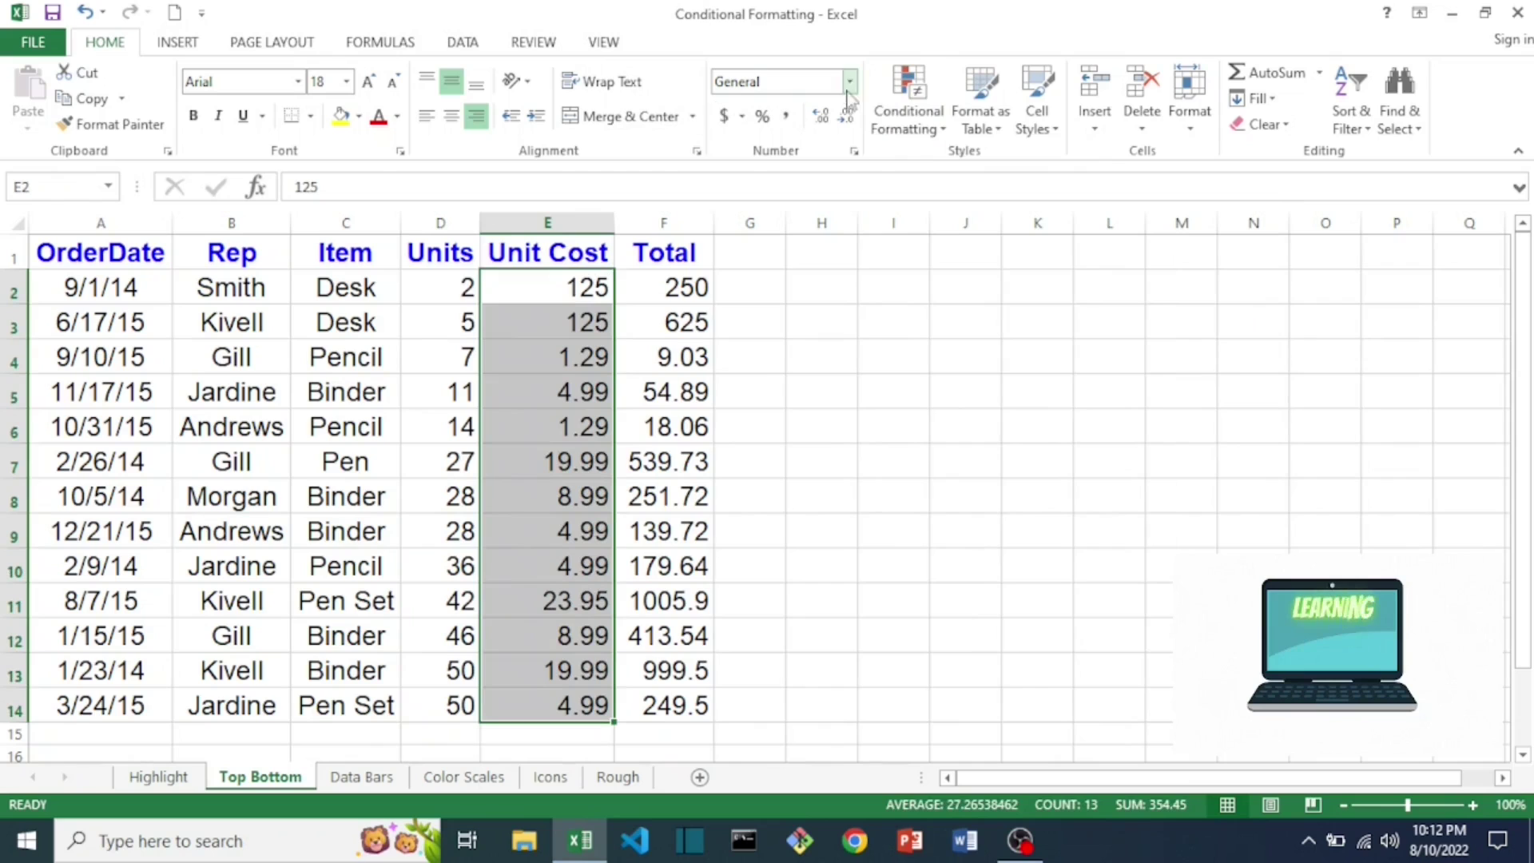
{"action": "left_click", "coordinate": [933, 134]}
{"action": "mouse_move", "coordinate": [976, 212]}
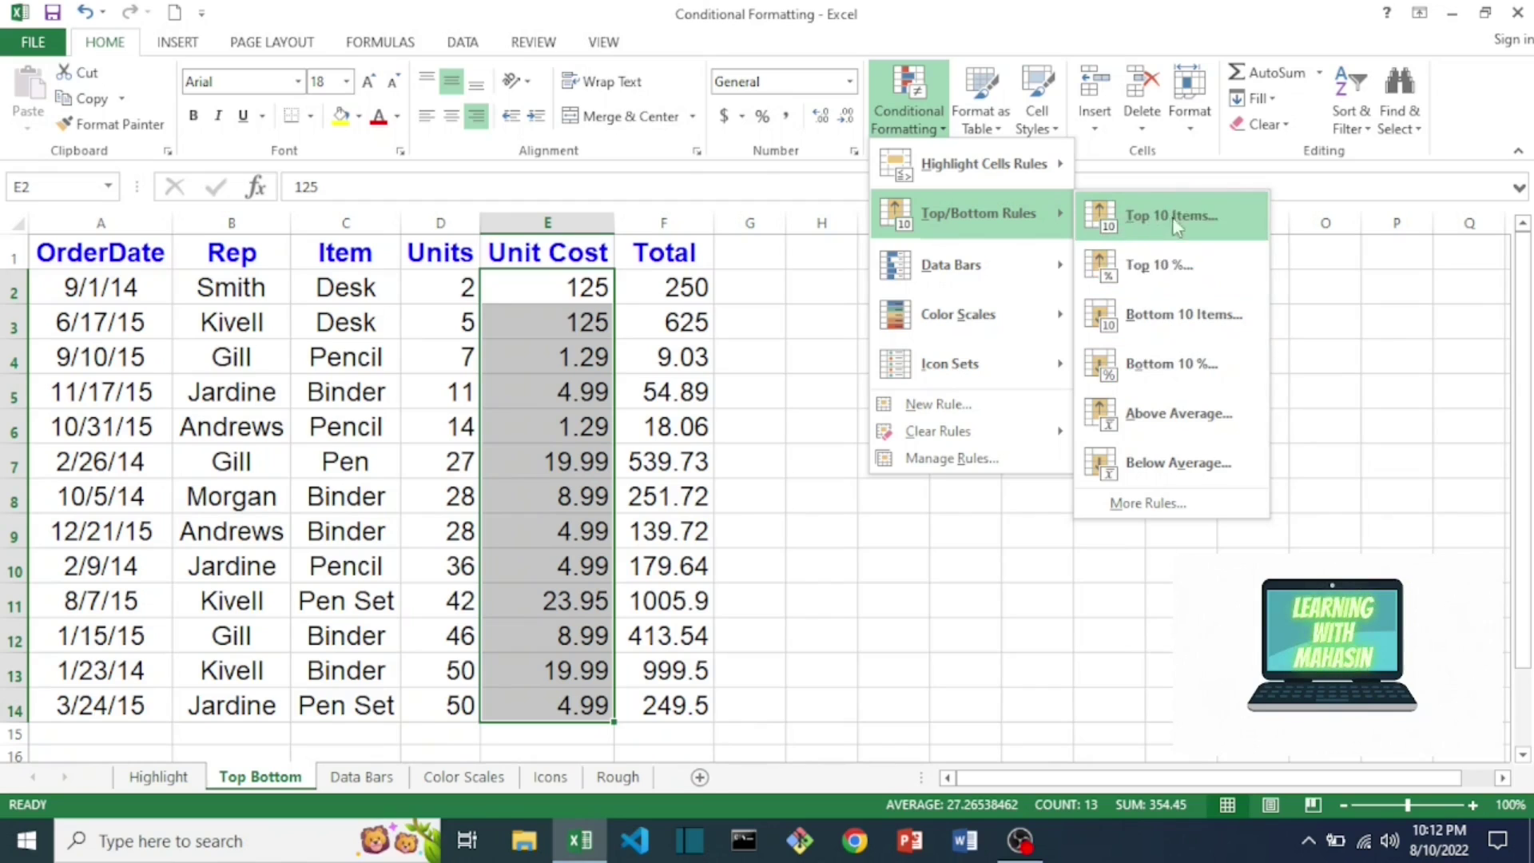
{"action": "left_click", "coordinate": [1167, 308]}
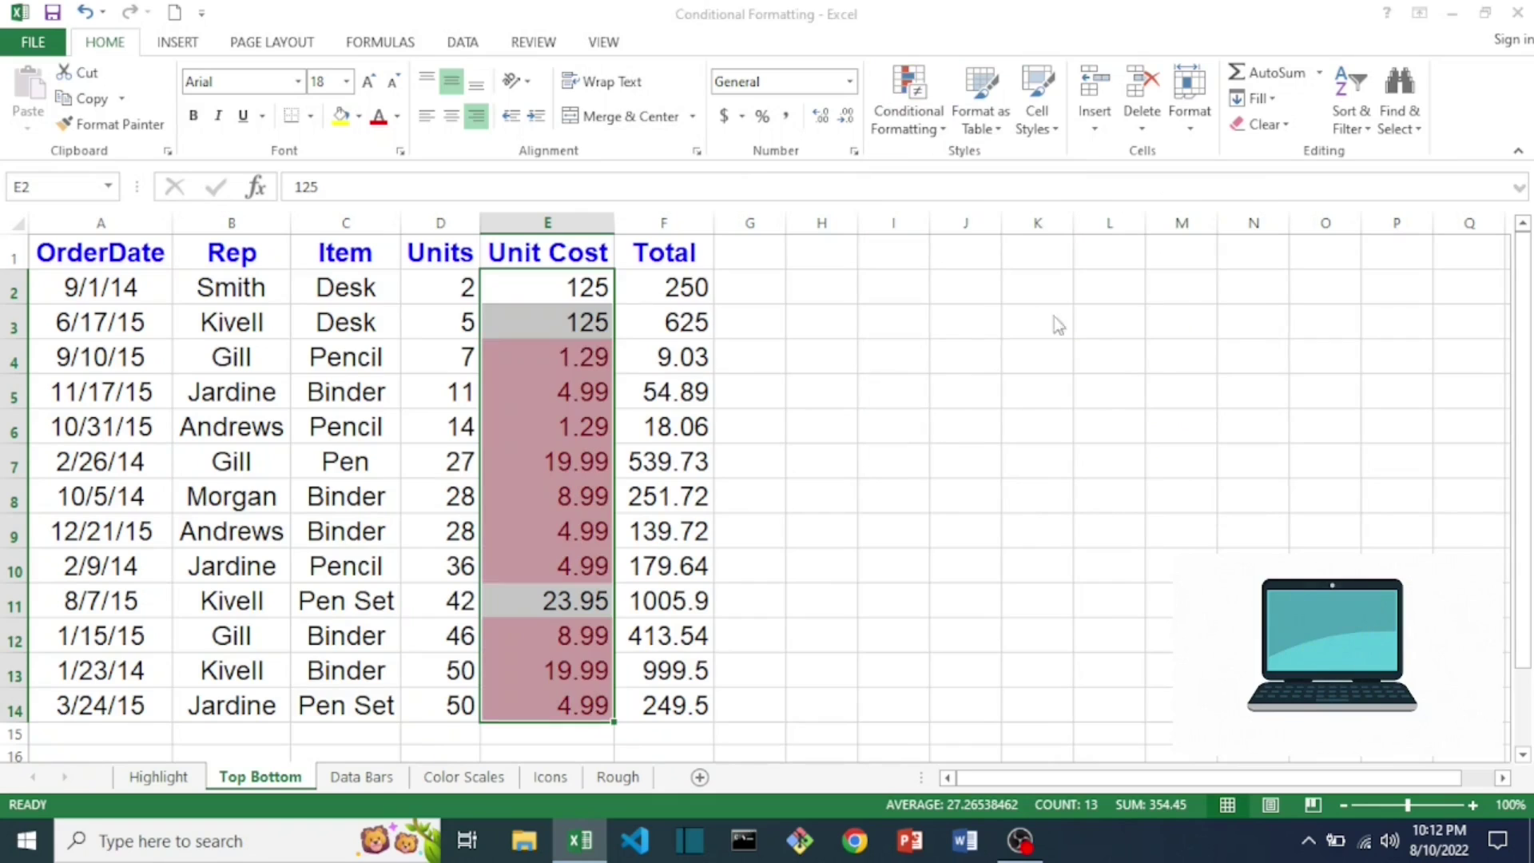
{"action": "left_click", "coordinate": [824, 295]}
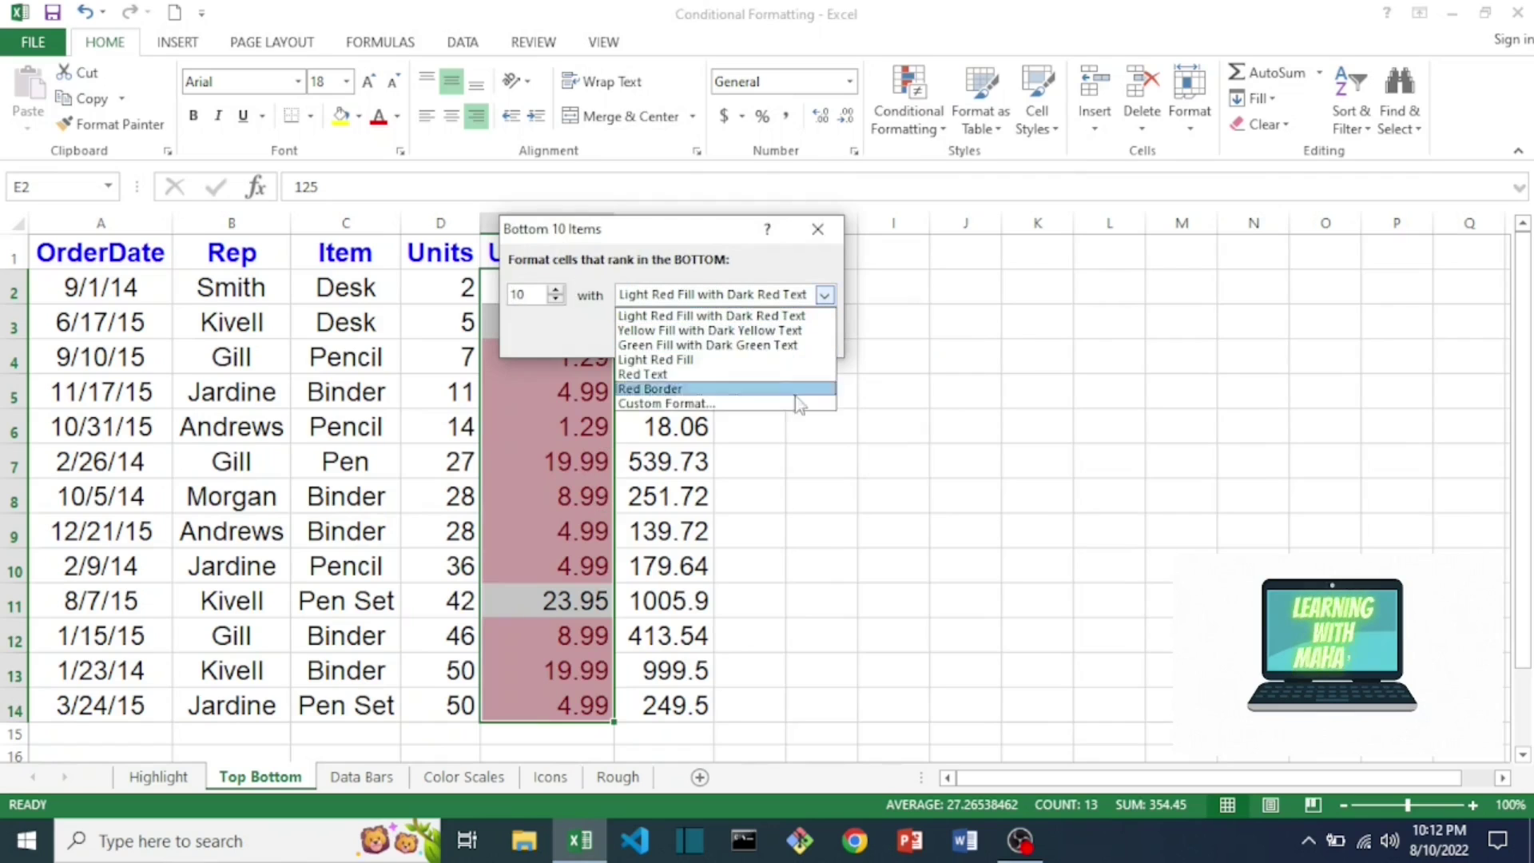
{"action": "left_click", "coordinate": [700, 345]}
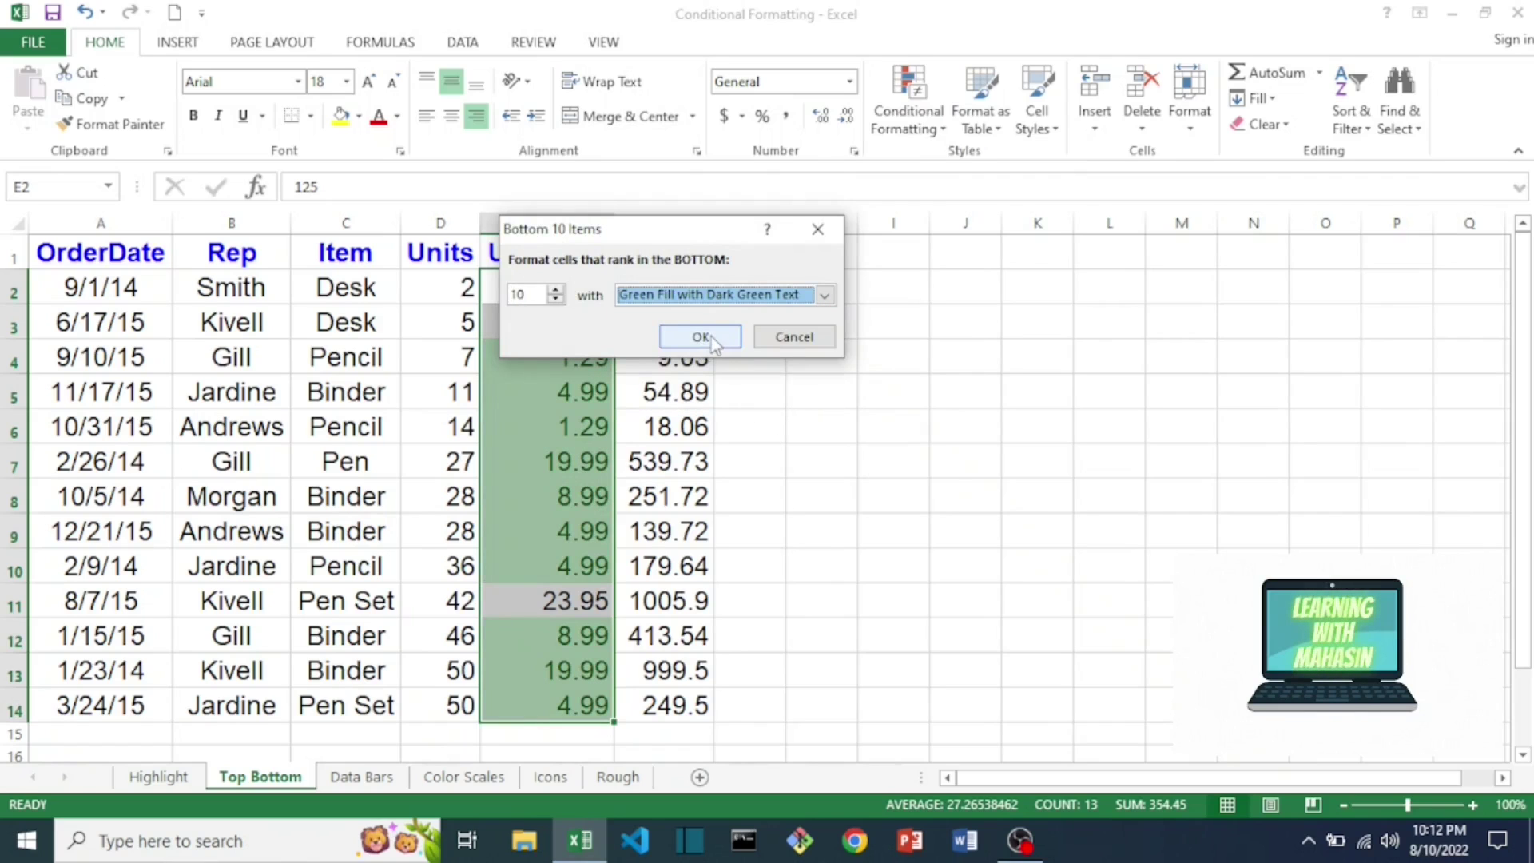
{"action": "left_click", "coordinate": [701, 336]}
{"action": "left_click", "coordinate": [572, 431]}
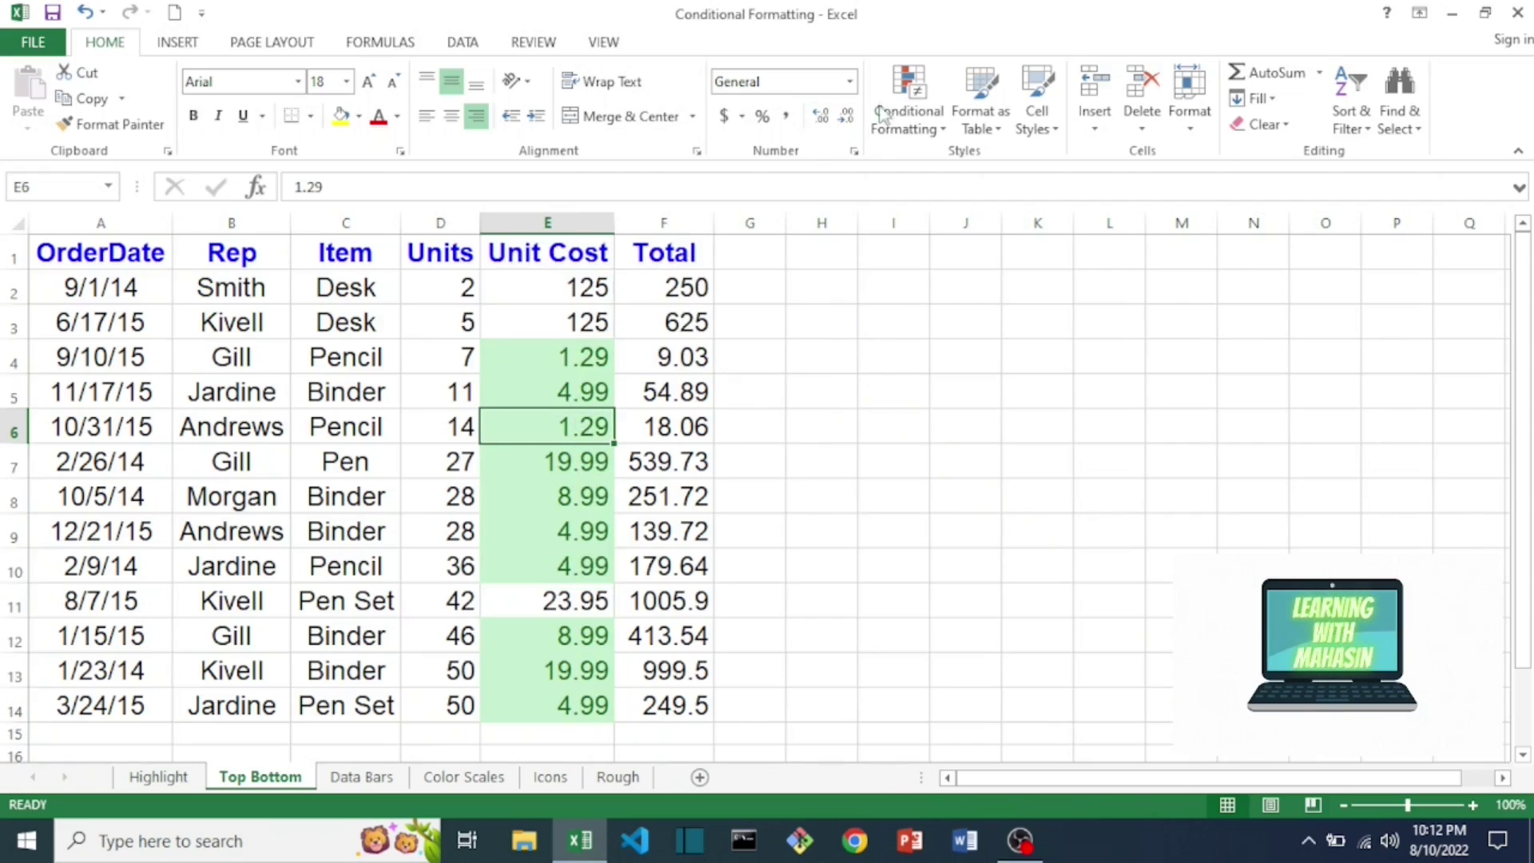
{"action": "key", "text": "ctrl+z"}
- Highlight the bottom 5 Unit Cost values using Green Fill with Dark Green Text
{"action": "left_click", "coordinate": [903, 128]}
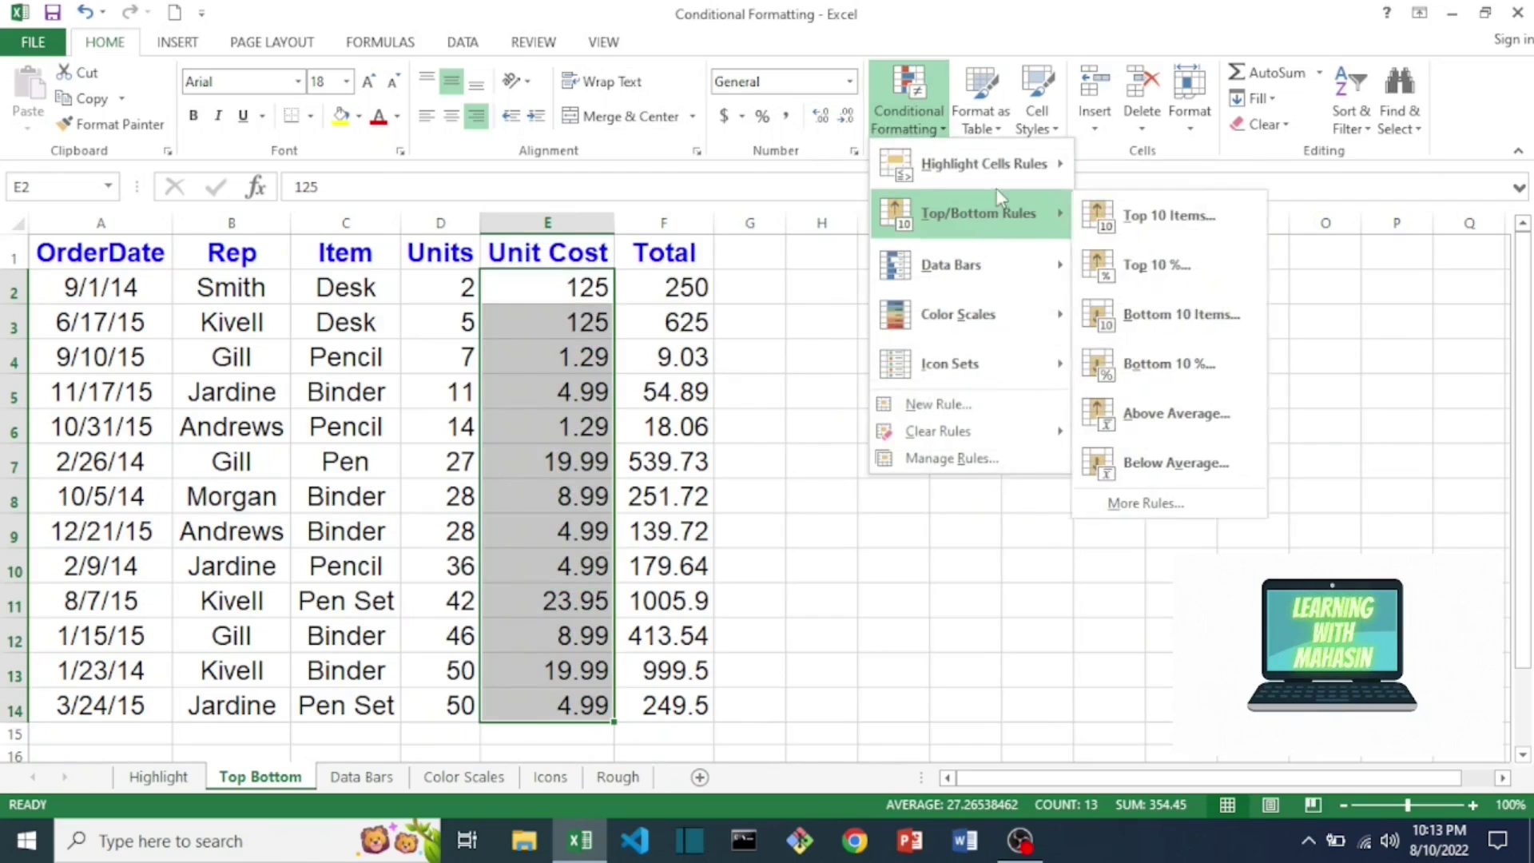
{"action": "left_click", "coordinate": [1167, 315]}
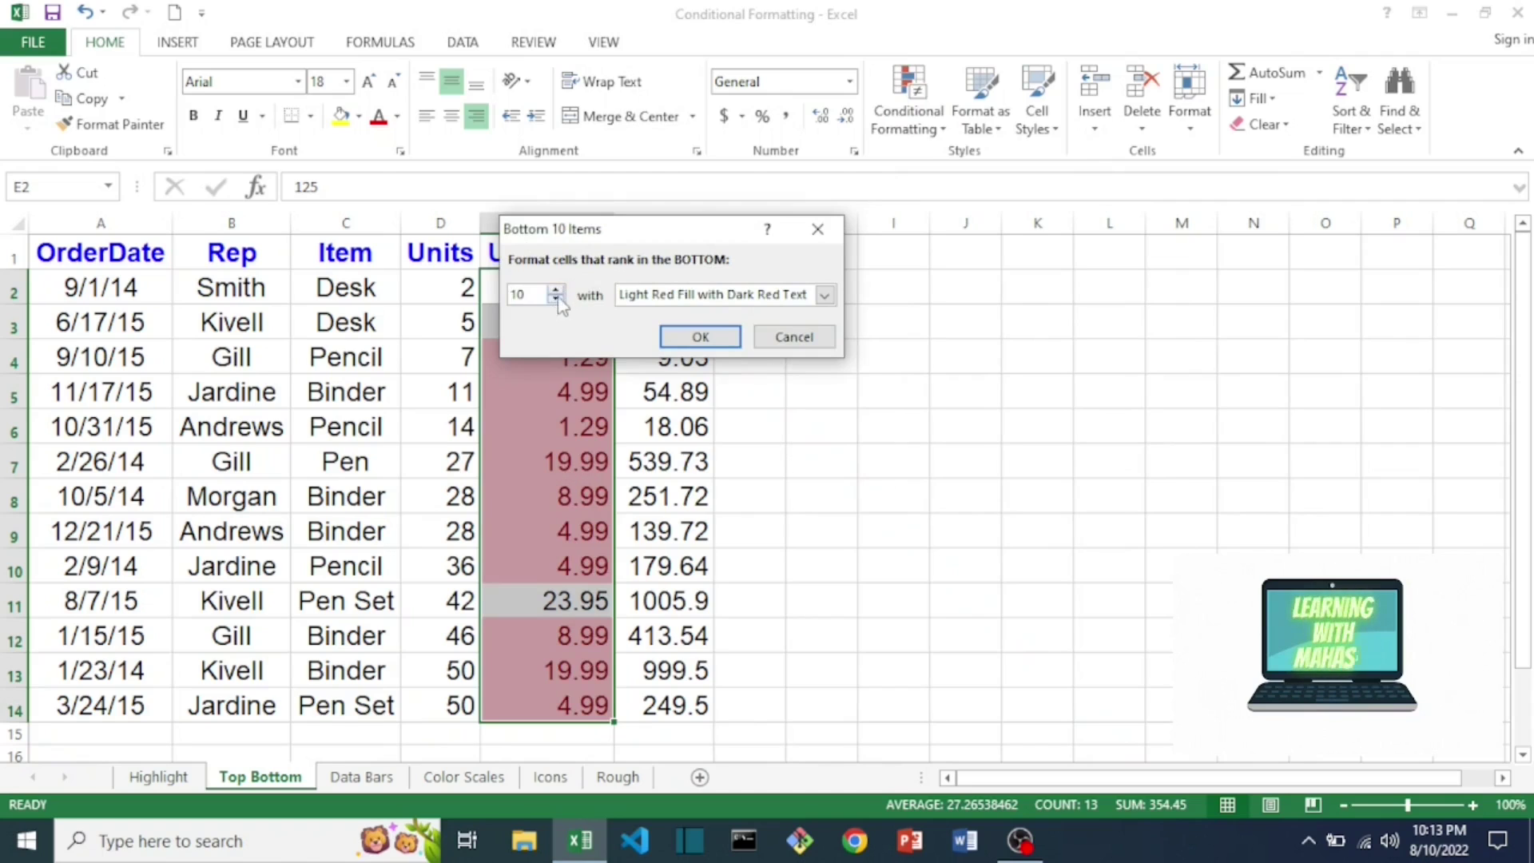
{"action": "left_click", "coordinate": [555, 300]}
{"action": "left_click", "coordinate": [556, 300]}
{"action": "left_click", "coordinate": [555, 300]}
{"action": "left_click", "coordinate": [555, 300]}
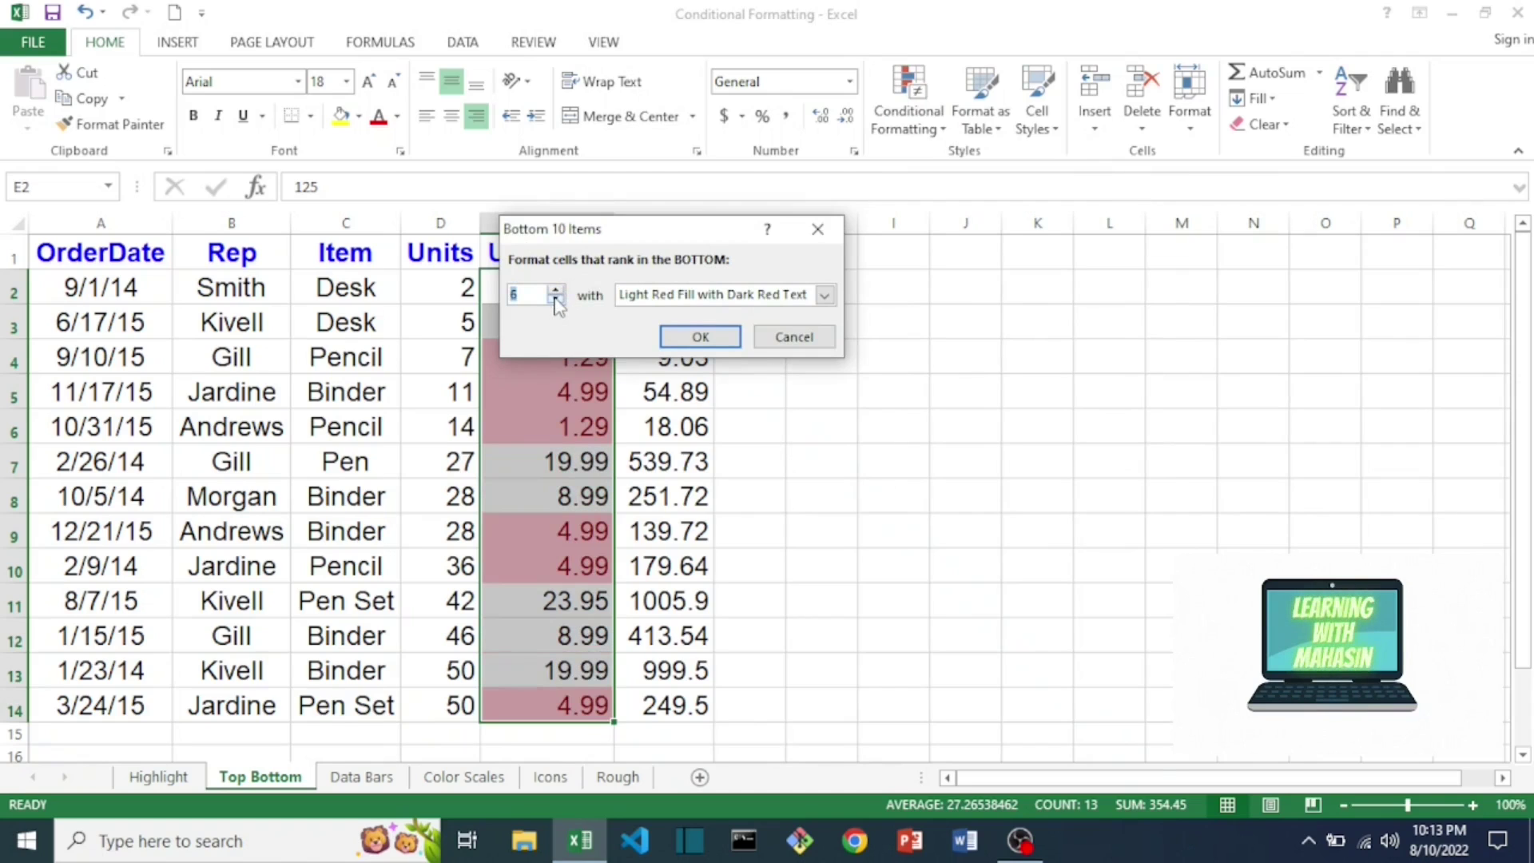
{"action": "left_click", "coordinate": [555, 300]}
{"action": "left_click", "coordinate": [823, 295]}
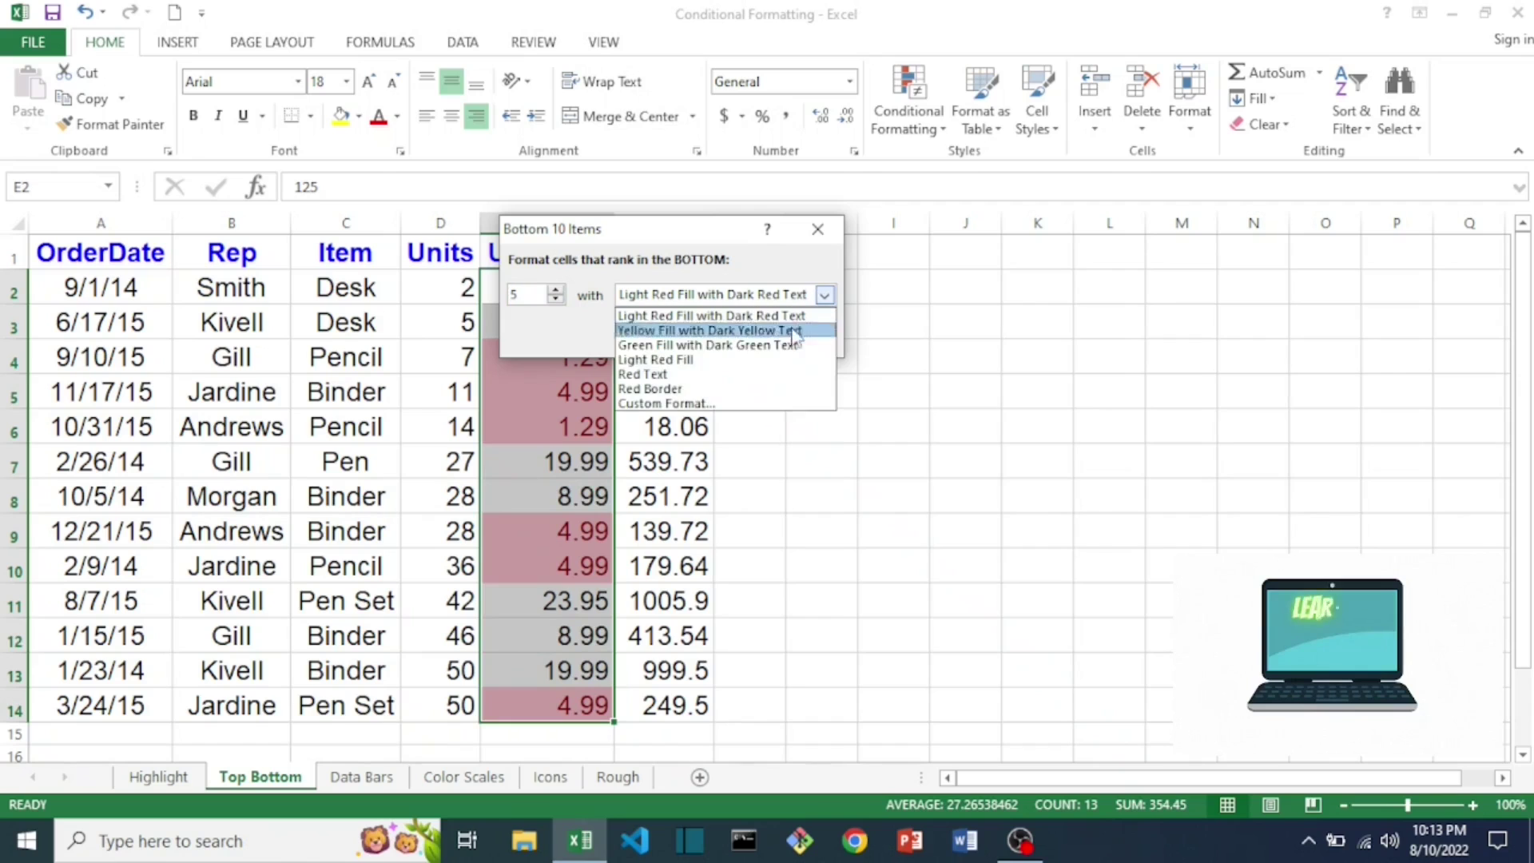
{"action": "left_click", "coordinate": [673, 342]}
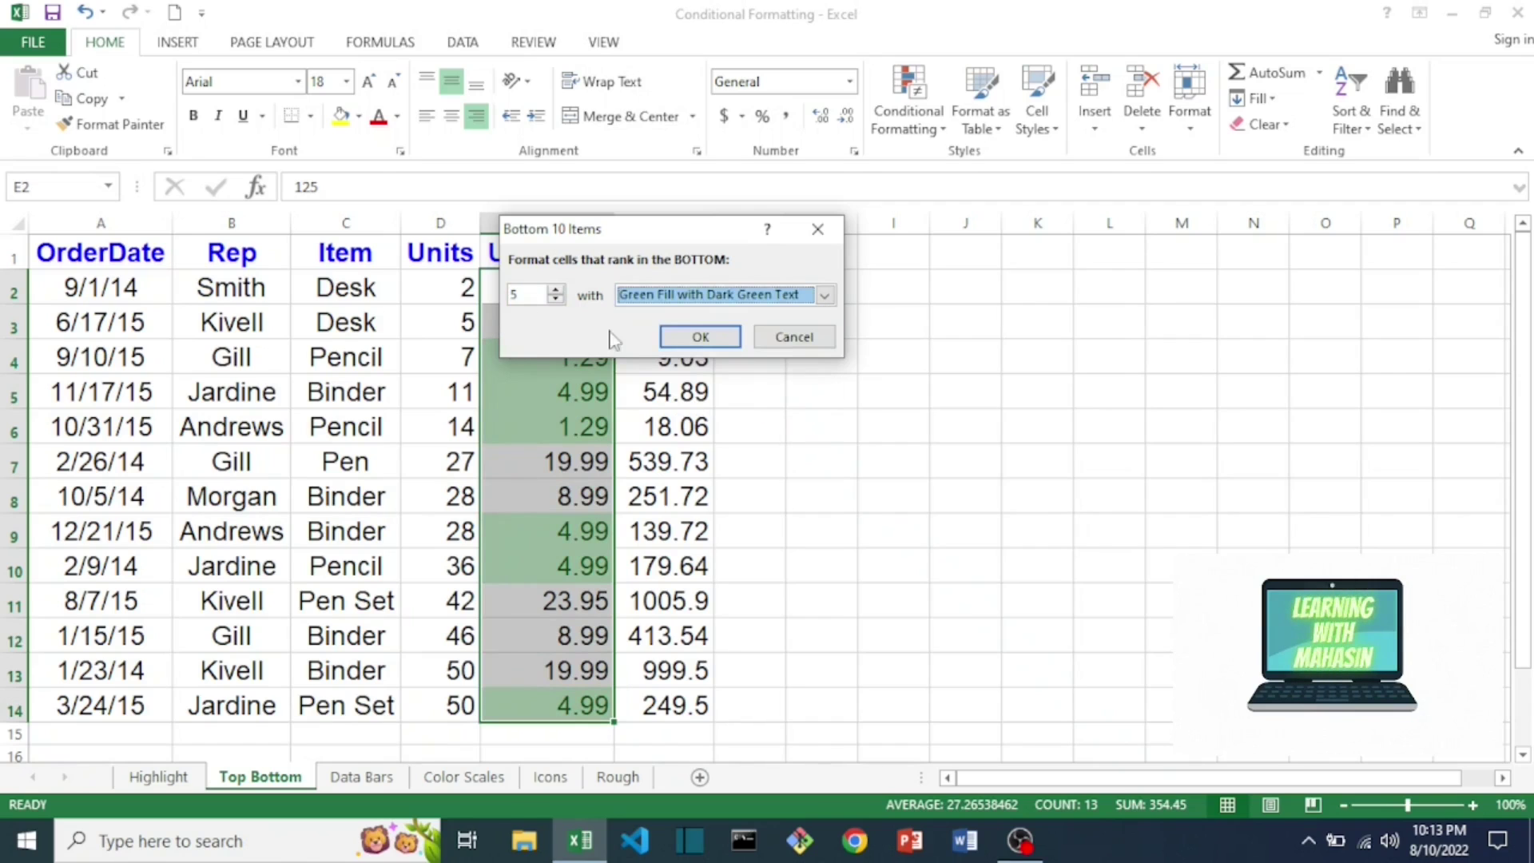
{"action": "left_click", "coordinate": [698, 339]}
- Examine the Unit Cost cells highlighted by the bottom-ranking rule, including the repeated values
{"action": "left_click_drag", "start_coordinate": [595, 357], "coordinate": [591, 429]}
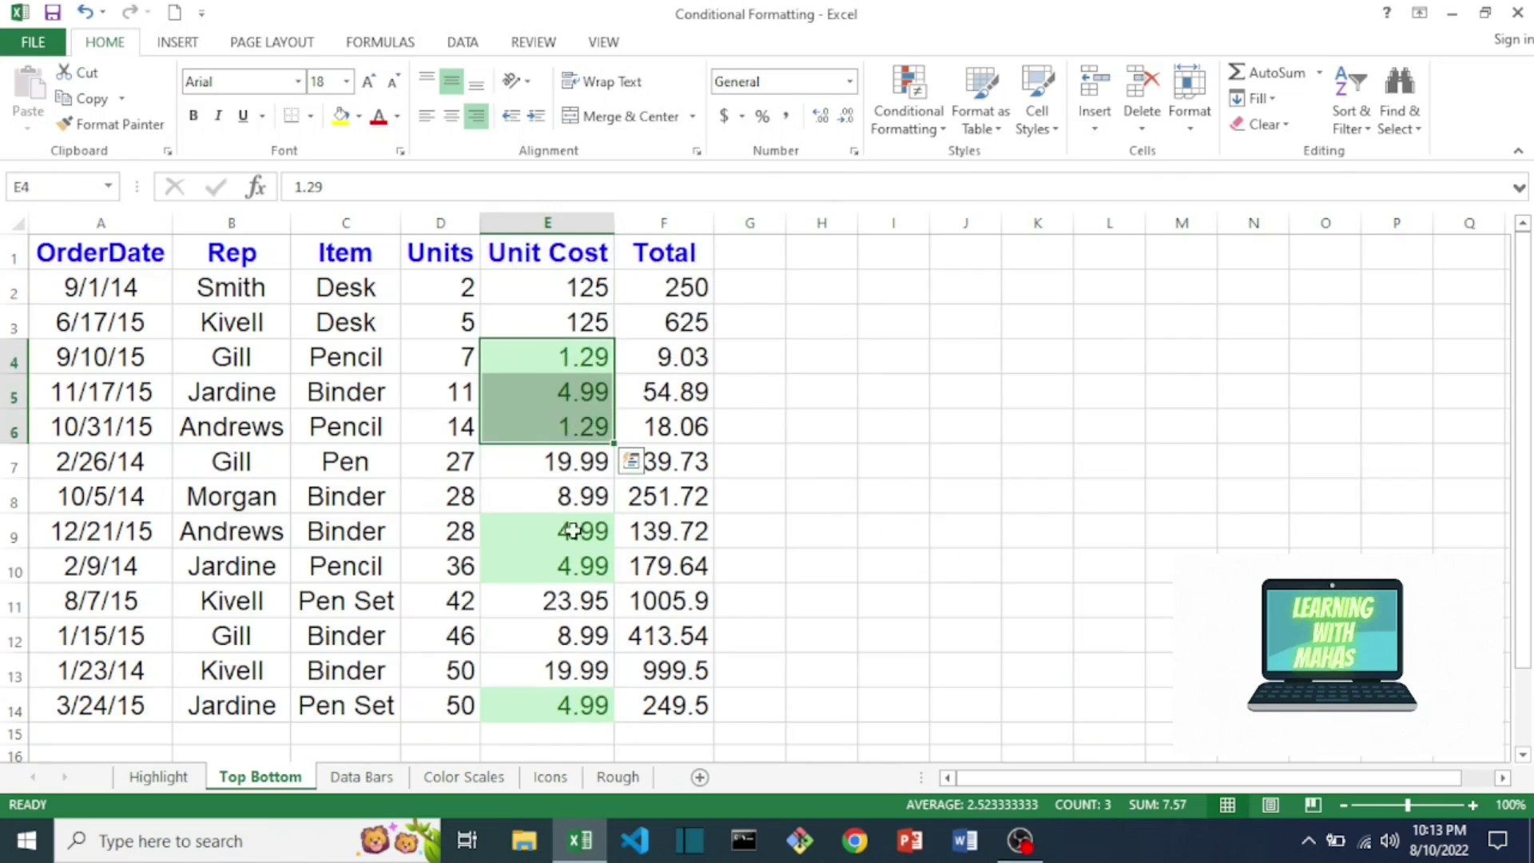
{"action": "left_click_drag", "start_coordinate": [569, 530], "coordinate": [575, 562]}
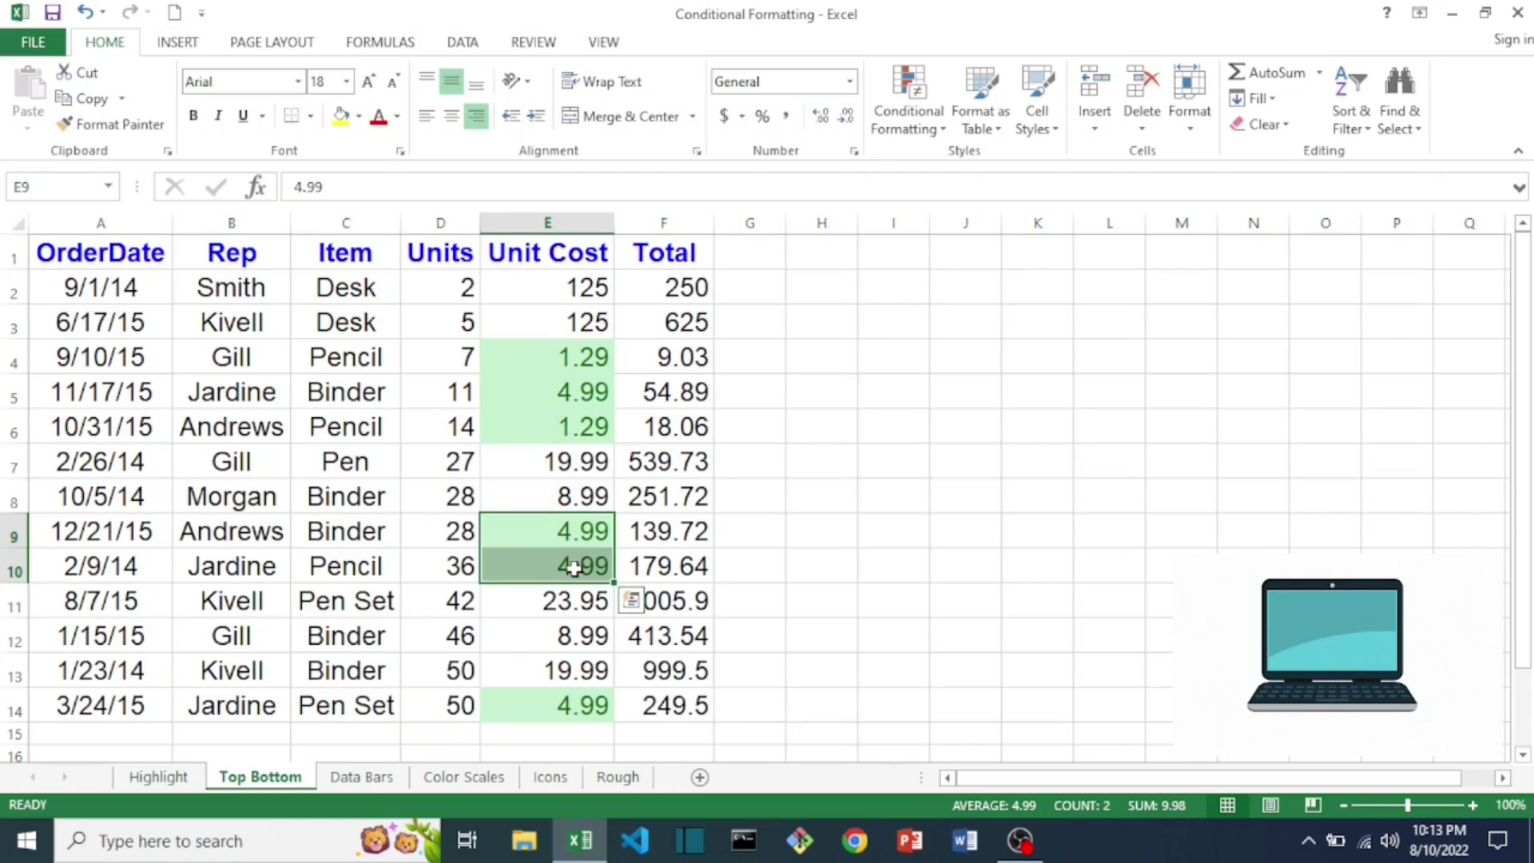
{"action": "left_click", "coordinate": [562, 397]}
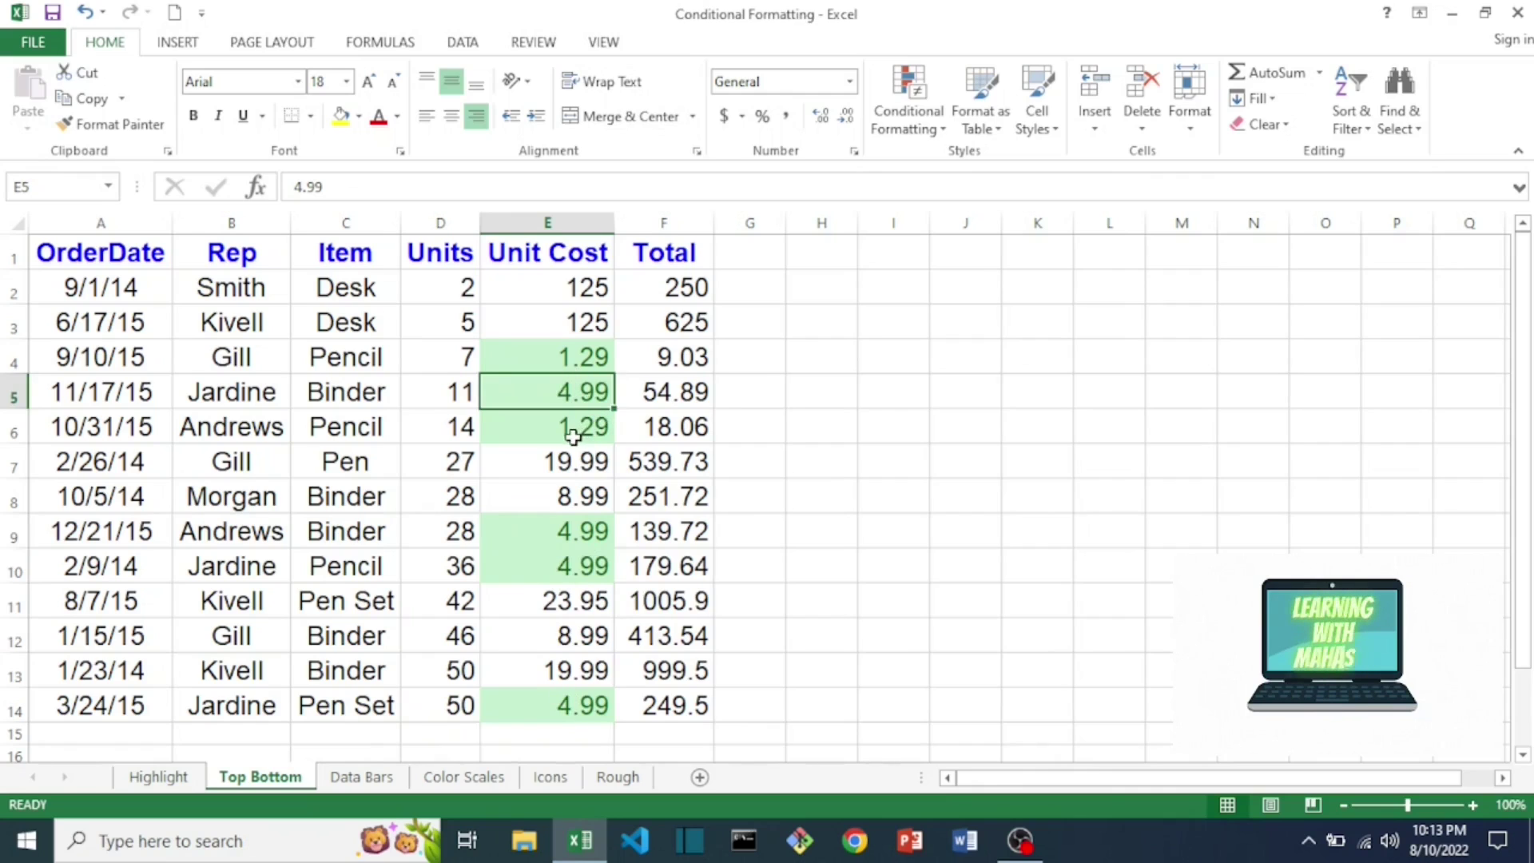
{"action": "left_click_drag", "start_coordinate": [542, 360], "coordinate": [557, 708]}
{"action": "left_click", "coordinate": [574, 571]}
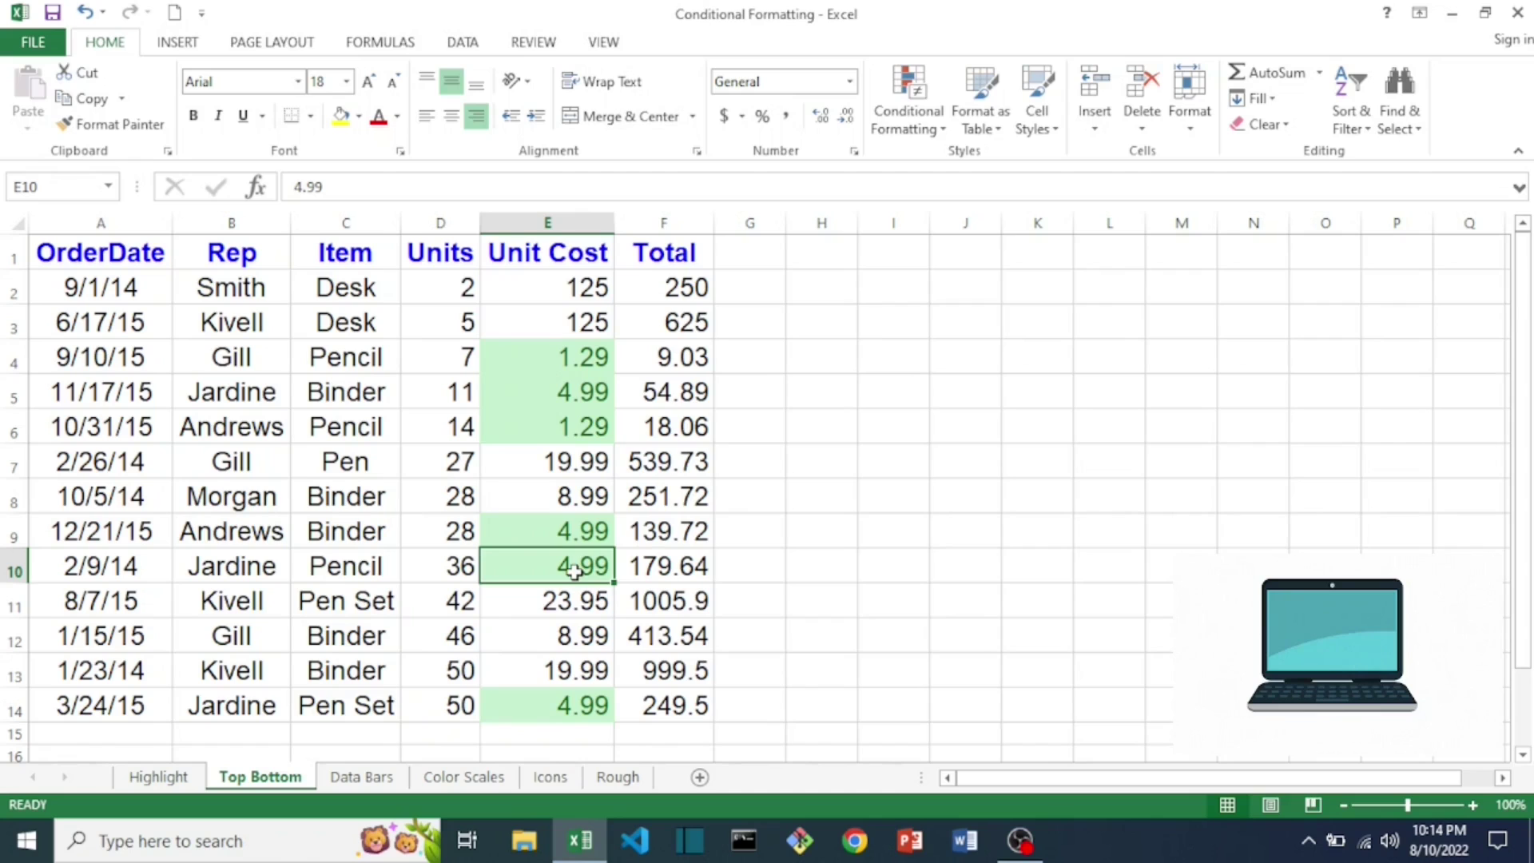
{"action": "left_click_drag", "start_coordinate": [528, 288], "coordinate": [549, 708]}
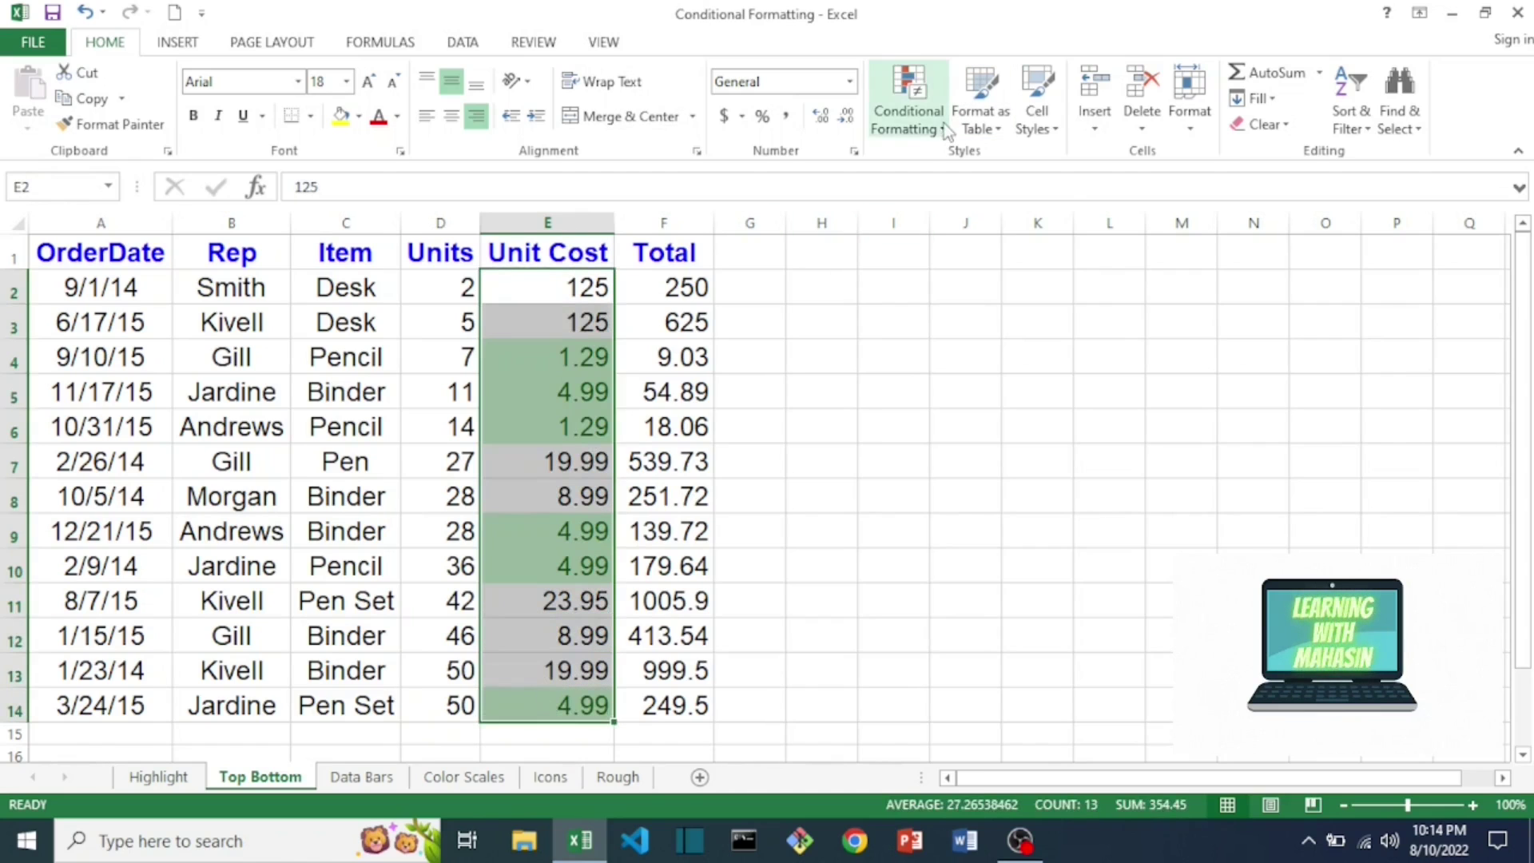
{"action": "left_click", "coordinate": [908, 104]}
{"action": "mouse_move", "coordinate": [979, 213]}
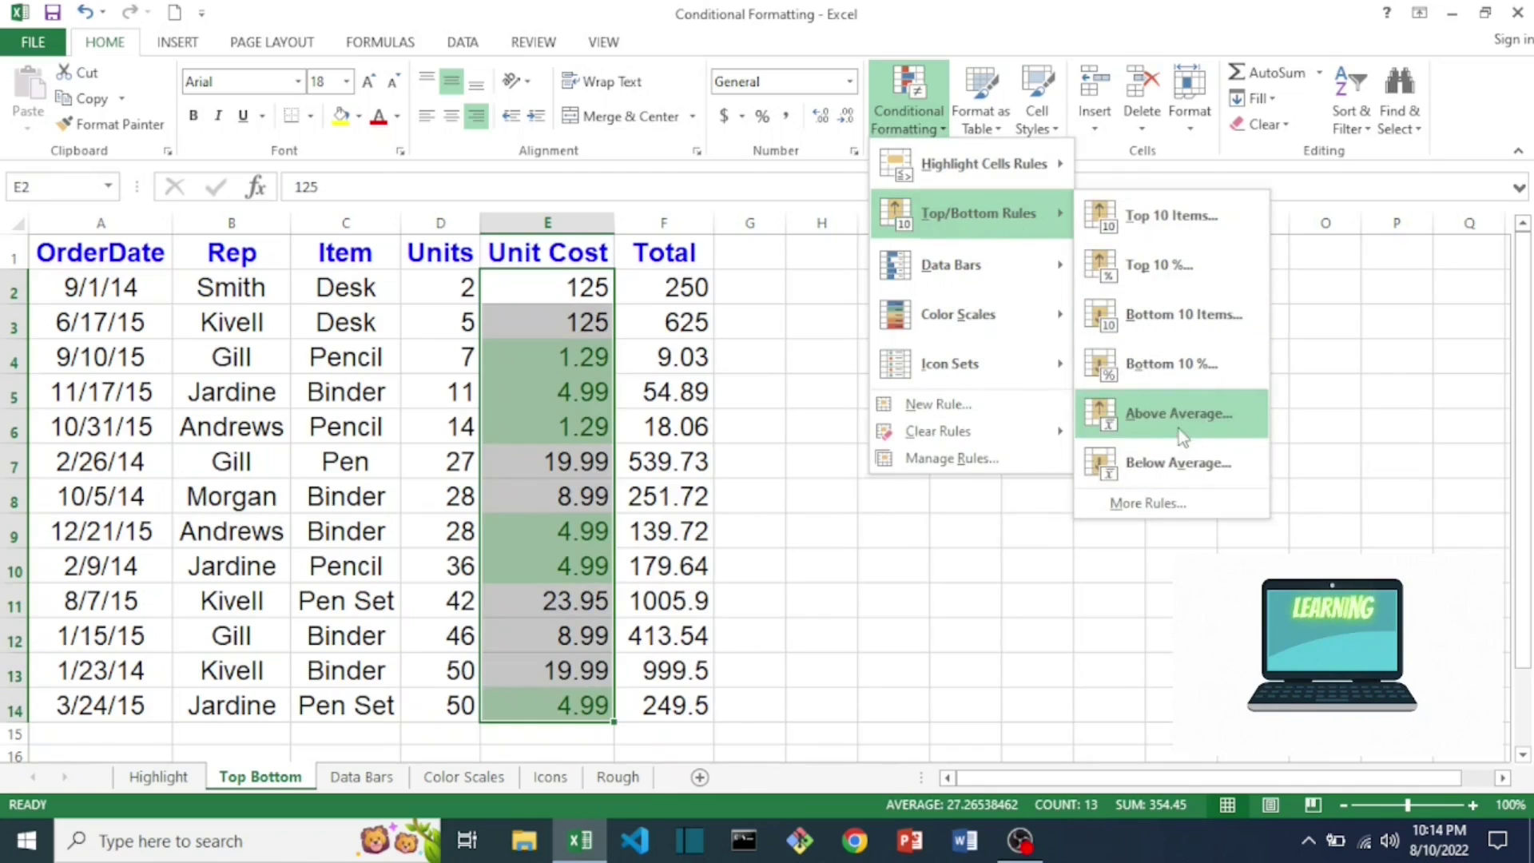
{"action": "left_click", "coordinate": [774, 528]}
- Highlight the Units values that are below average using Light Red Fill with Dark Red Text
{"action": "left_click_drag", "start_coordinate": [446, 300], "coordinate": [456, 708]}
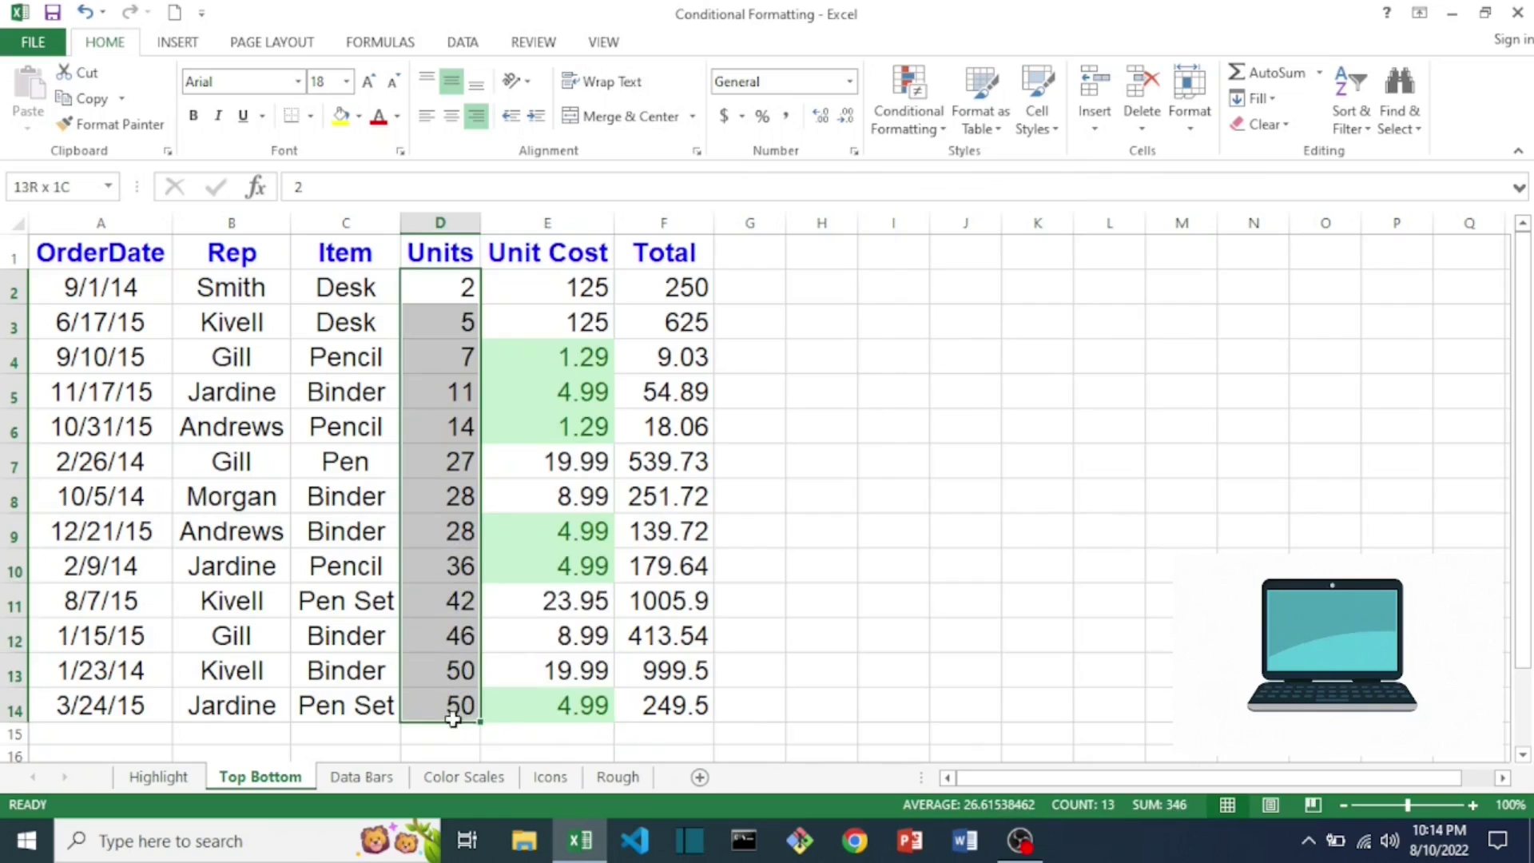
{"action": "left_click", "coordinate": [943, 133]}
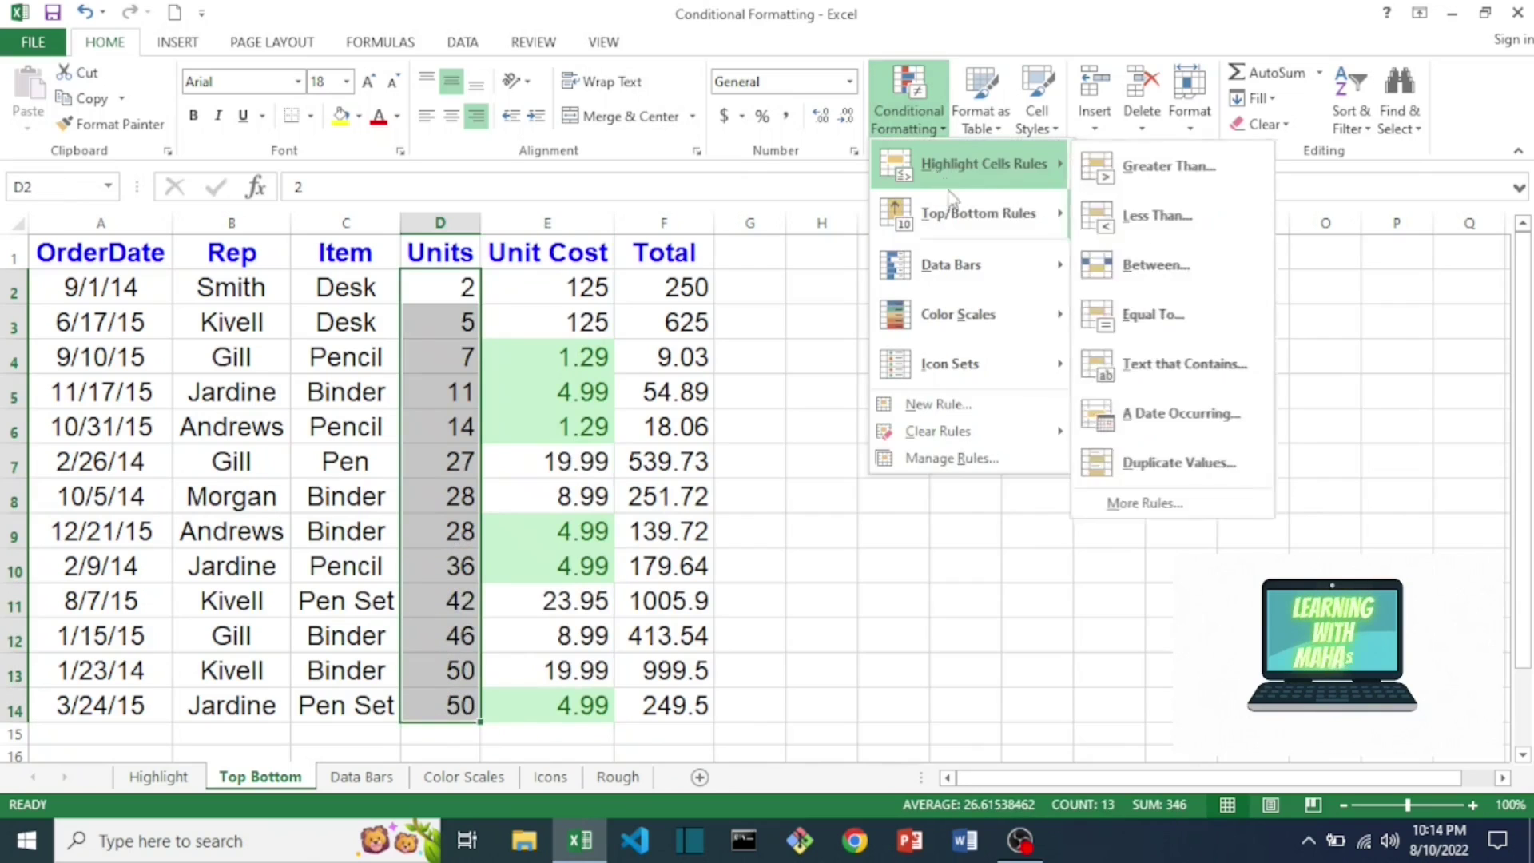
{"action": "mouse_move", "coordinate": [949, 207]}
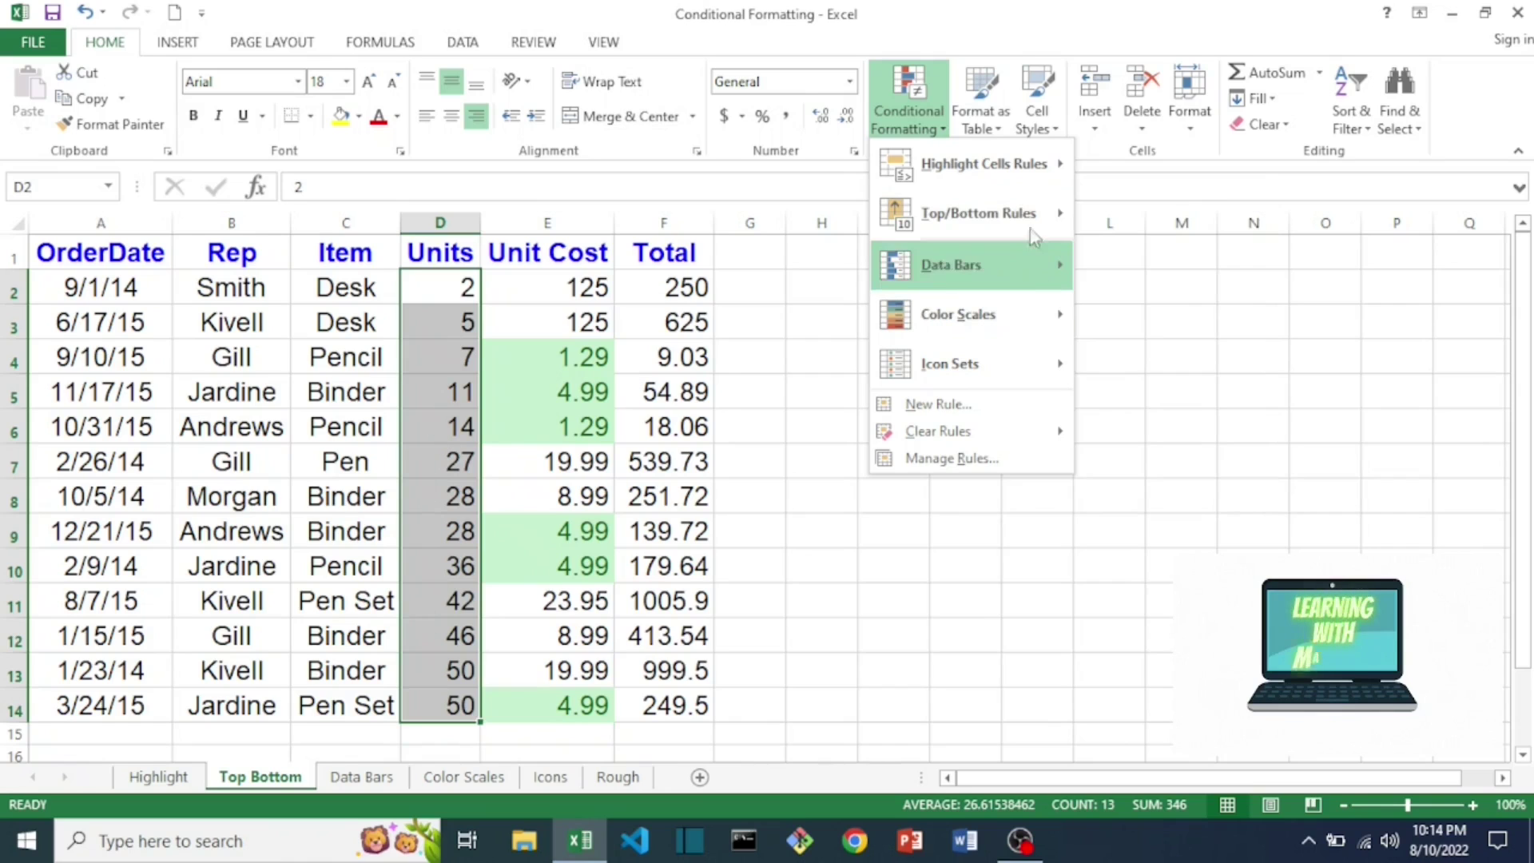
{"action": "mouse_move", "coordinate": [1029, 222]}
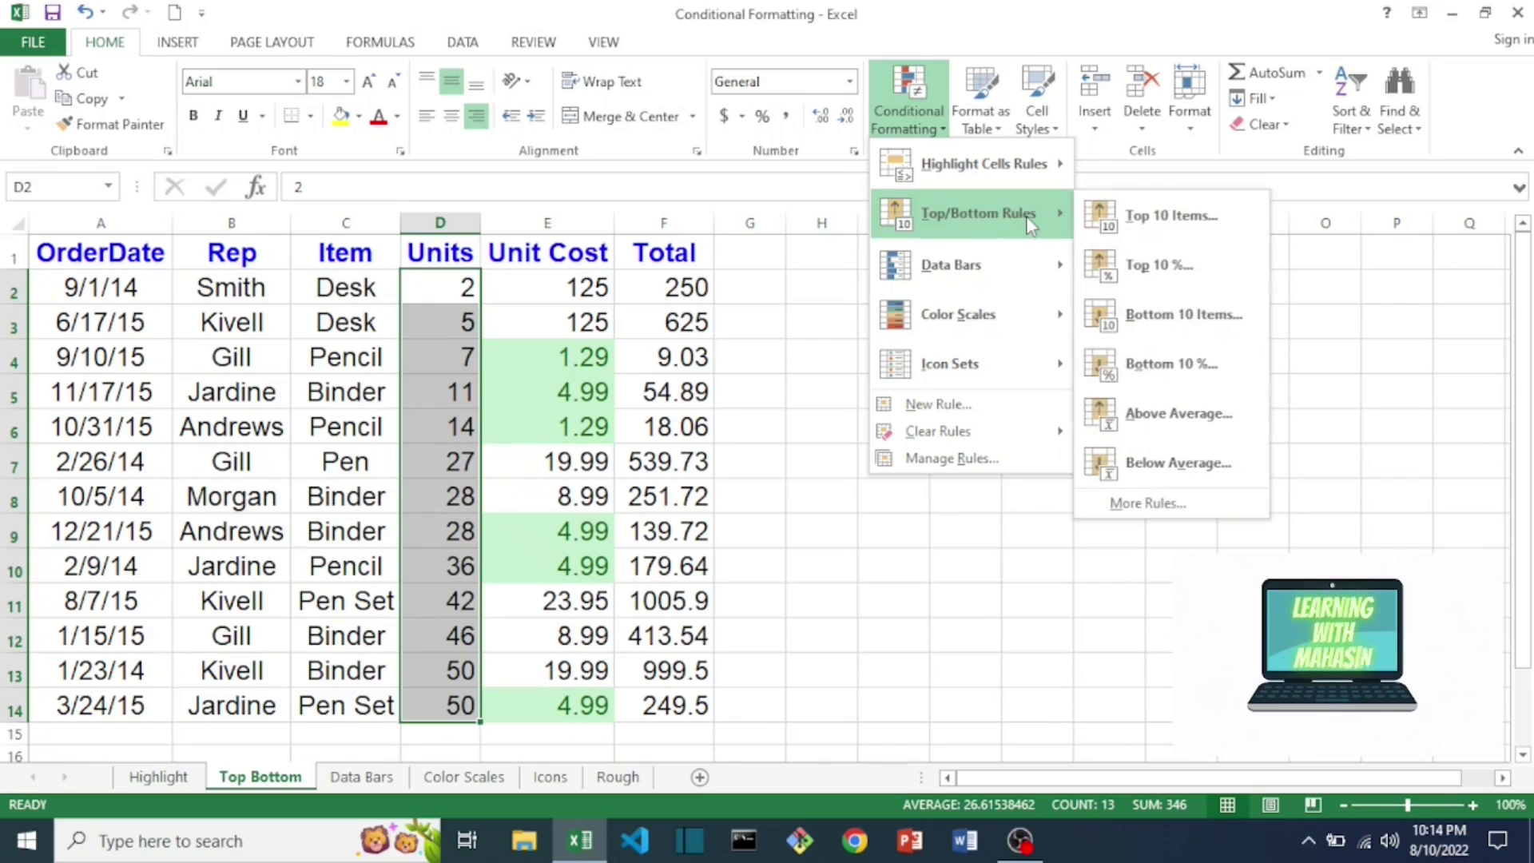
{"action": "left_click", "coordinate": [1181, 467]}
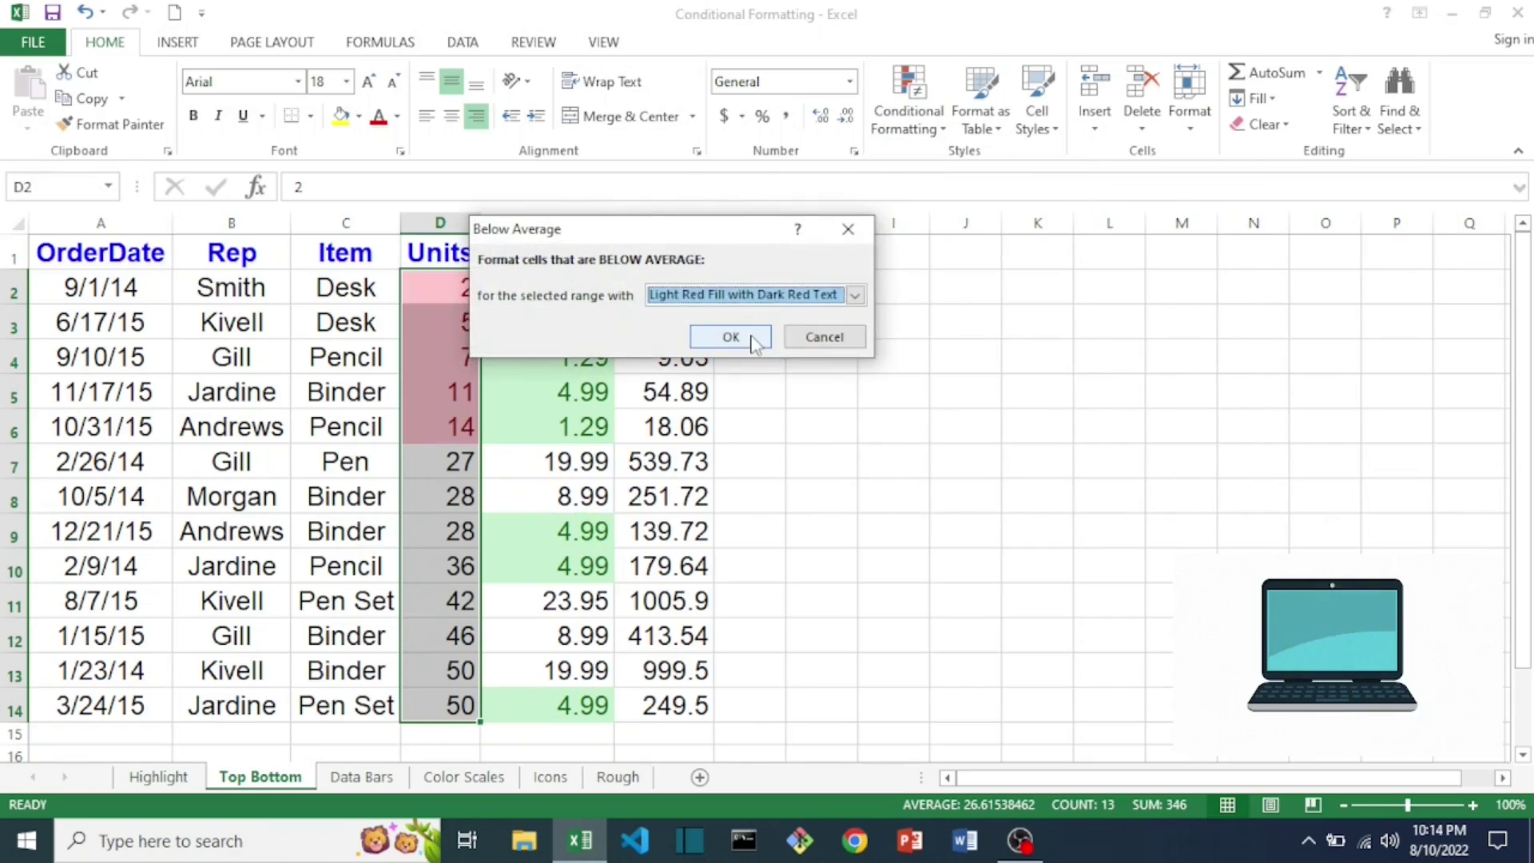
{"action": "left_click", "coordinate": [751, 340]}
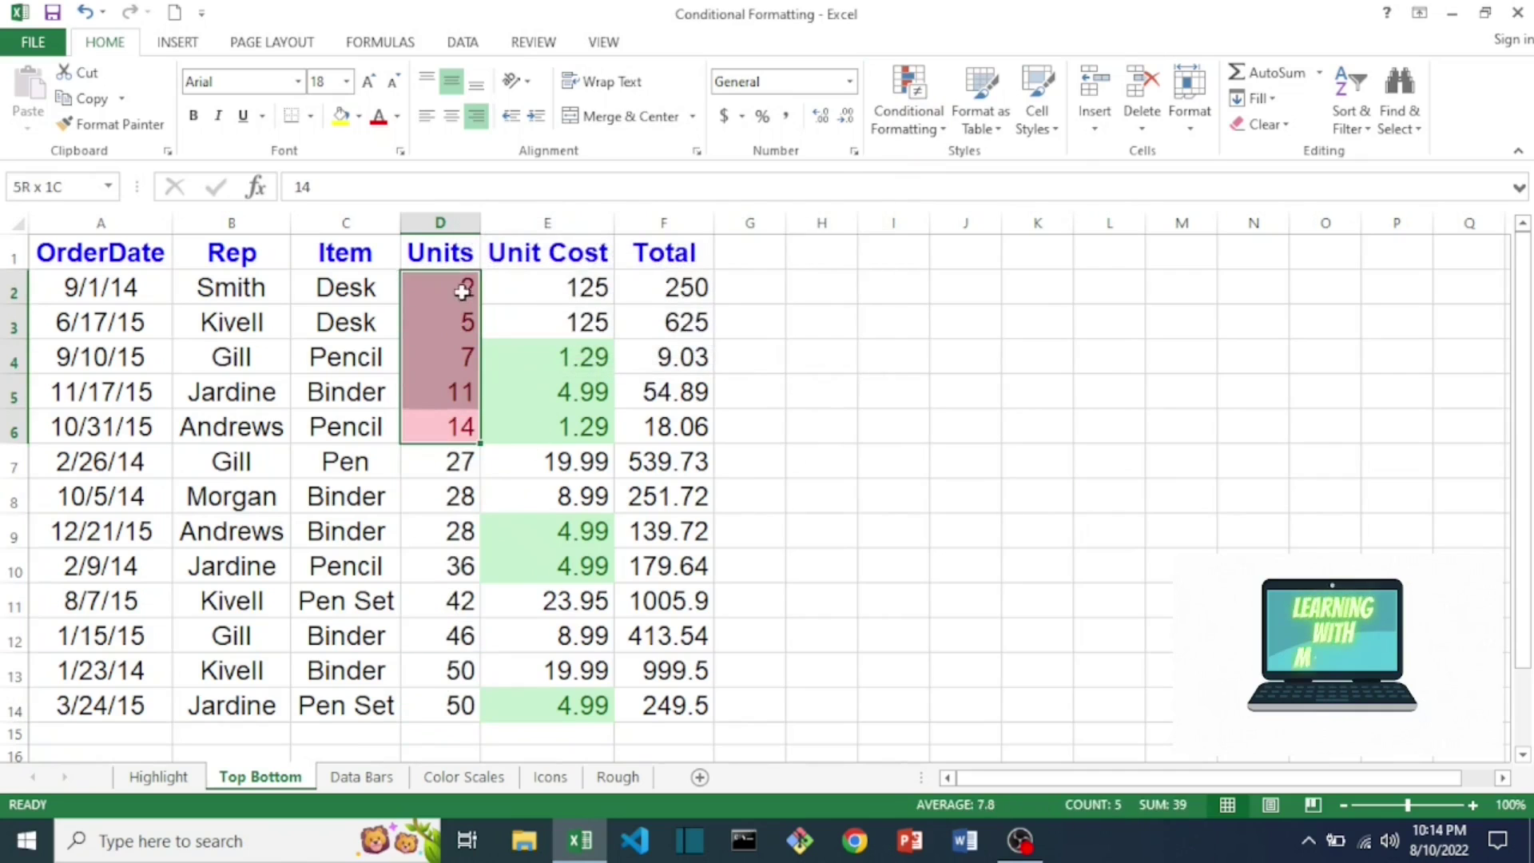